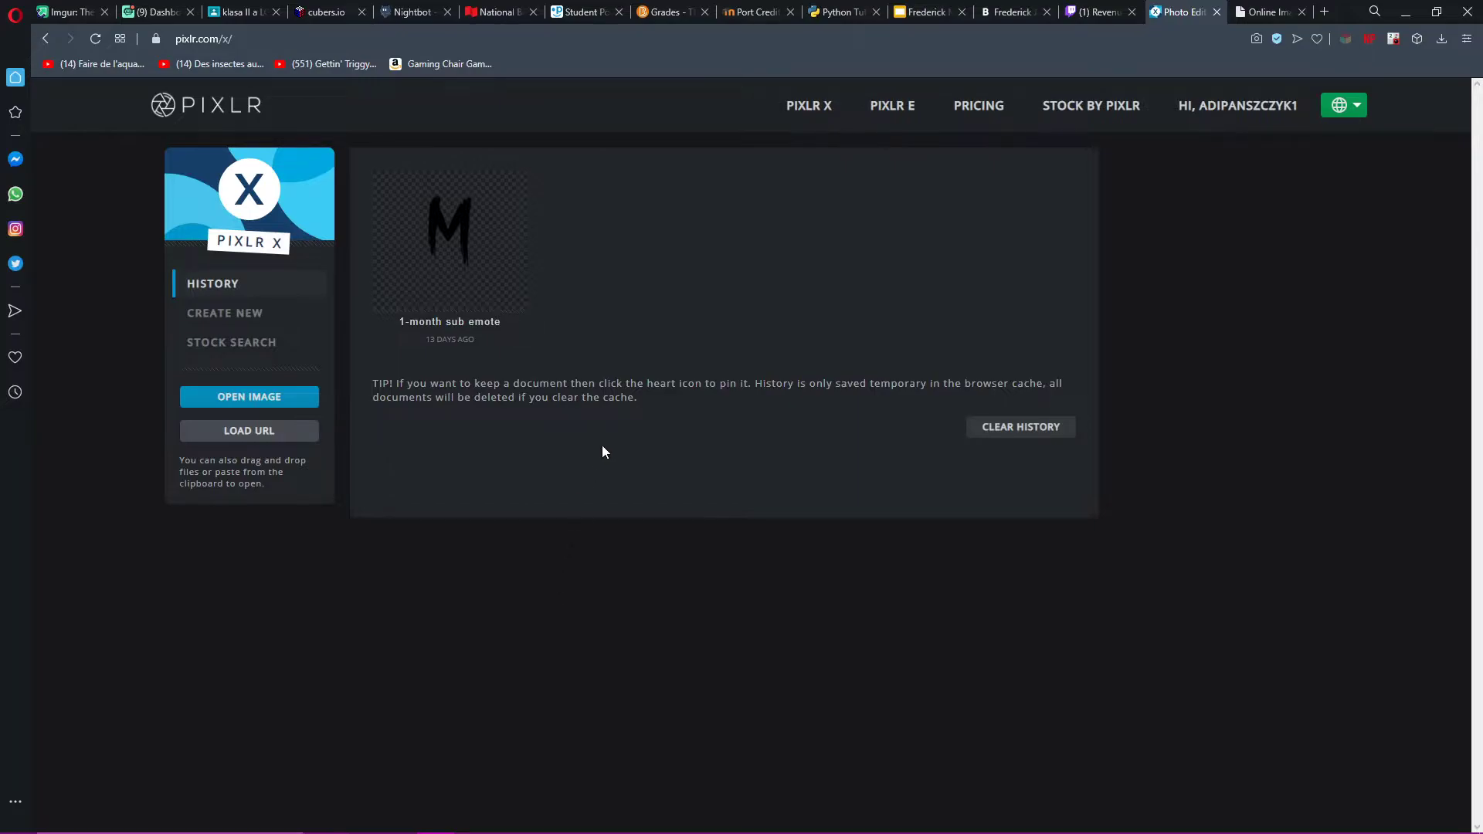
Step: Clear the Pixlr X document history after a brief look at the Twitch badges page
click(1097, 12)
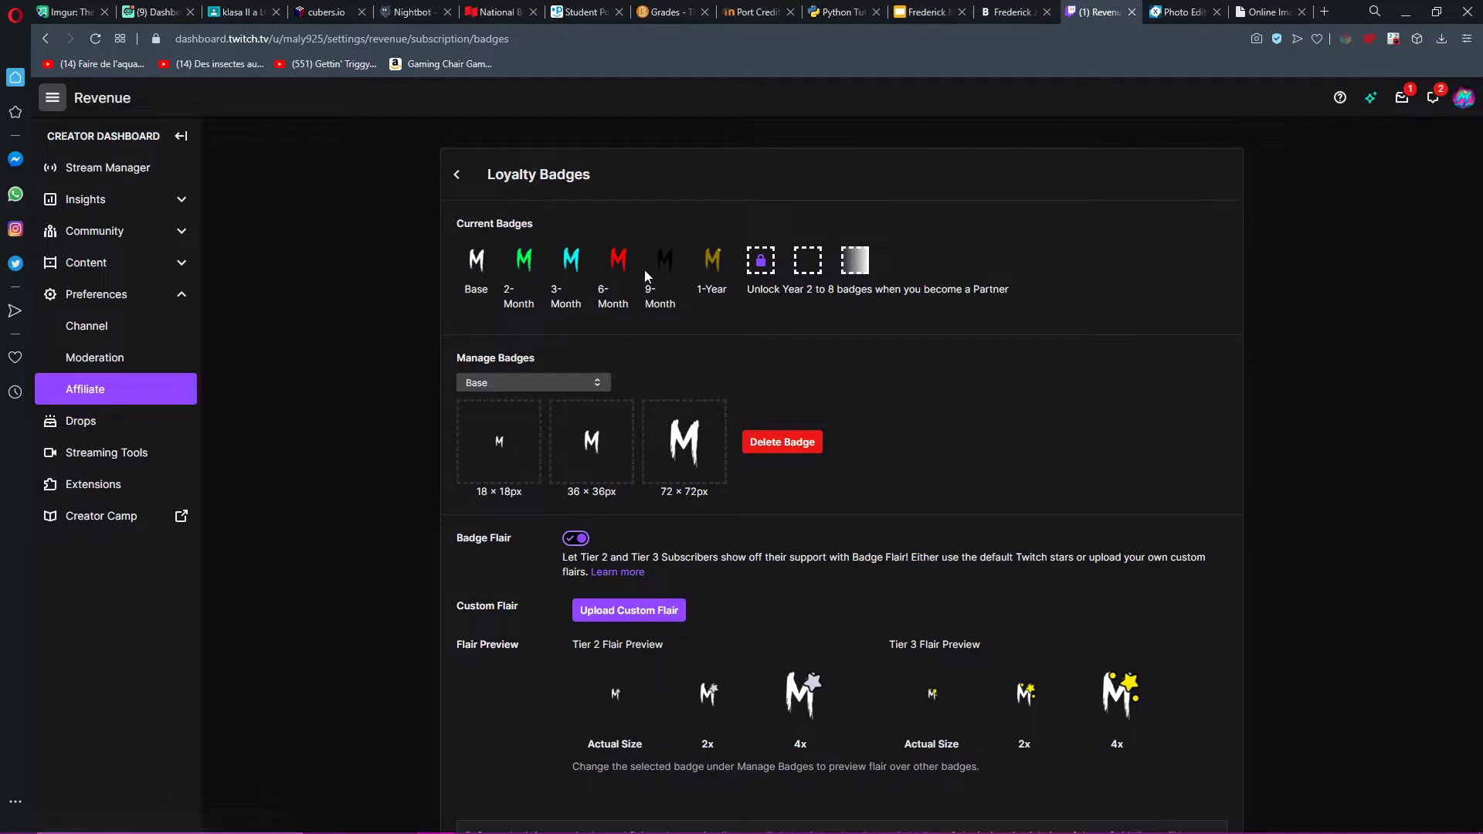
click(1174, 12)
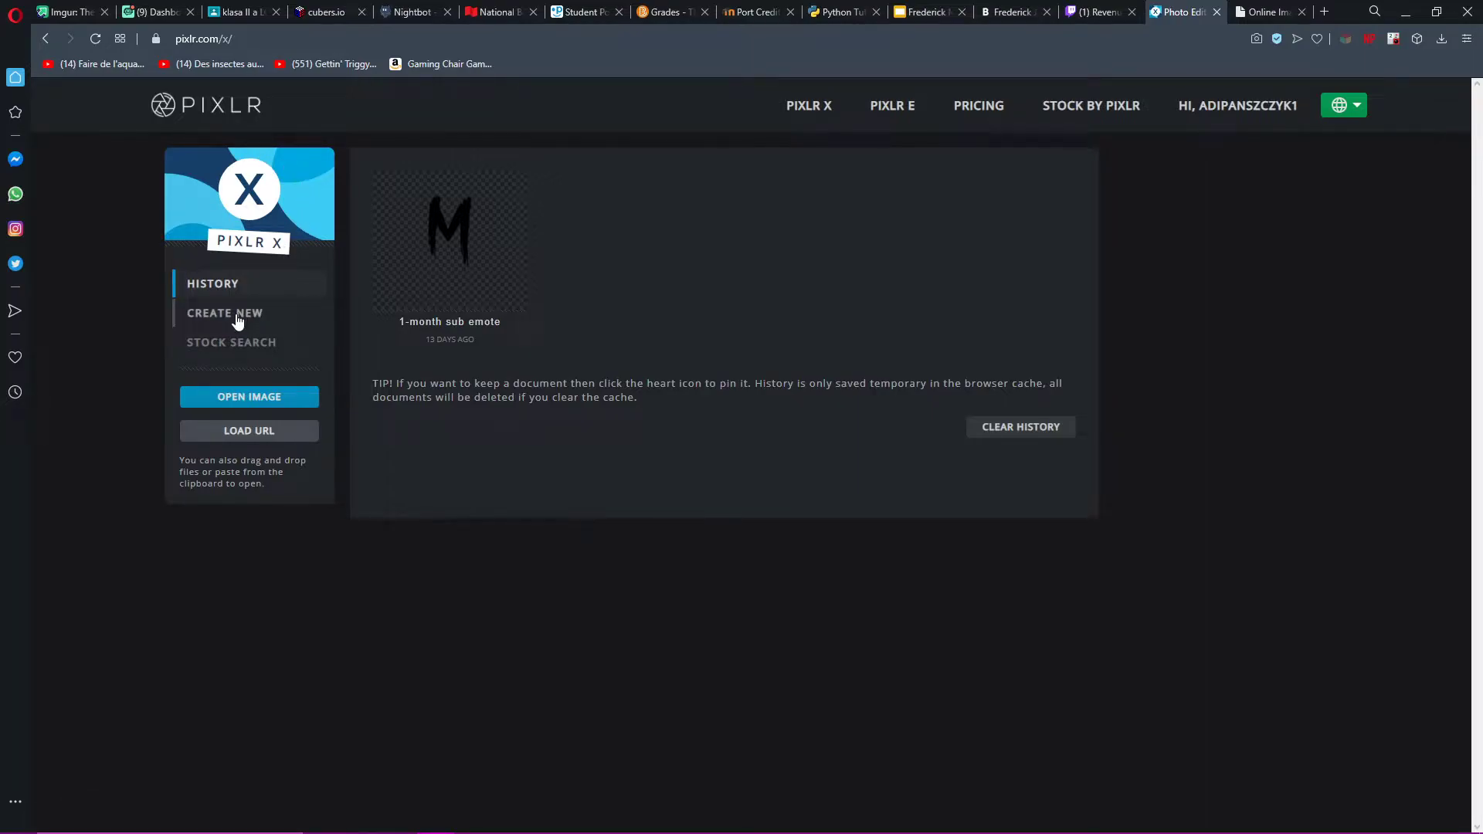
mouse_move(513, 242)
click(987, 433)
click(861, 503)
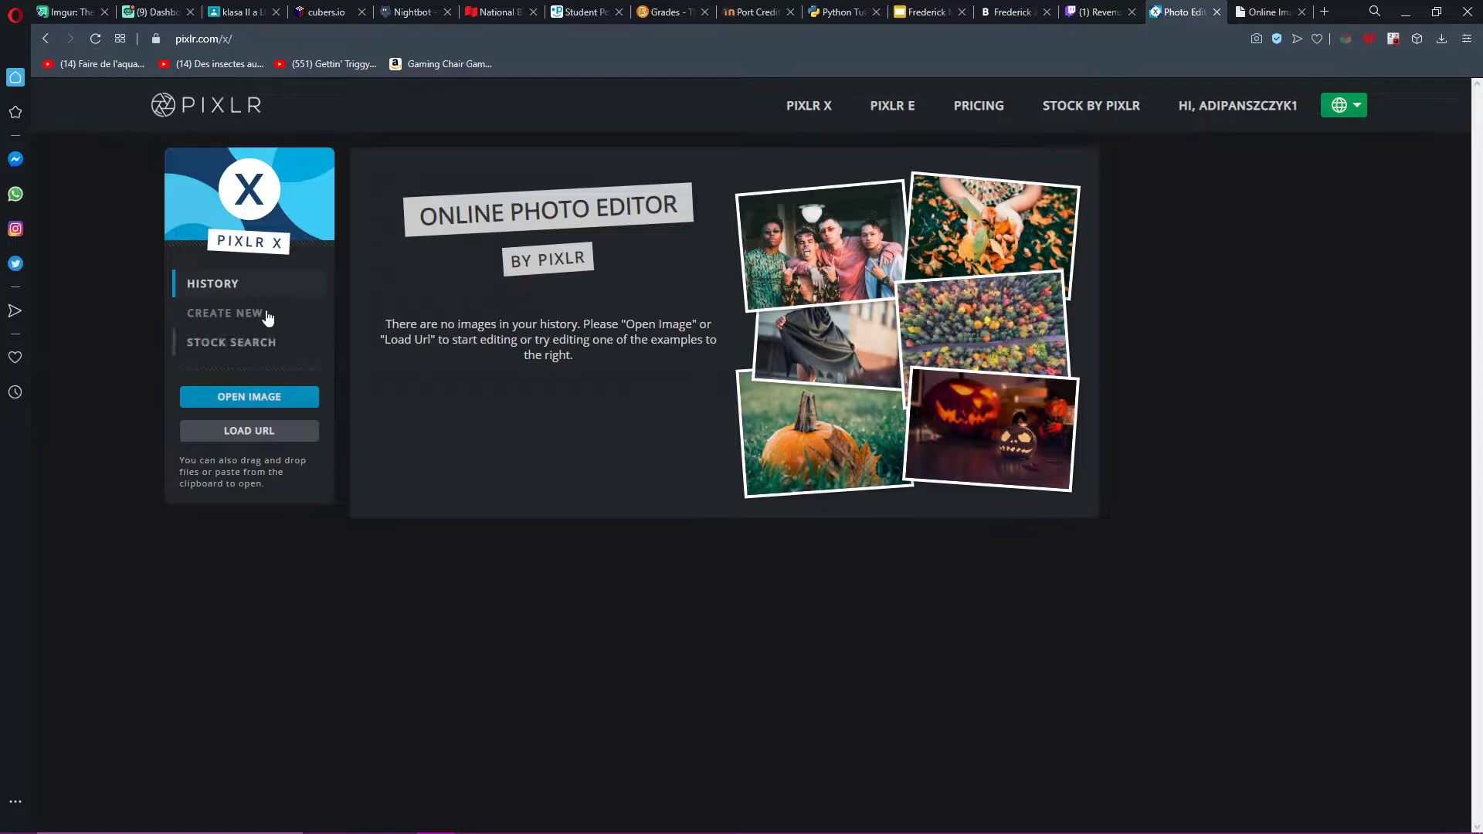
Step: Create a new 1920×1080 document named '1 month sub badge'
click(258, 315)
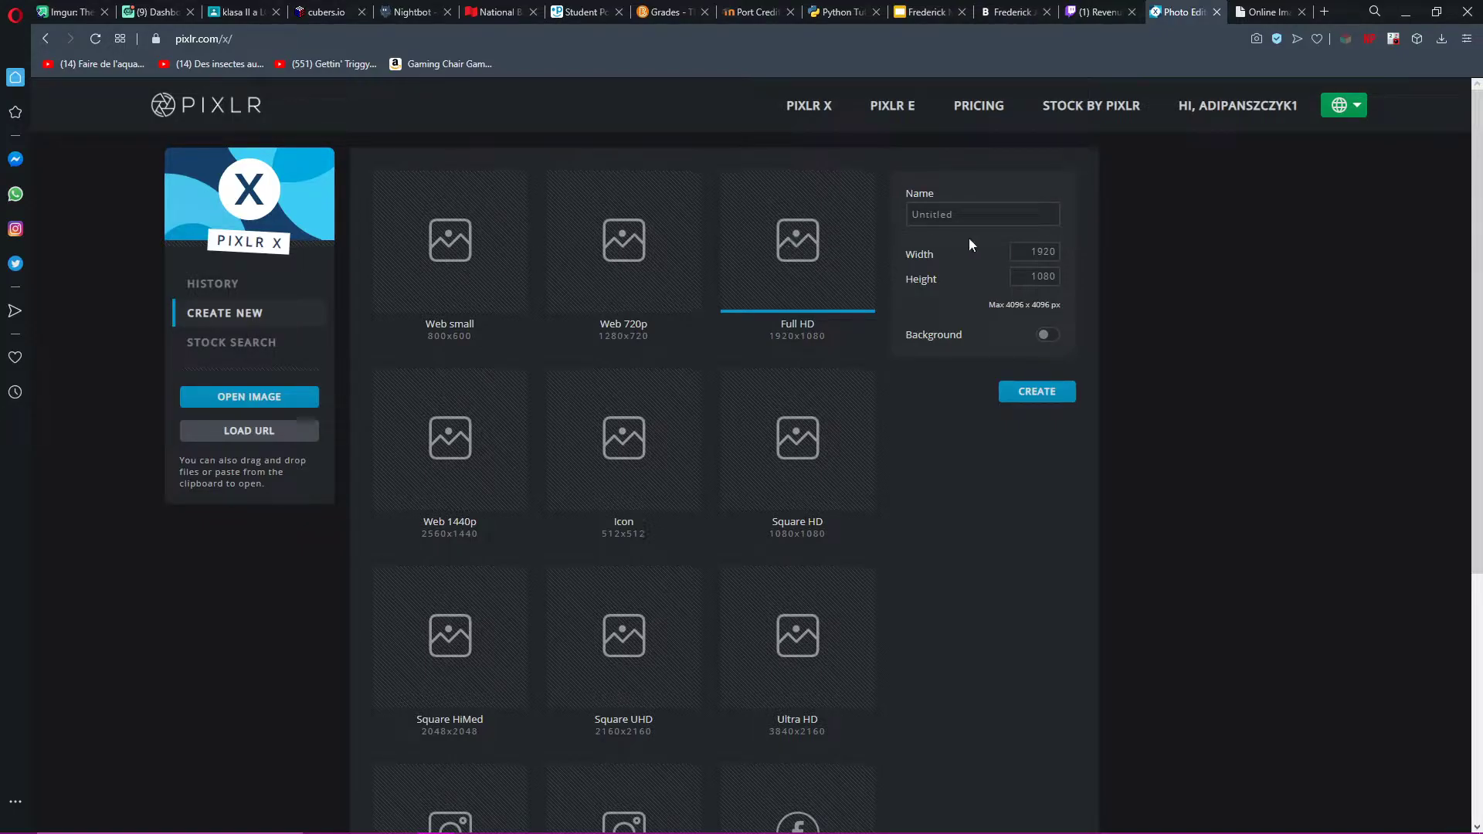
click(1046, 222)
key(ctrl+a)
text(1 month sub badge)
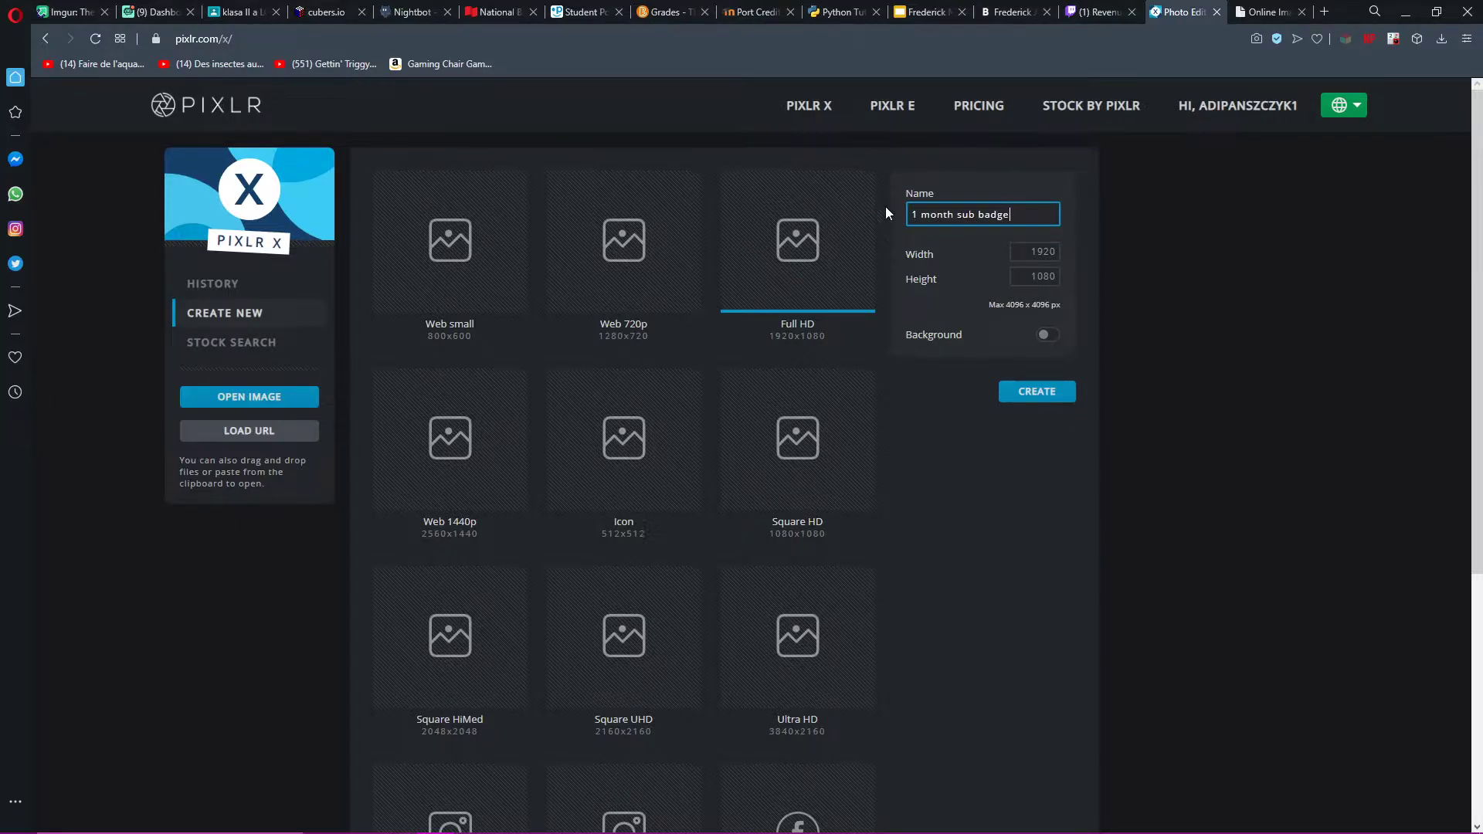
click(1045, 392)
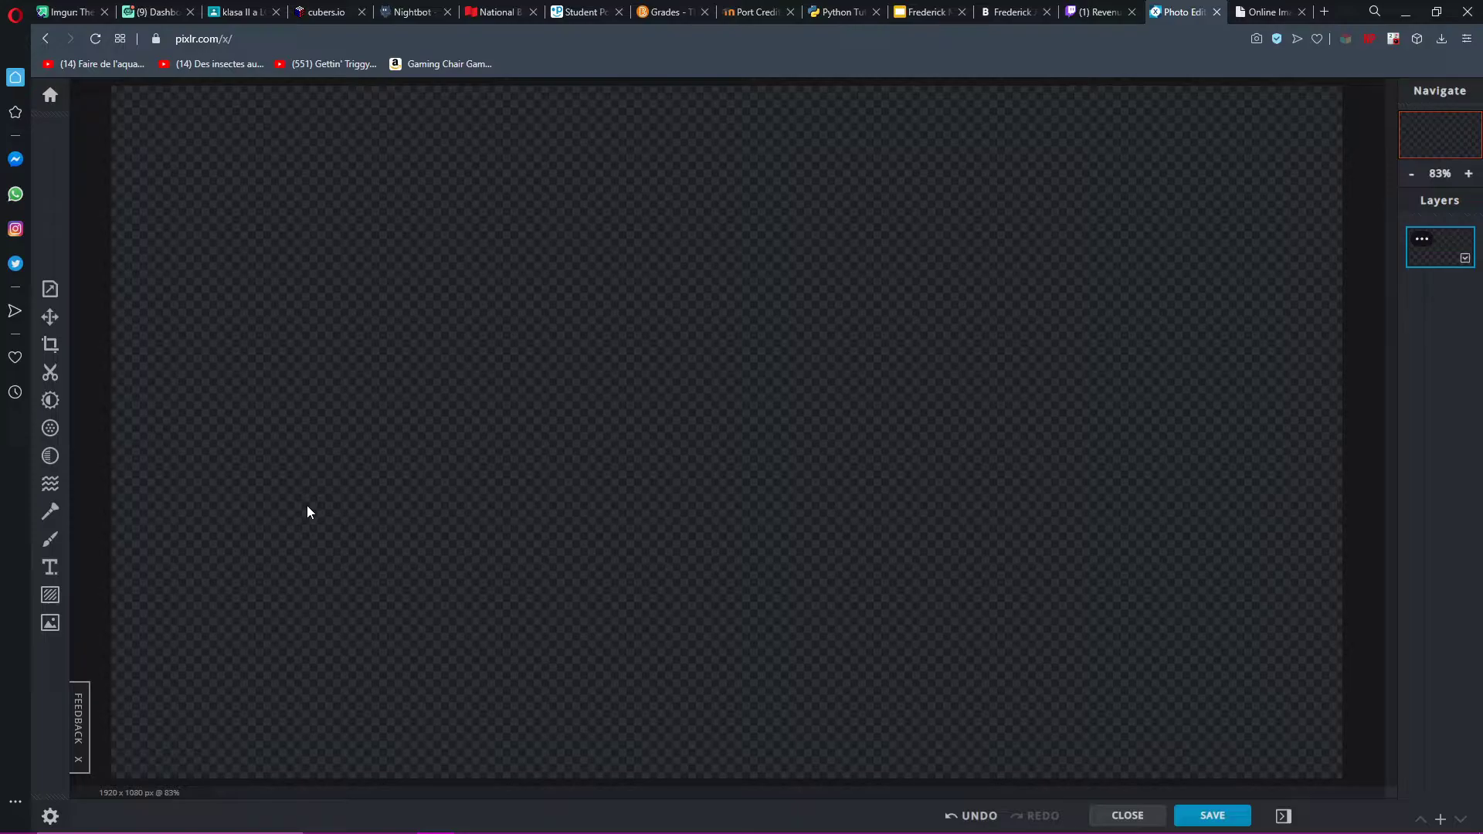
Step: Add the purple image from downloads as a layer, shift it, then delete it
click(51, 623)
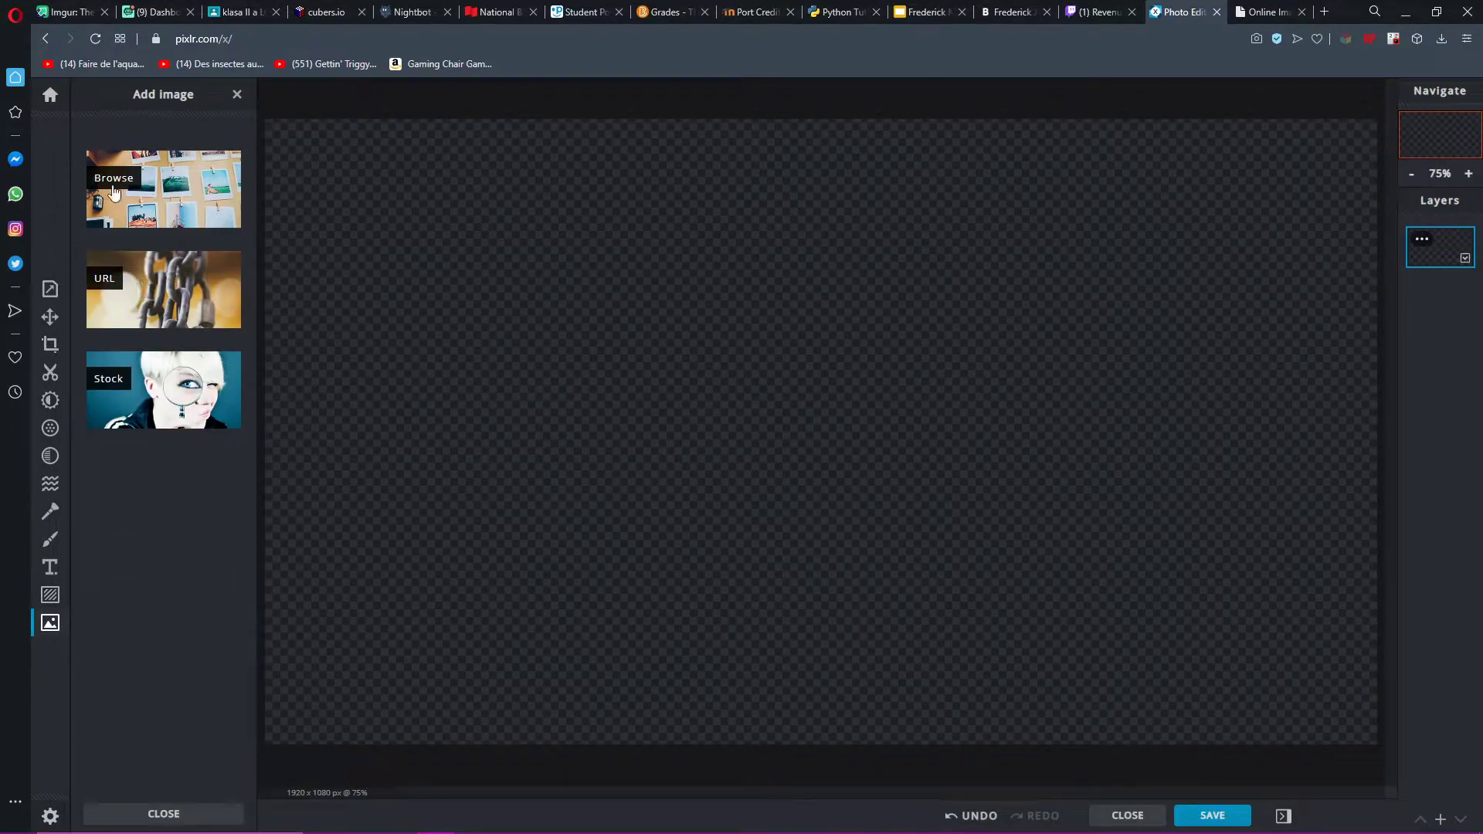
click(150, 193)
click(671, 175)
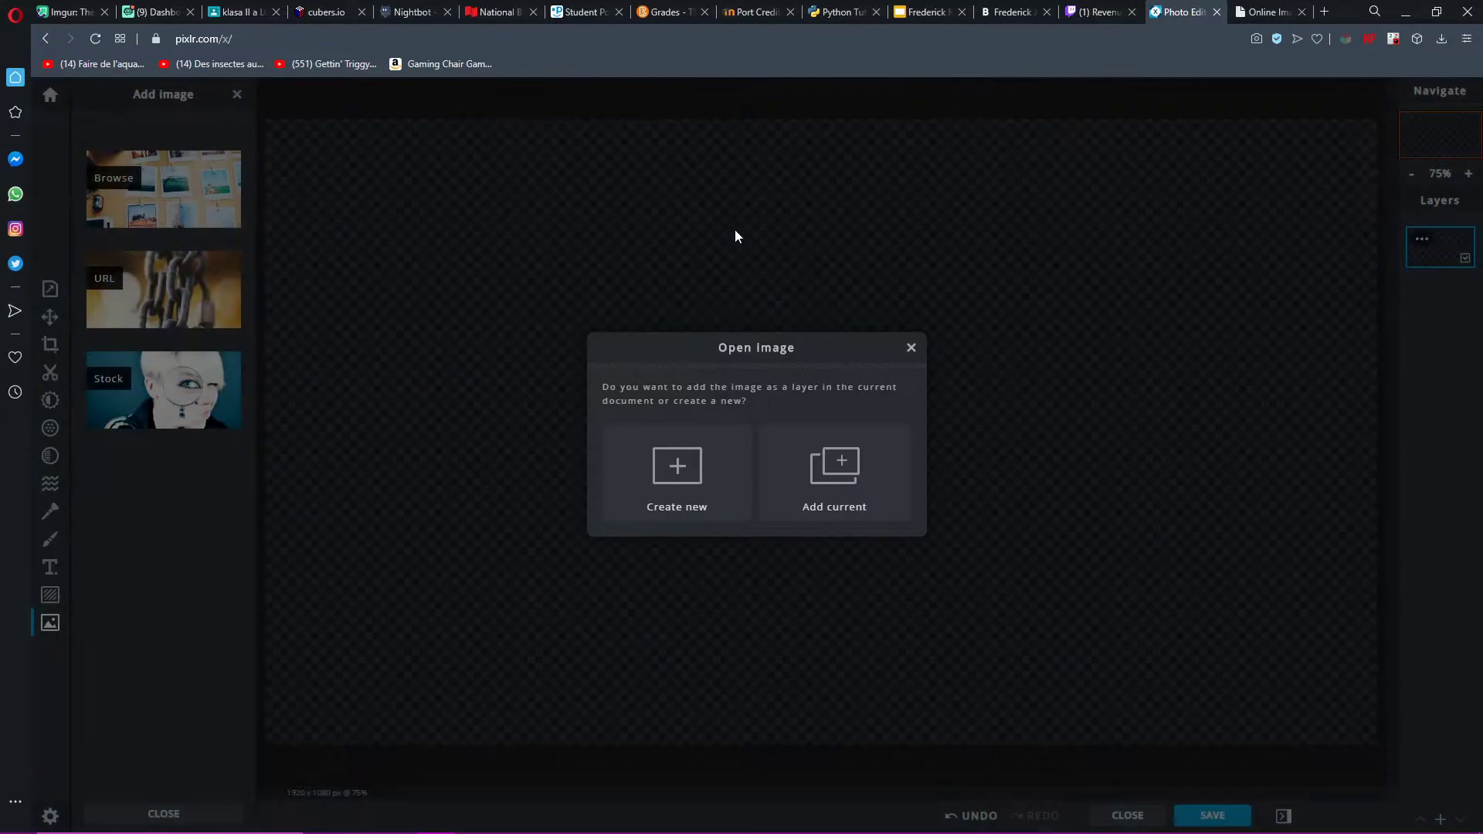
click(831, 475)
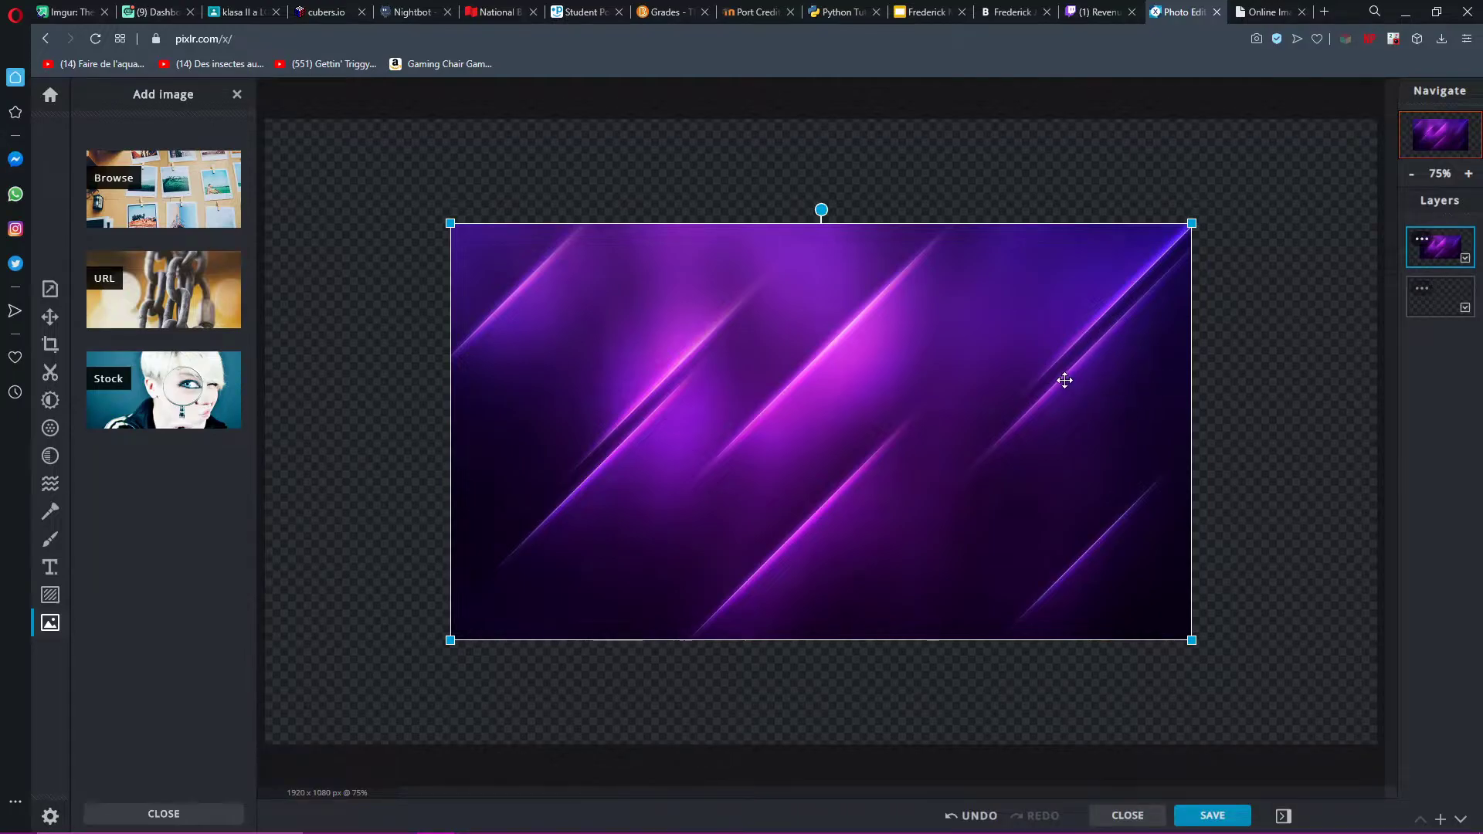
mouse_move(1063, 384)
mouse_down()
mouse_move(960, 339)
mouse_move(1046, 361)
mouse_up()
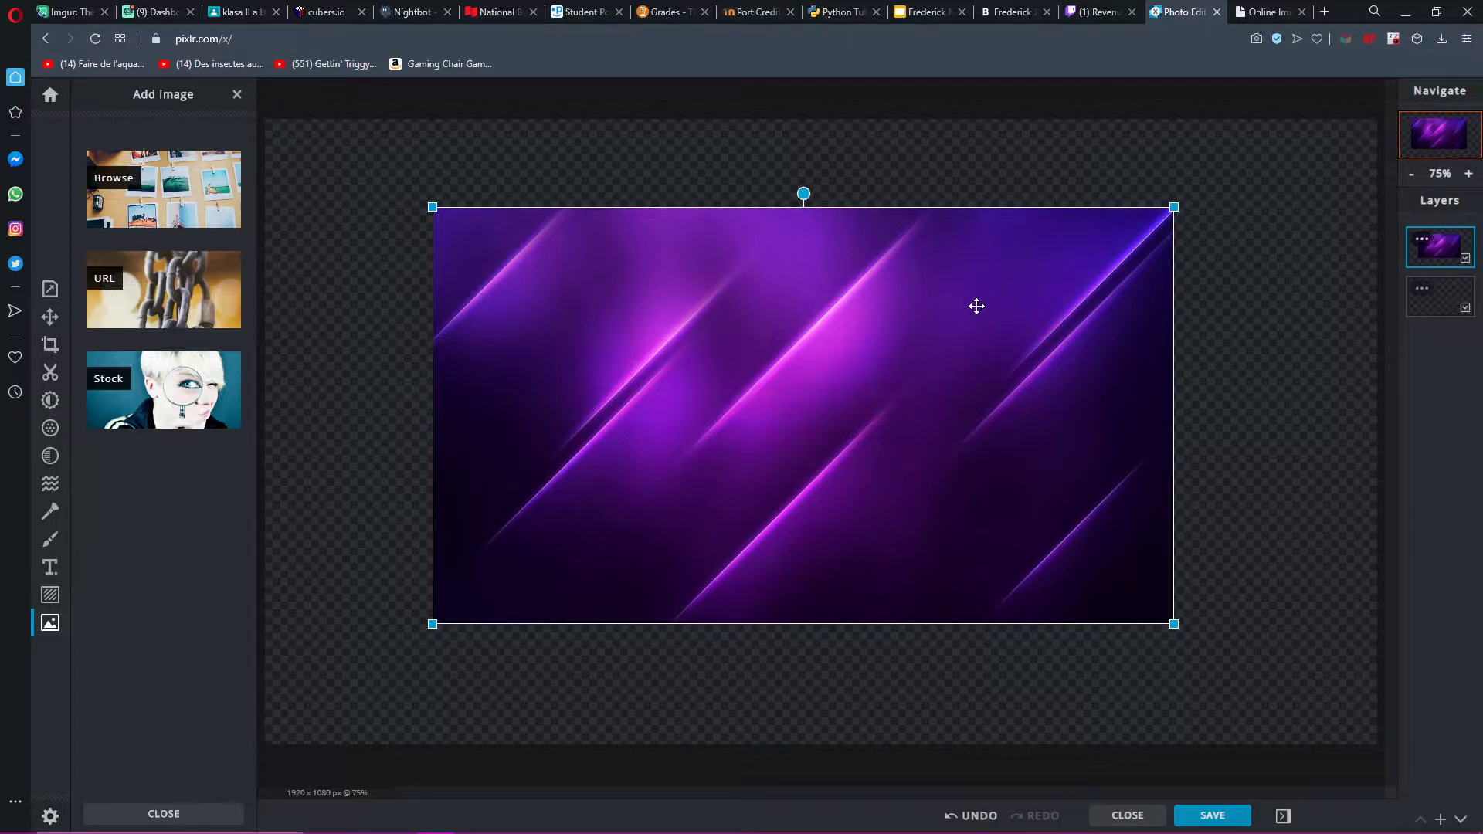
key(Delete)
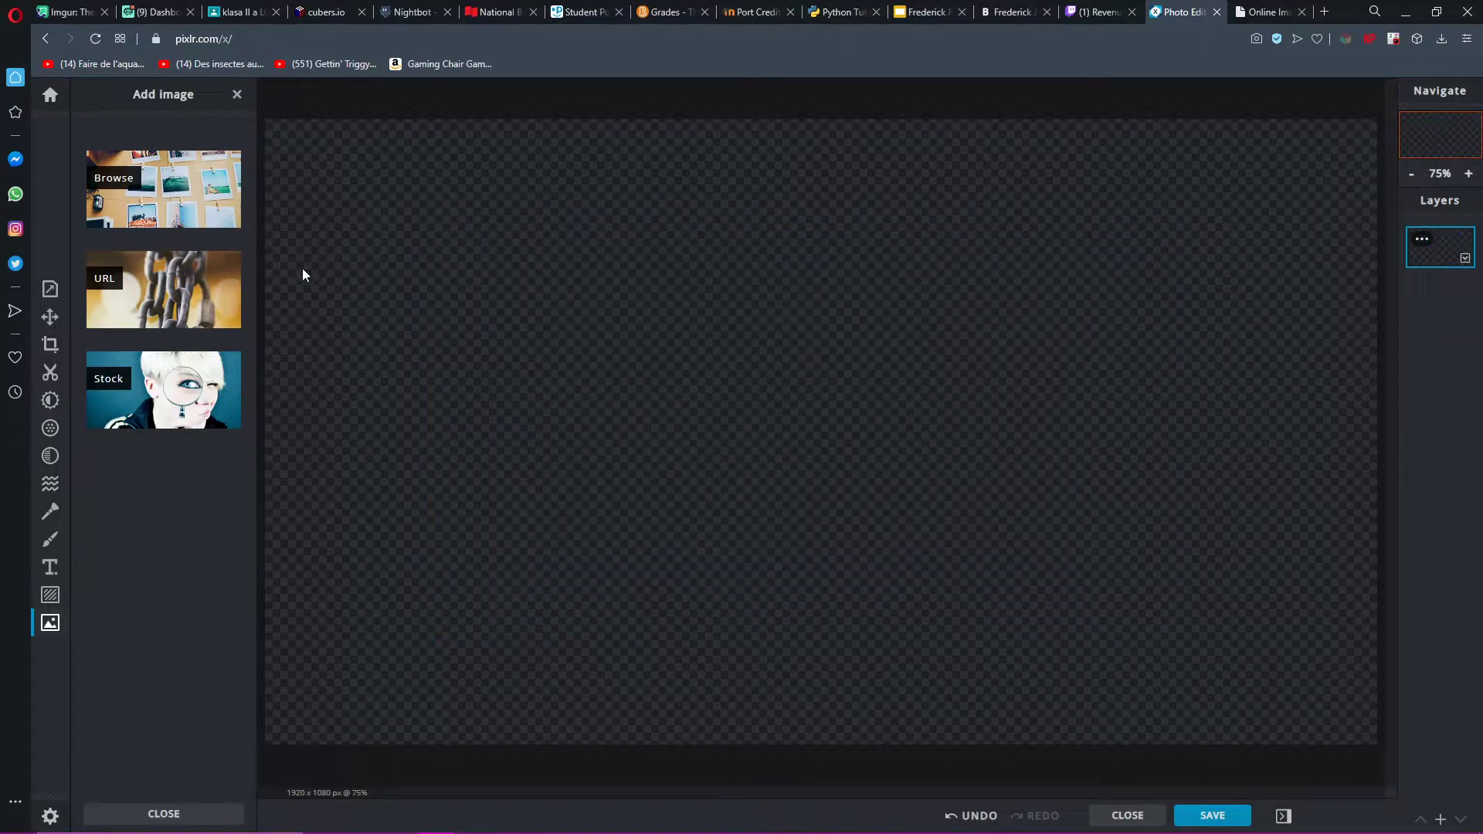
click(50, 570)
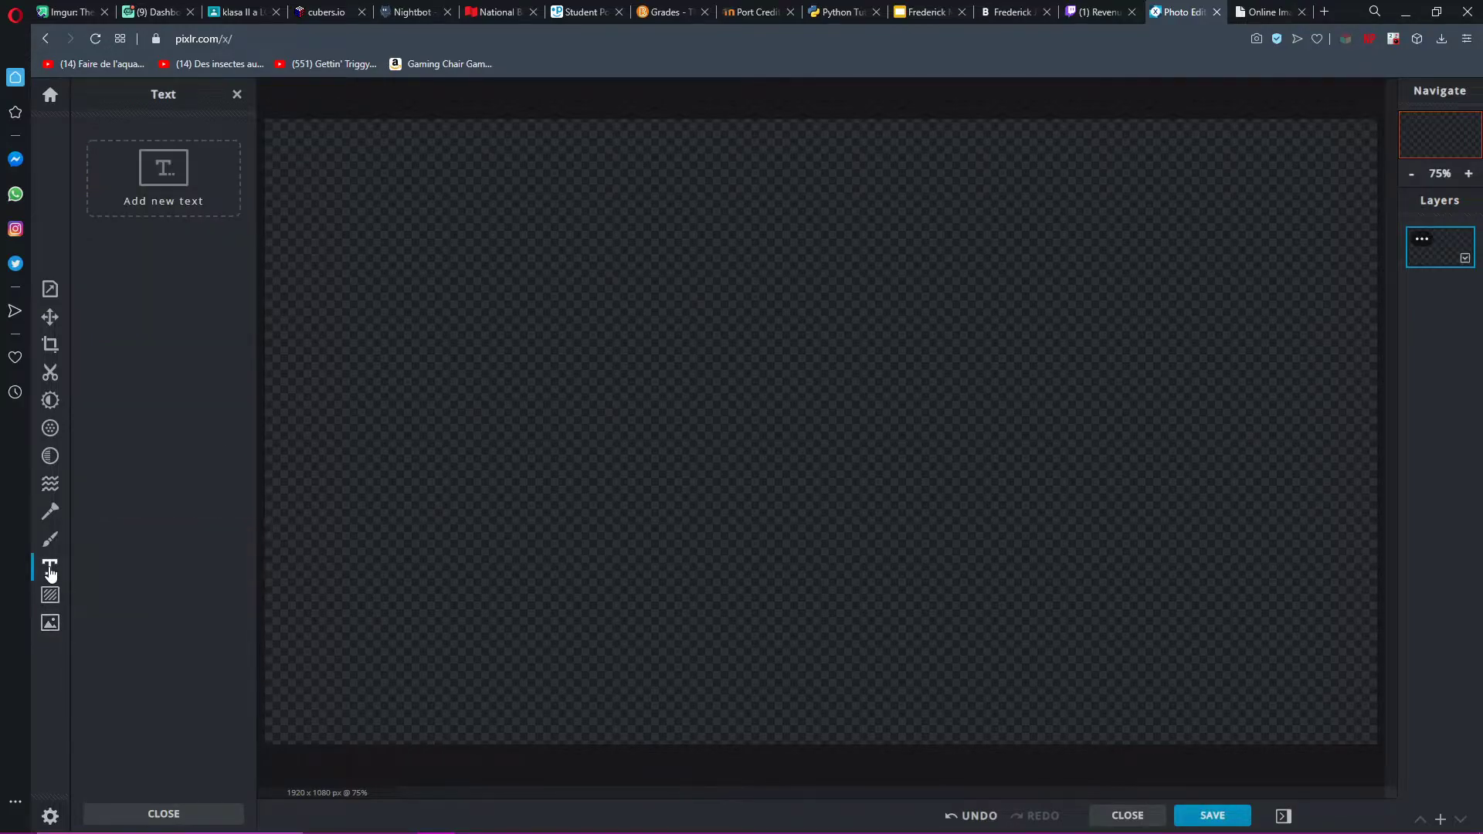
Step: Add a new text layer, clear its sample text and set the font to Bahram
click(187, 197)
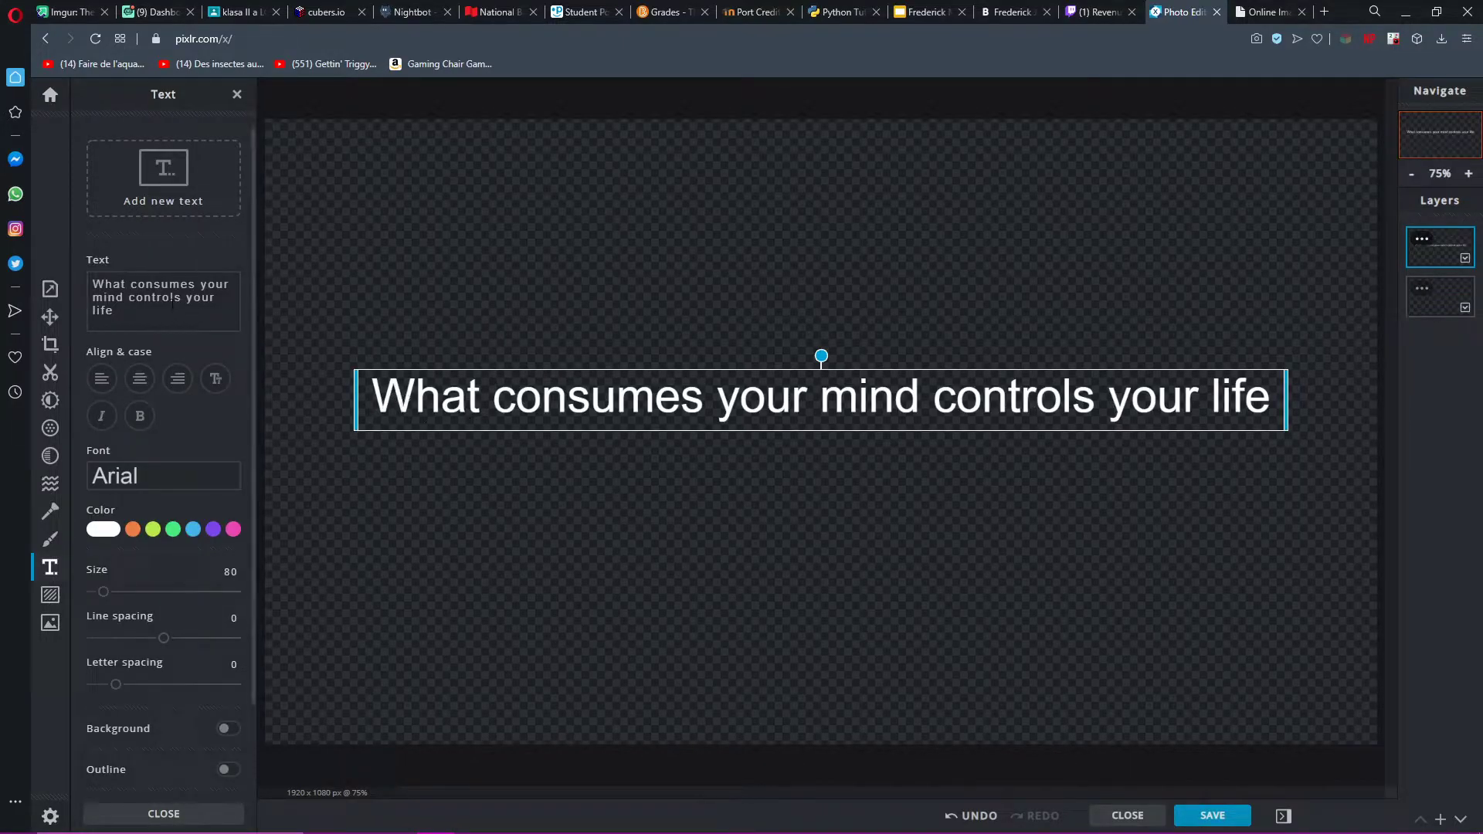
click(168, 306)
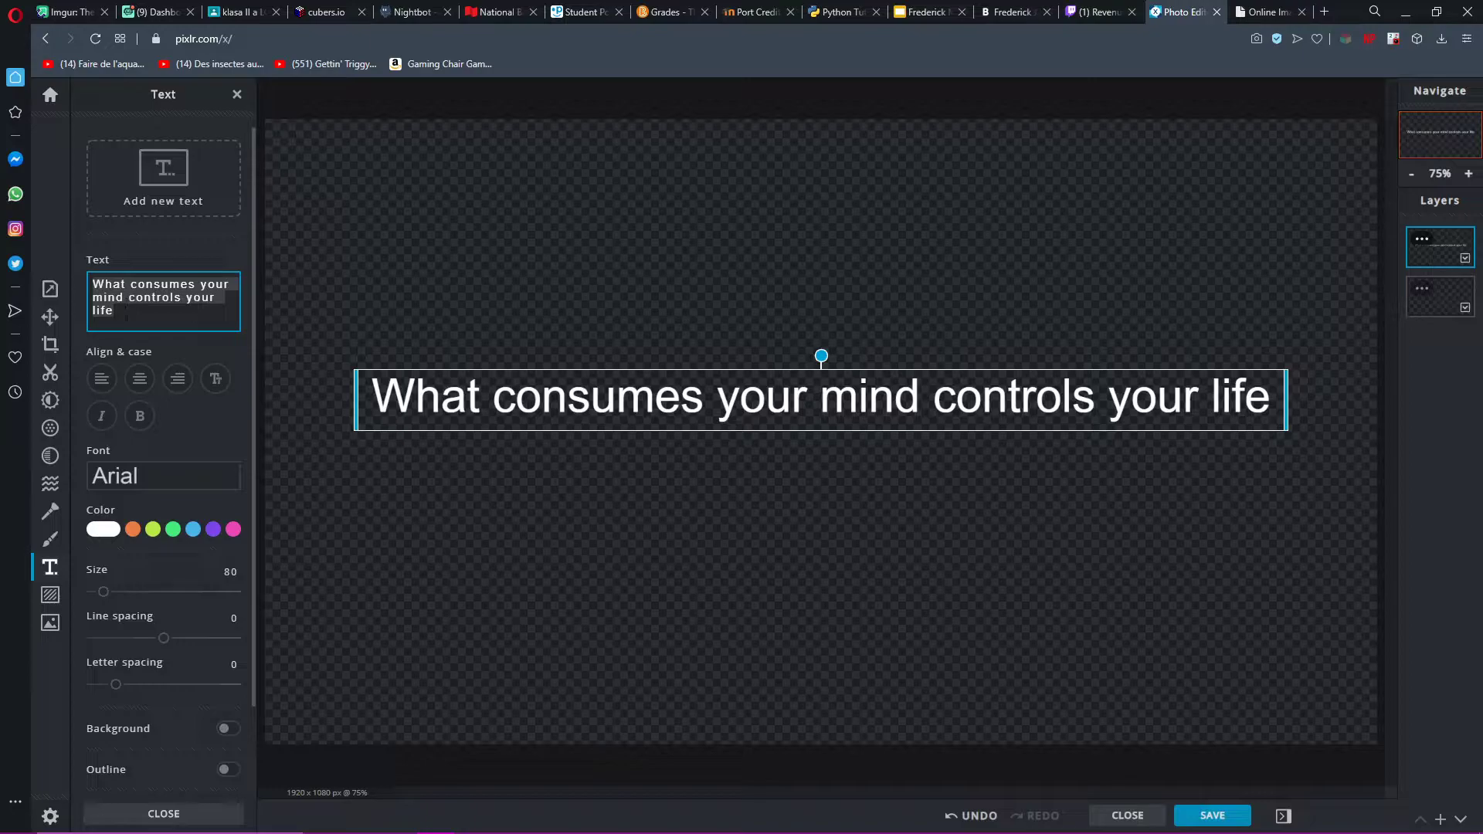
key(BackSpace)
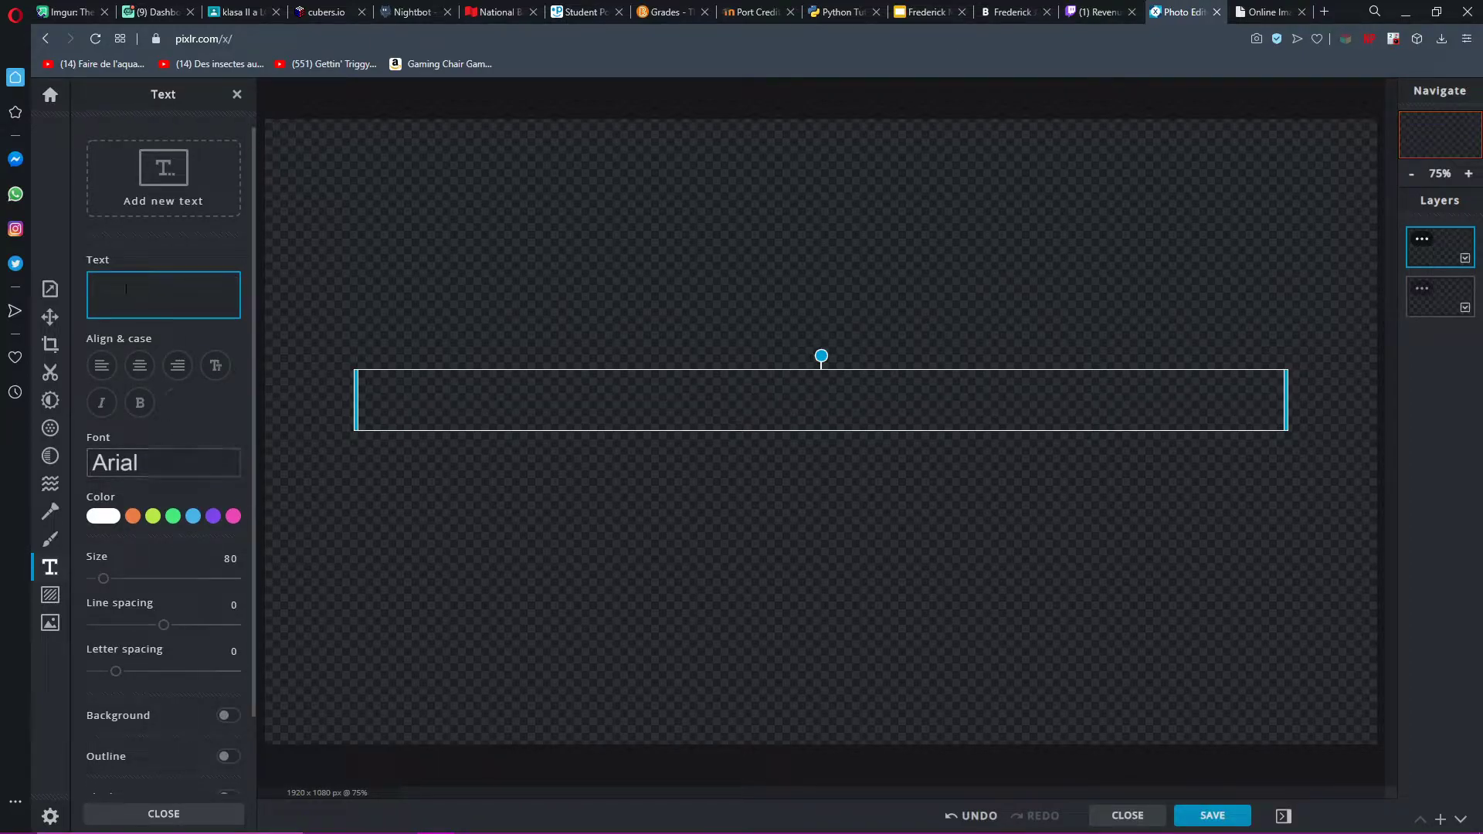
click(130, 465)
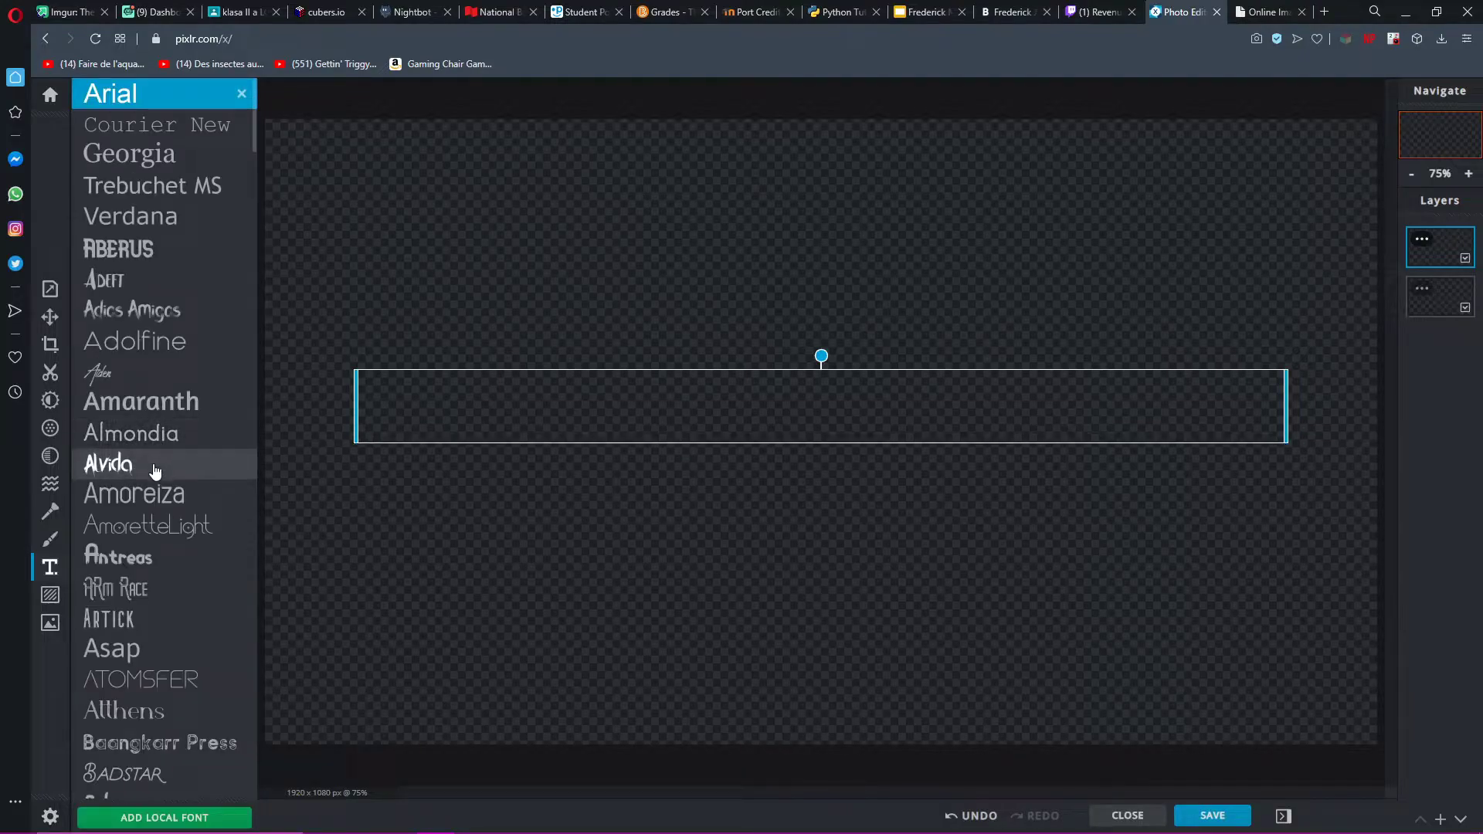
scroll(155, 487, down, 2)
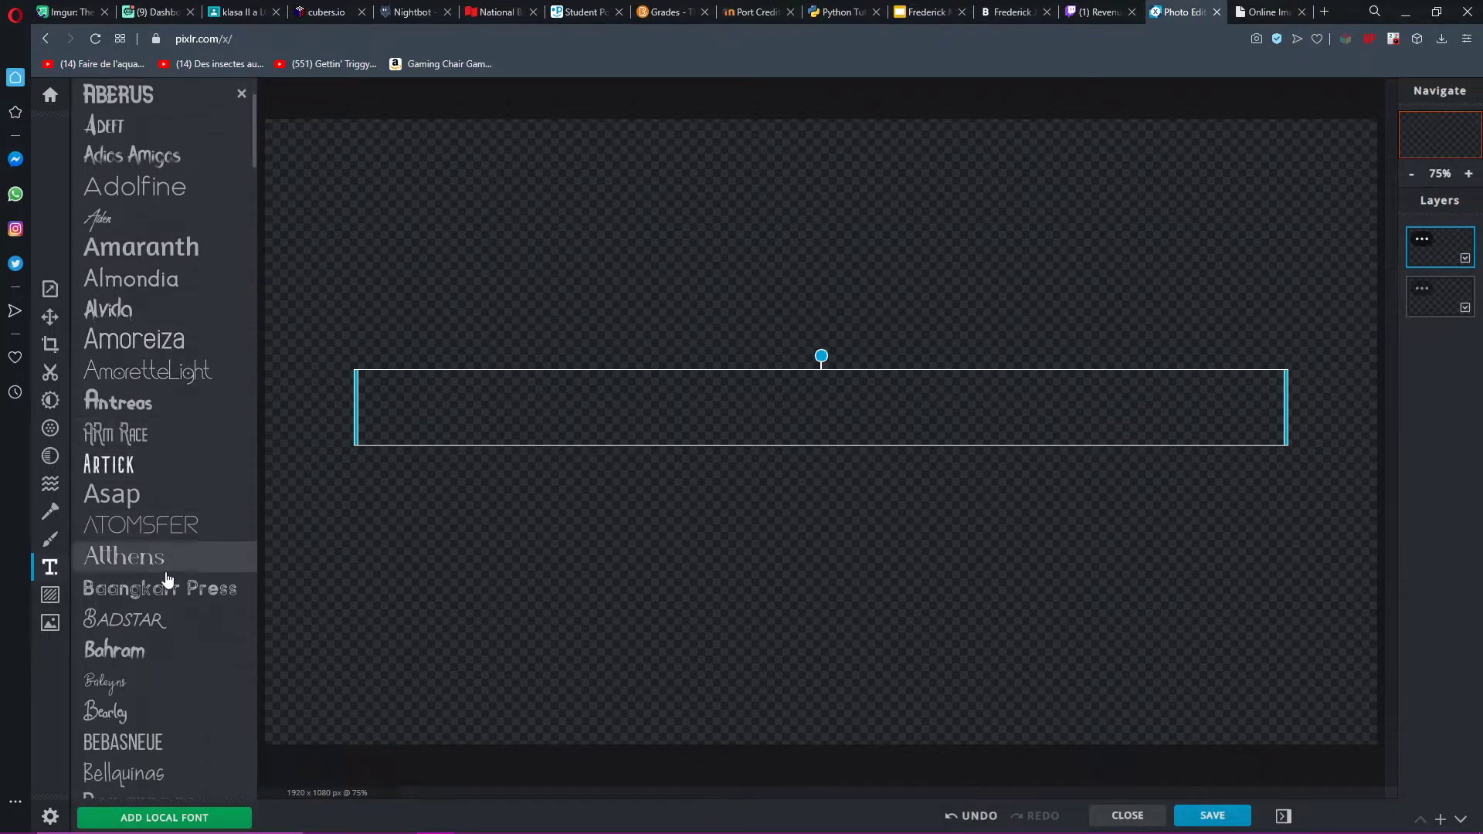
click(158, 650)
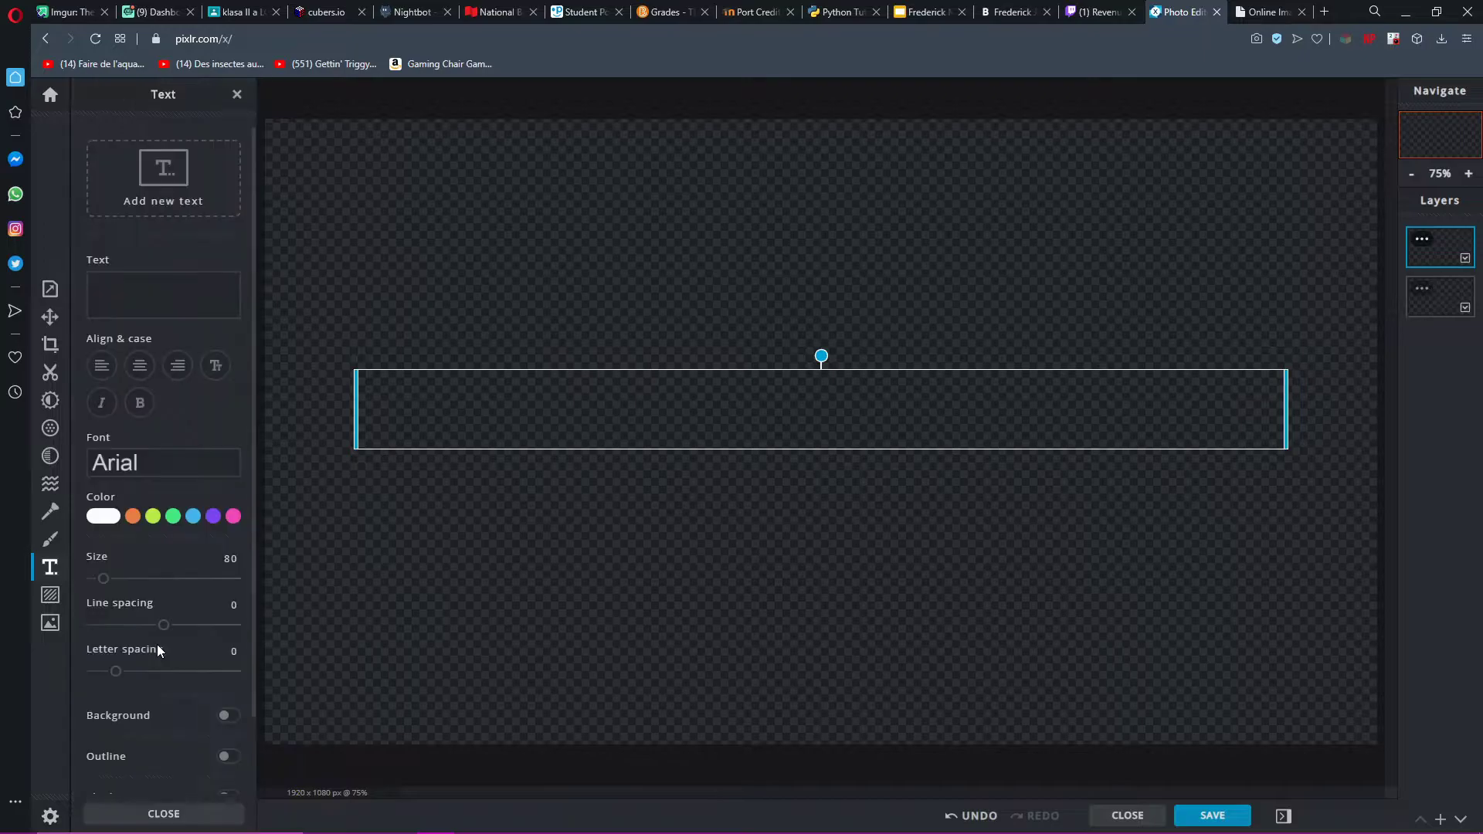
Step: Set the layer's text to 'M', after briefly trying 'Maly', 'hero' and 'H'
click(140, 297)
text(M)
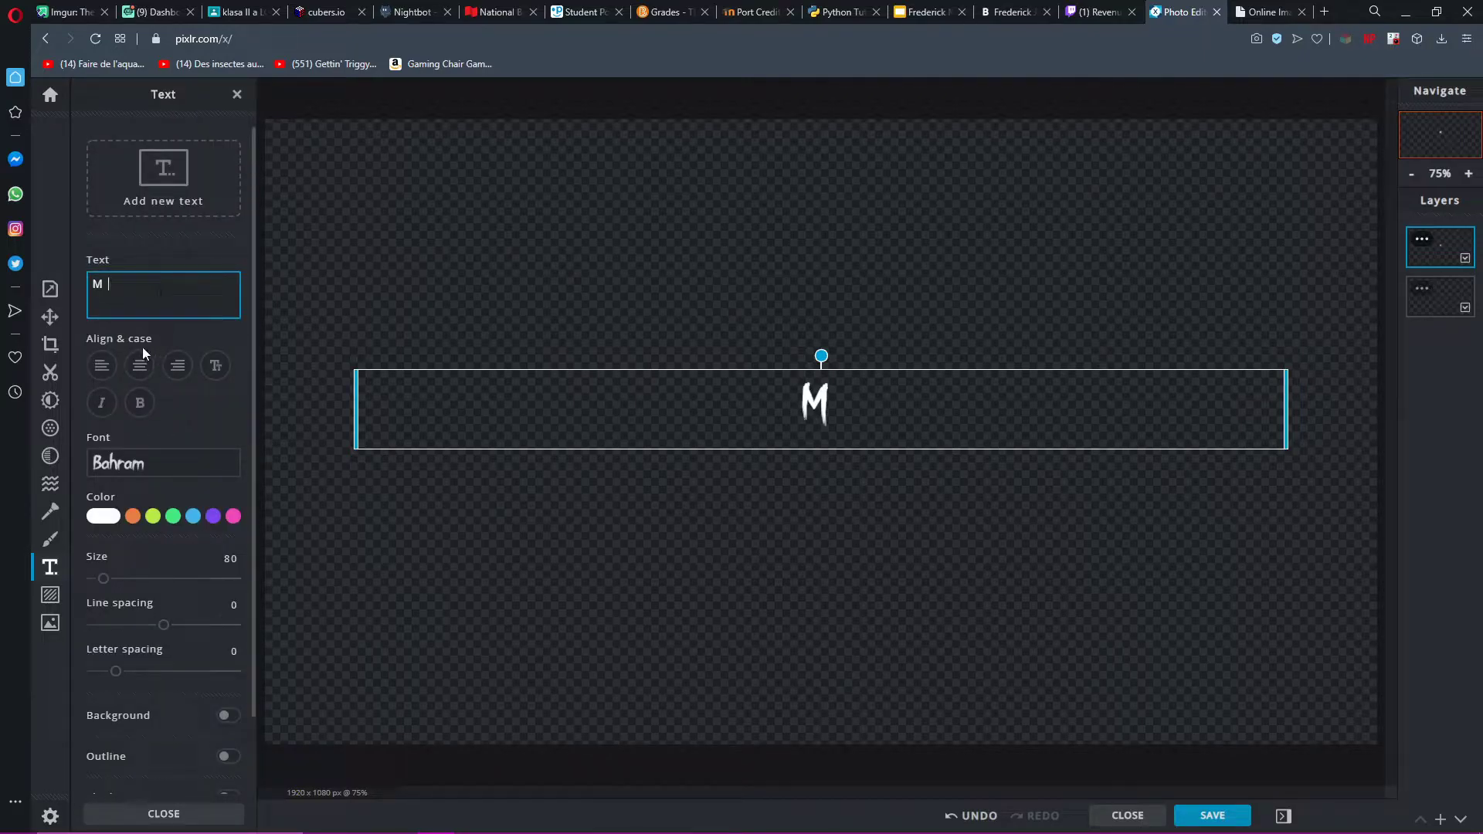
key(BackSpace)
text(aly)
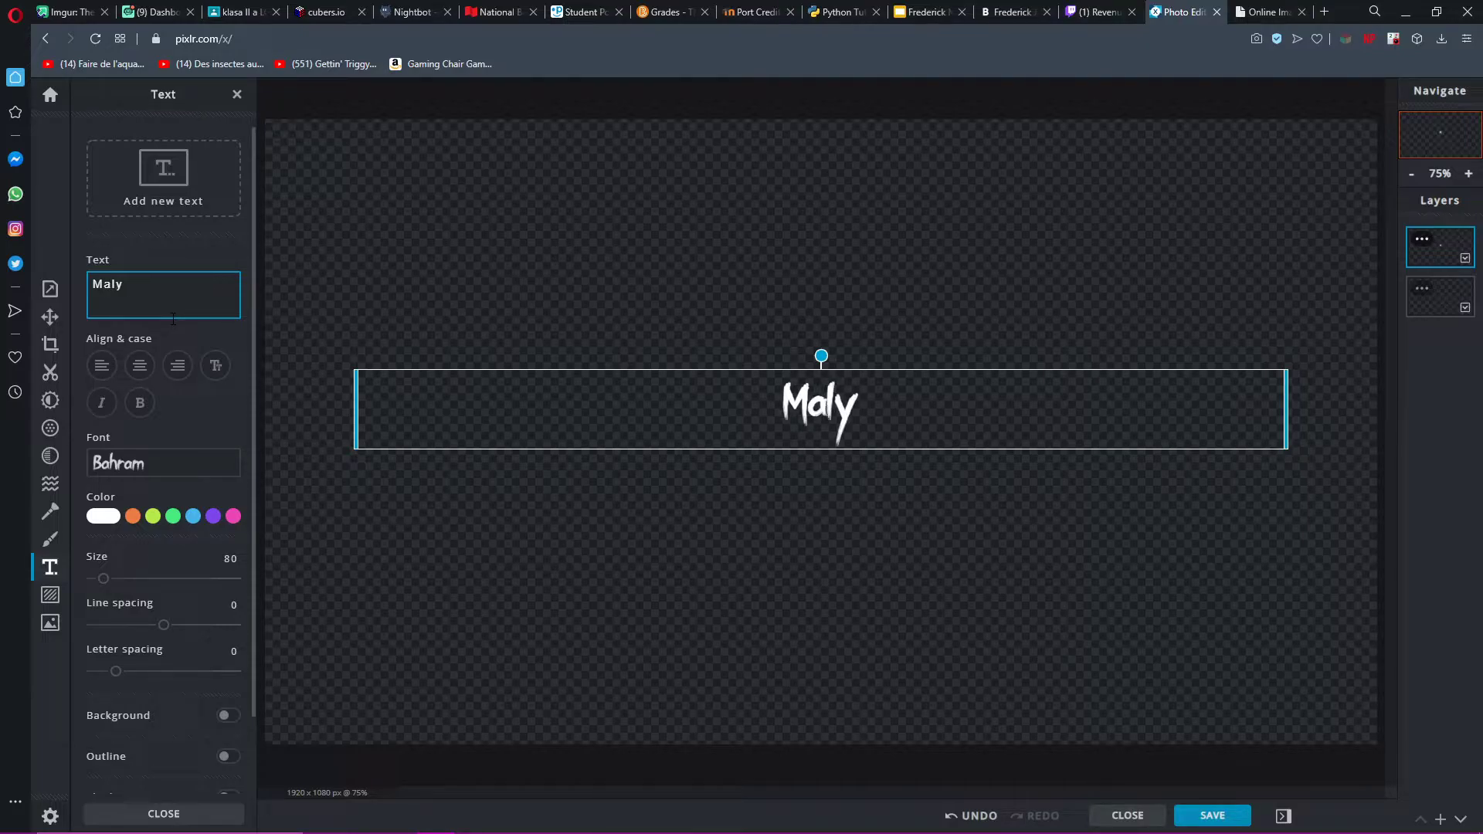
key(BackSpace)
key(BackSpace)
key(BackSpace)
key(BackSpace)
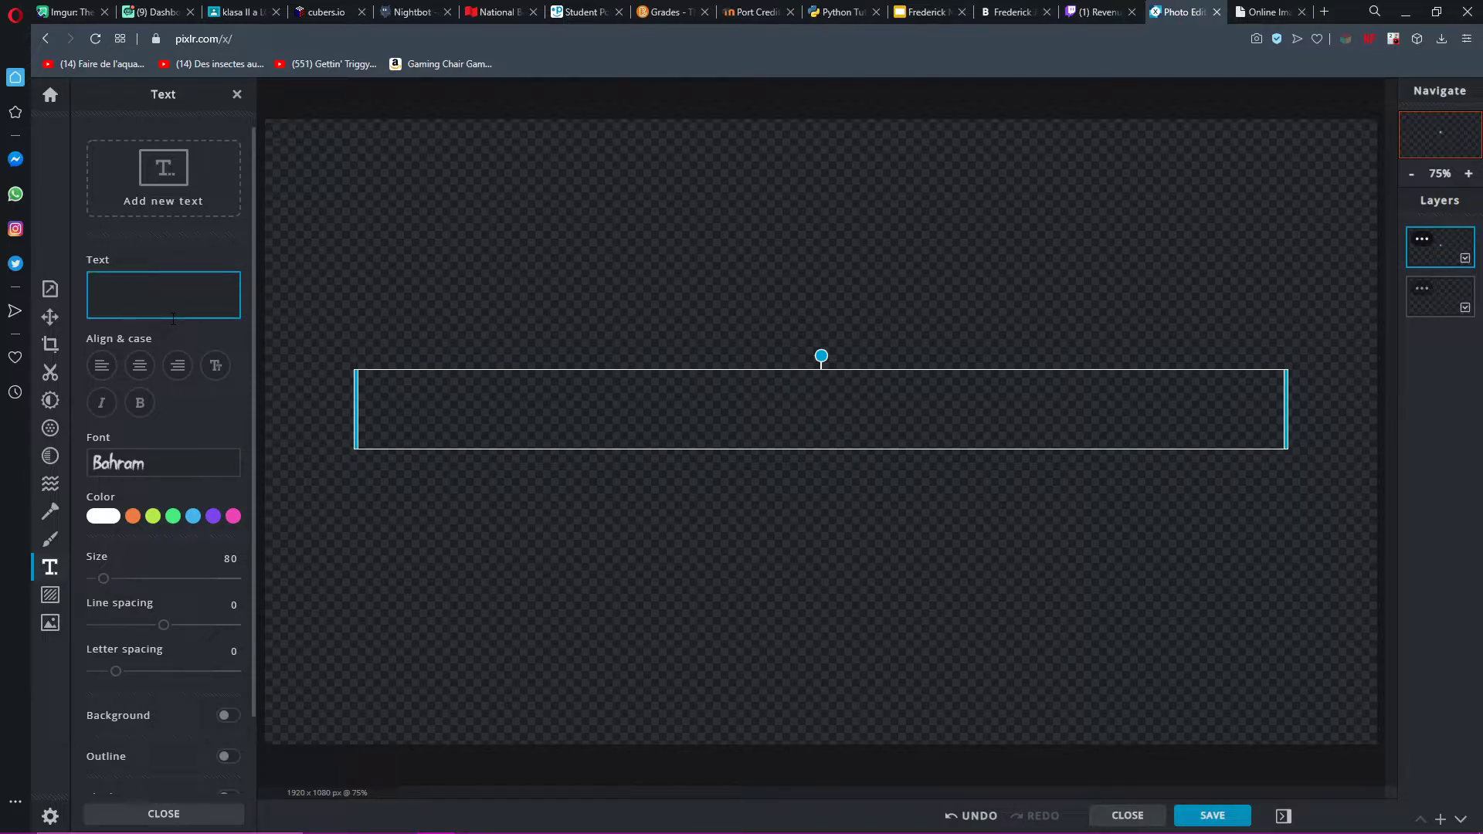
text(hero)
key(BackSpace)
key(BackSpace)
key(BackSpace)
key(BackSpace)
text(H)
key(BackSpace)
text(M)
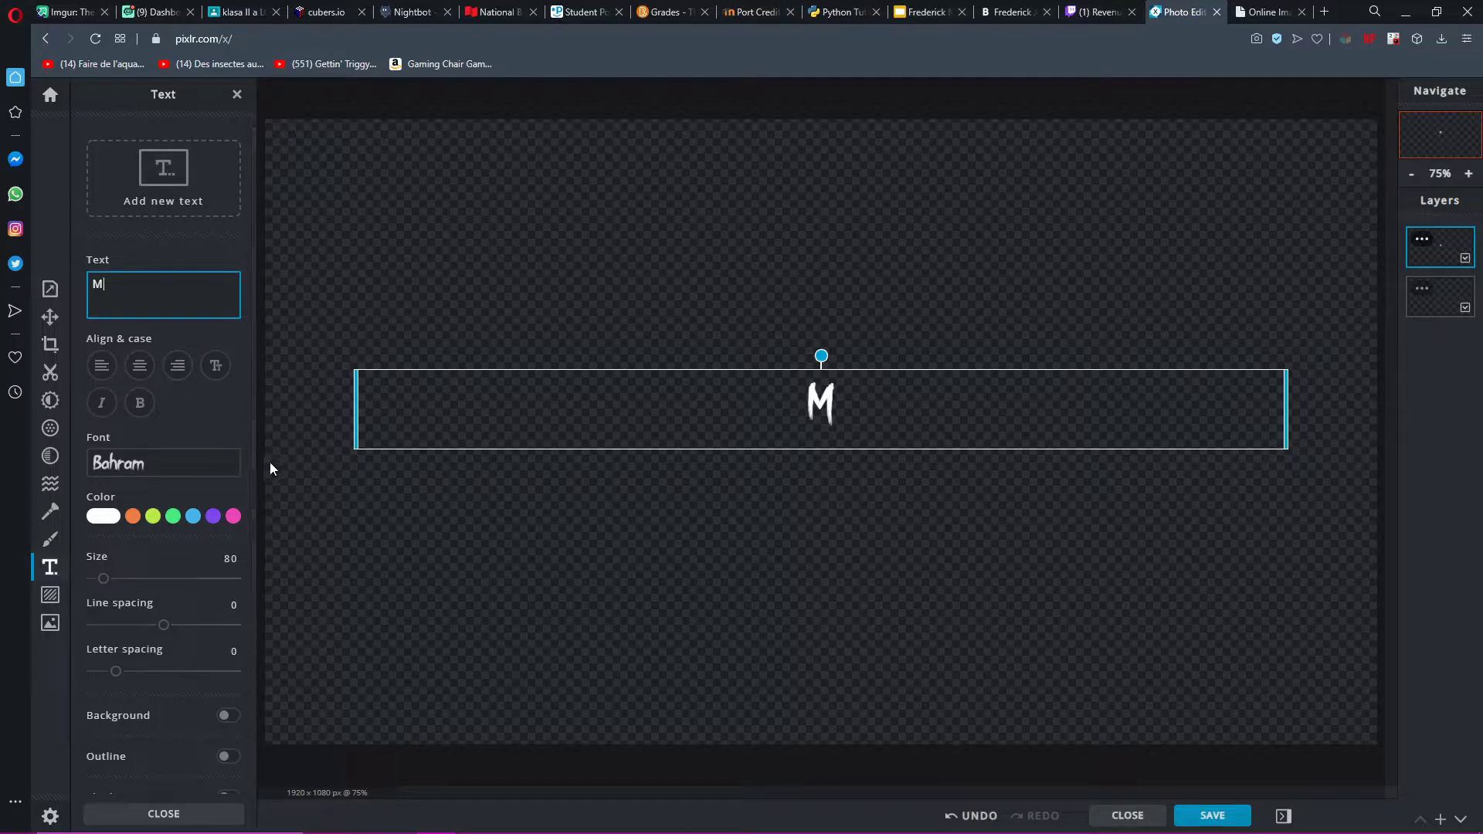
Step: Enlarge the M to size 394, move it higher and set line spacing to -19
drag(104, 579, 149, 579)
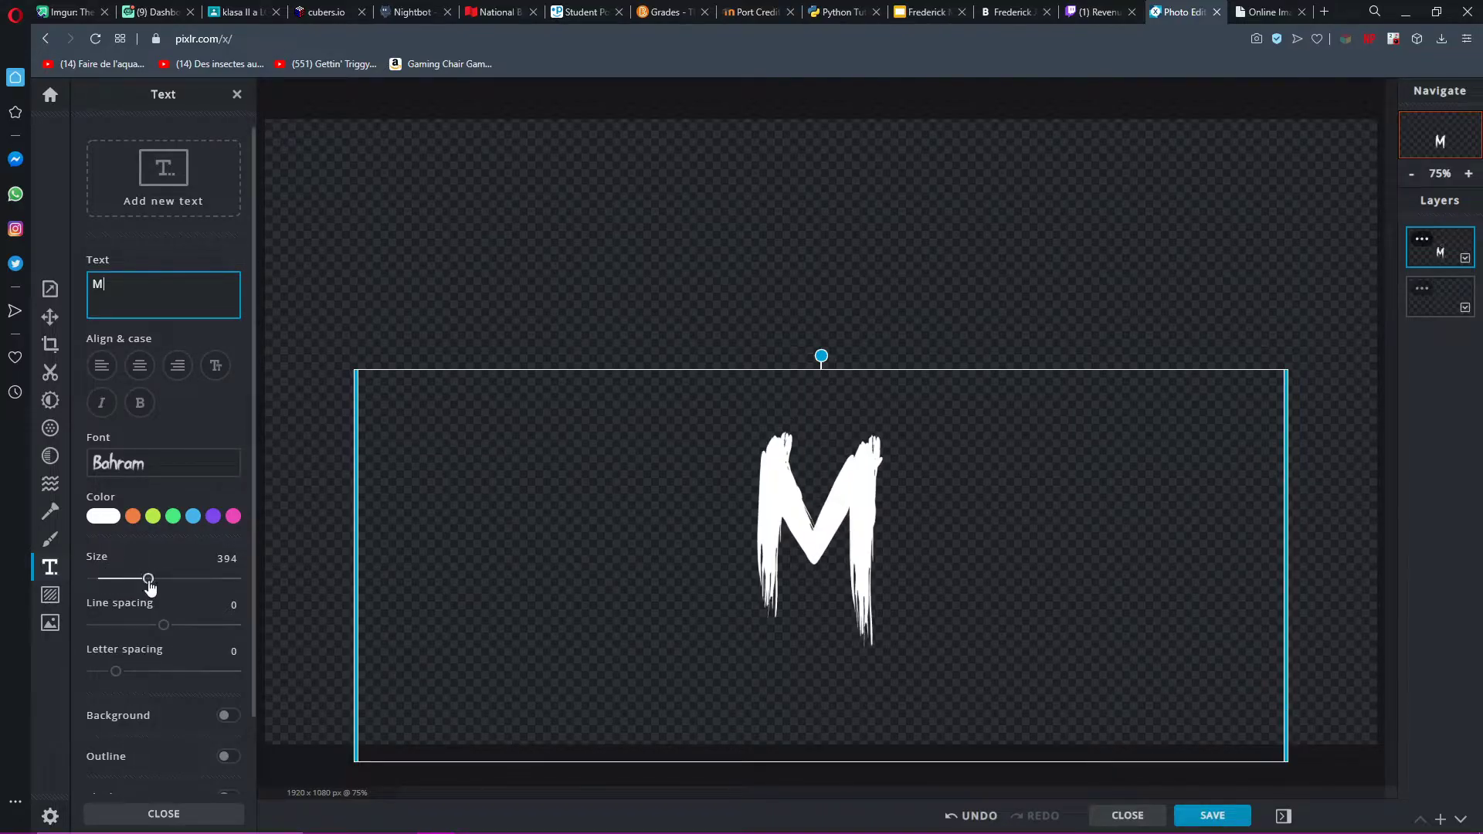
drag(662, 371, 662, 254)
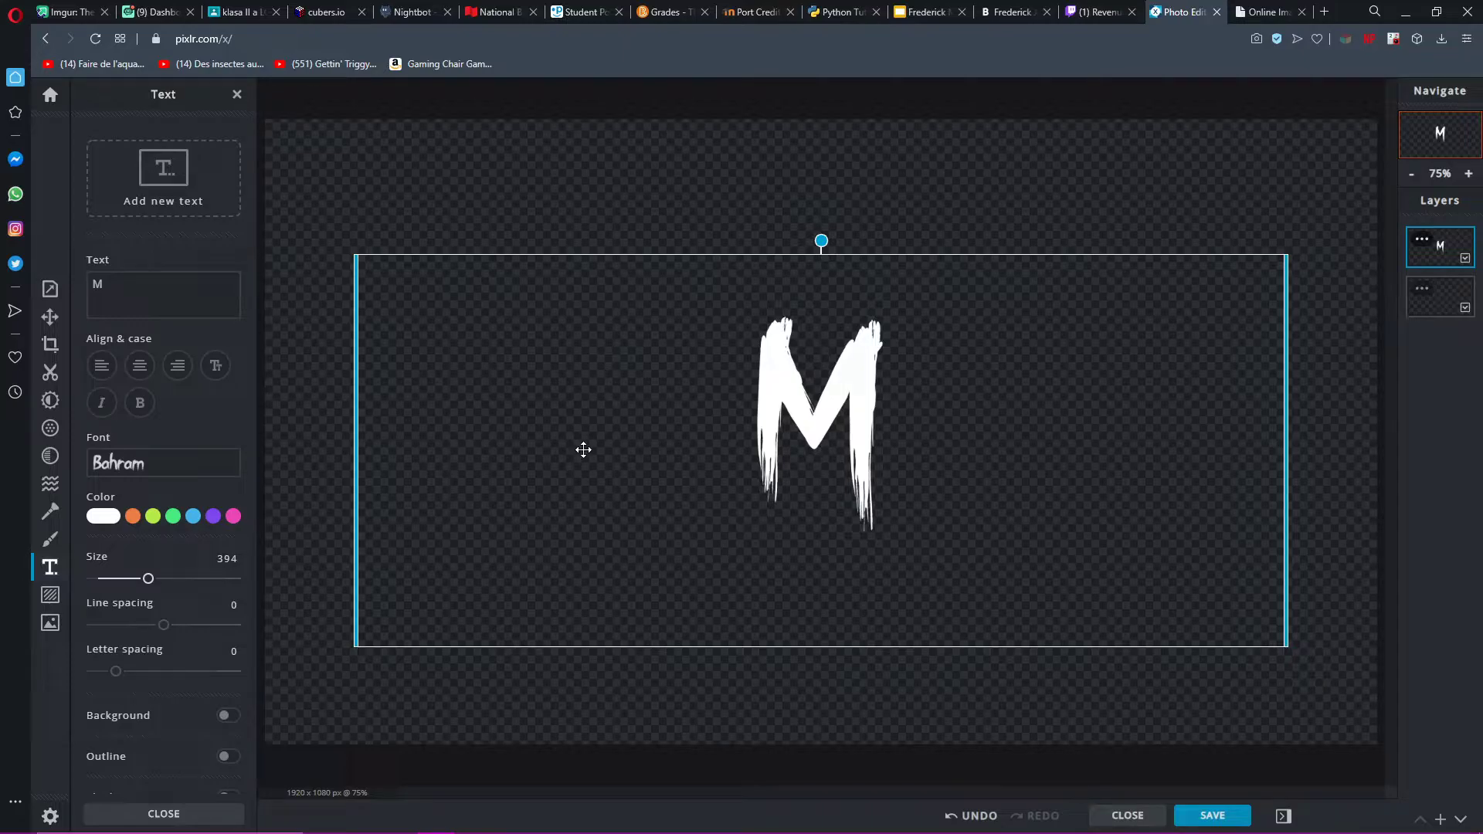
drag(163, 625, 151, 632)
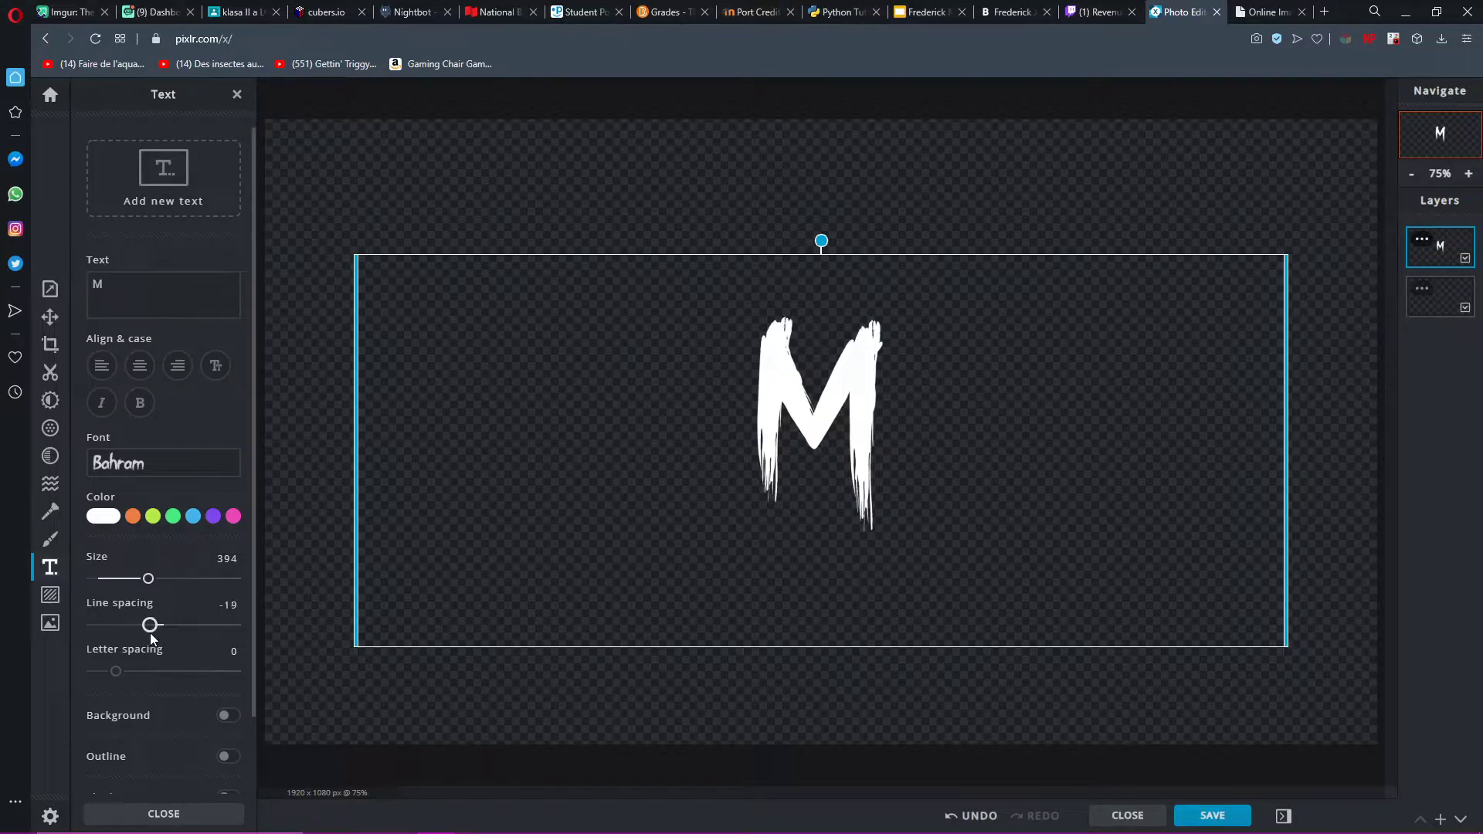
Step: Recolour the M through pink and red to black (#000000), then view Twitch's badges
scroll(162, 467, down, 2)
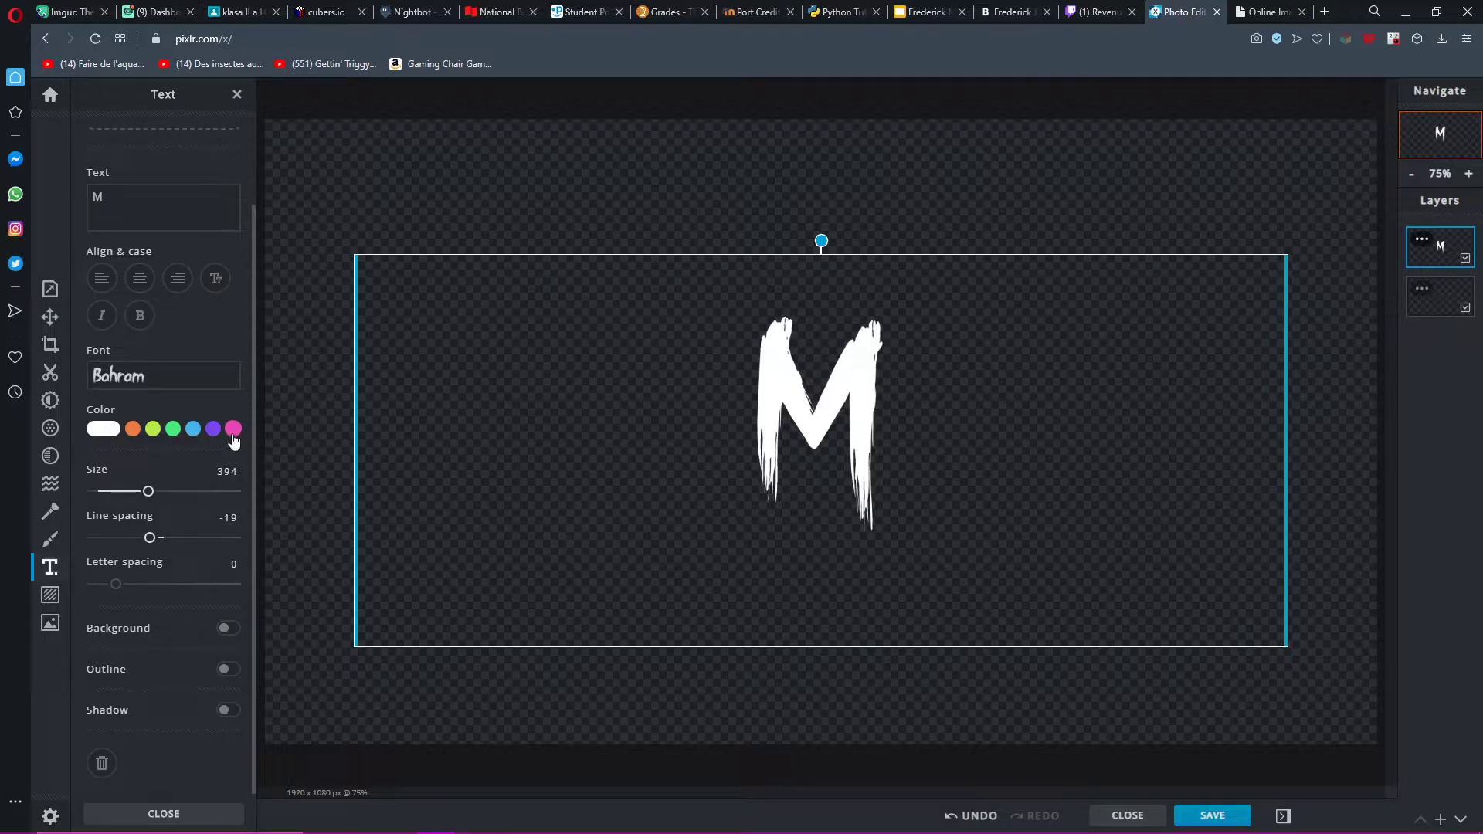
click(233, 428)
drag(239, 457, 257, 463)
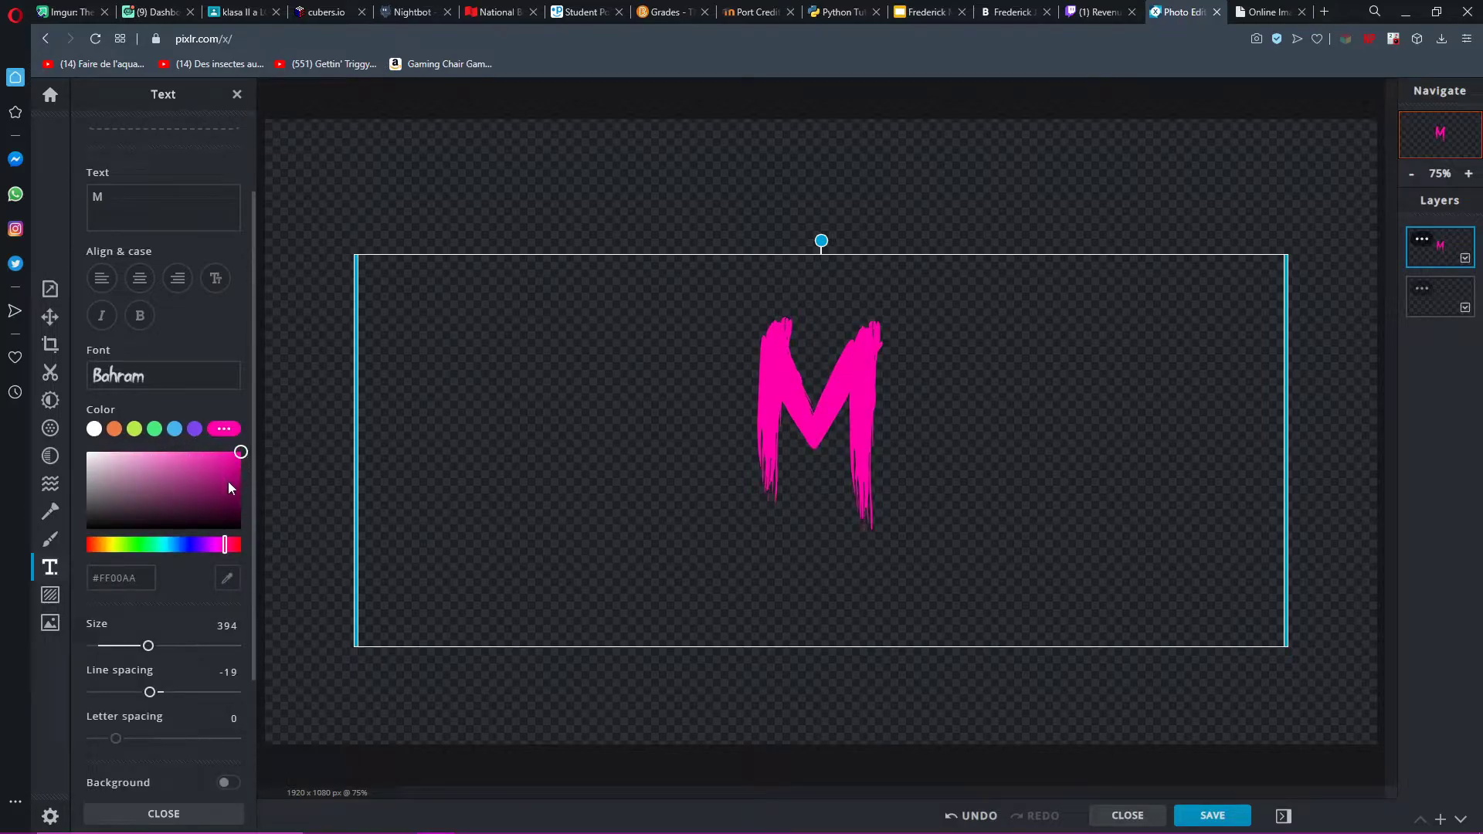
click(240, 545)
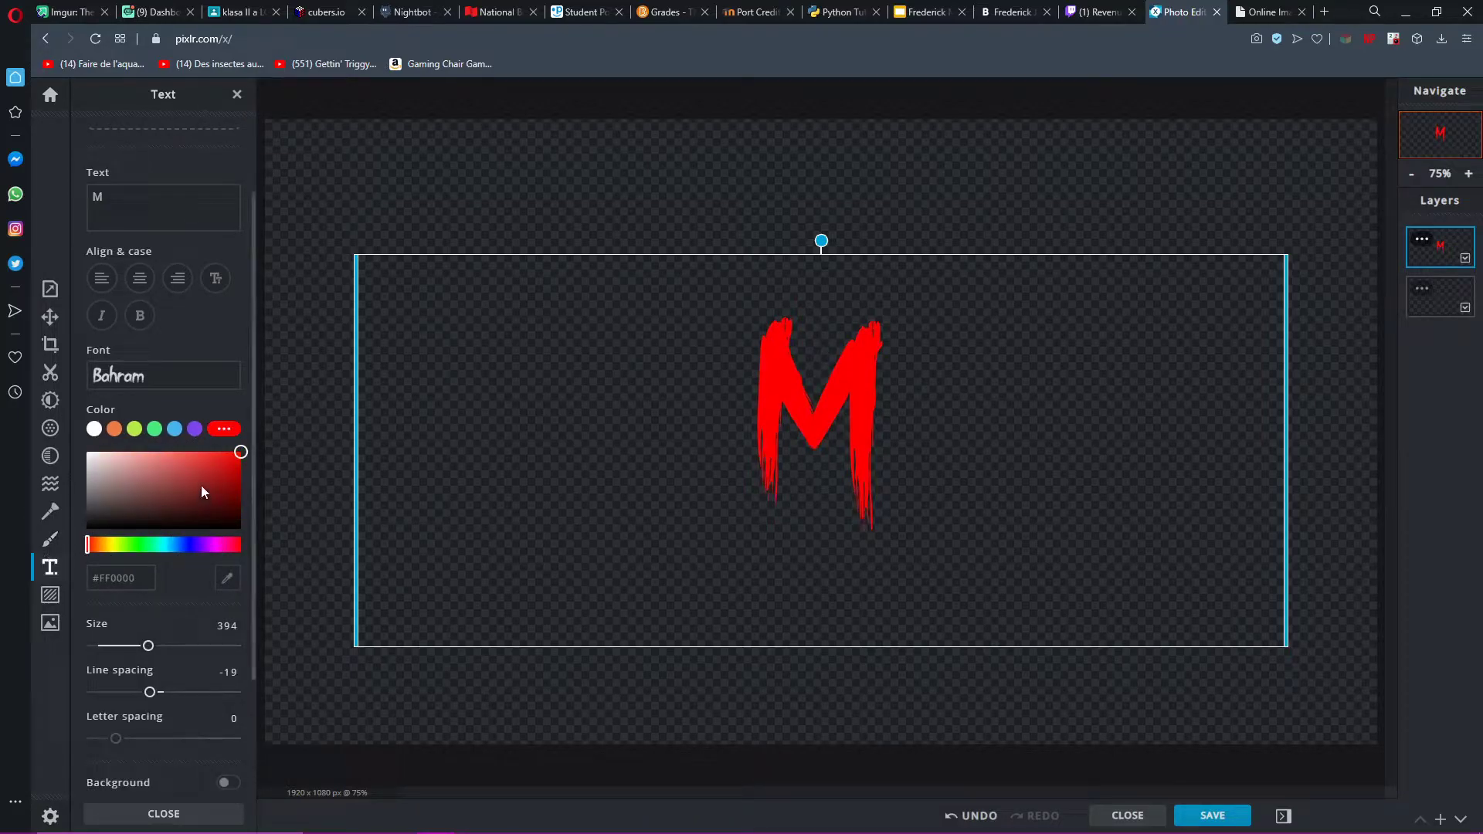
drag(236, 494, 86, 452)
click(1070, 9)
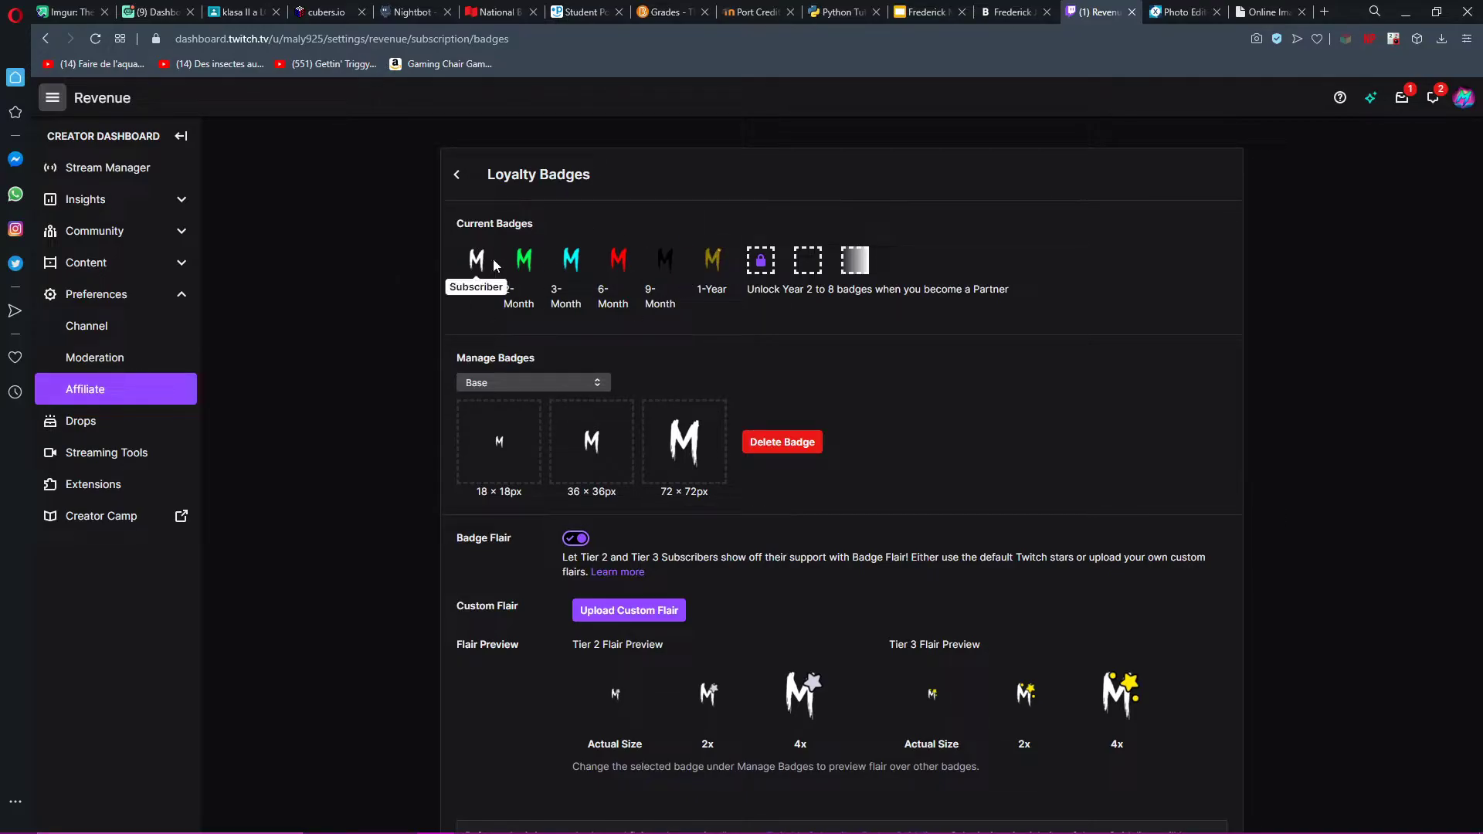
click(1174, 13)
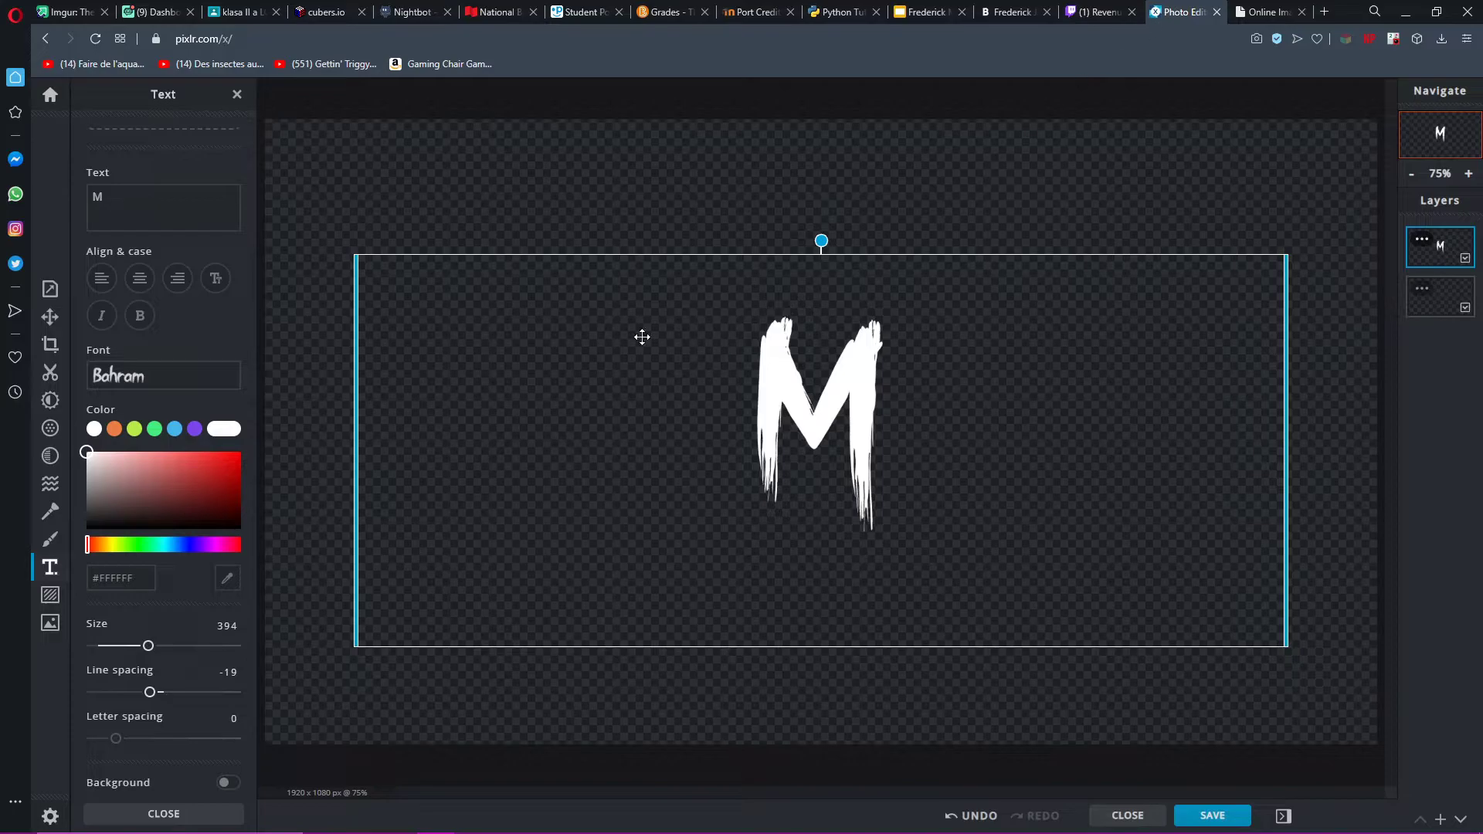
Step: Open the purple image as a new 1280×720 document and delete its background layer
click(51, 622)
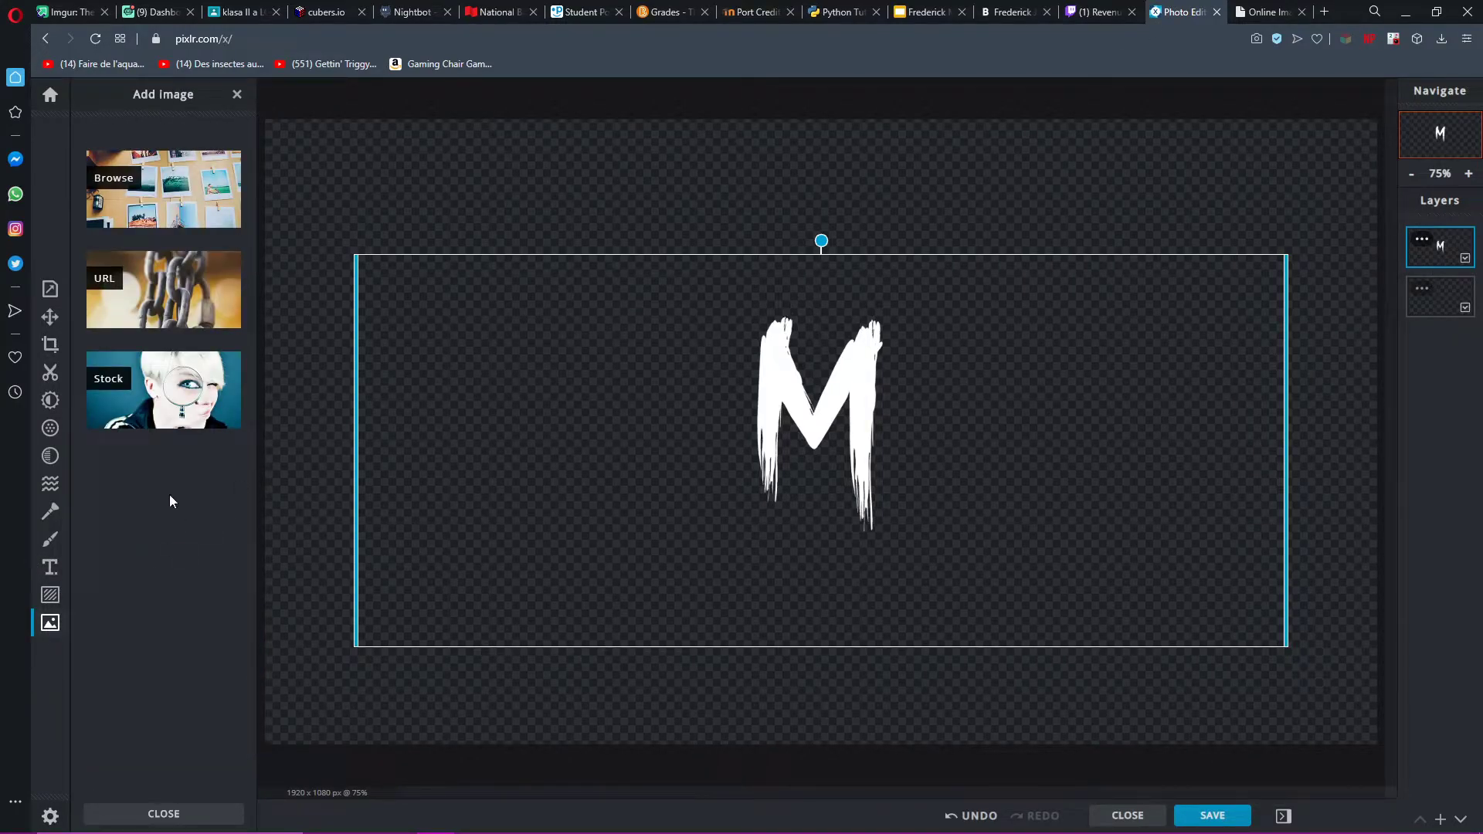
click(145, 181)
click(679, 166)
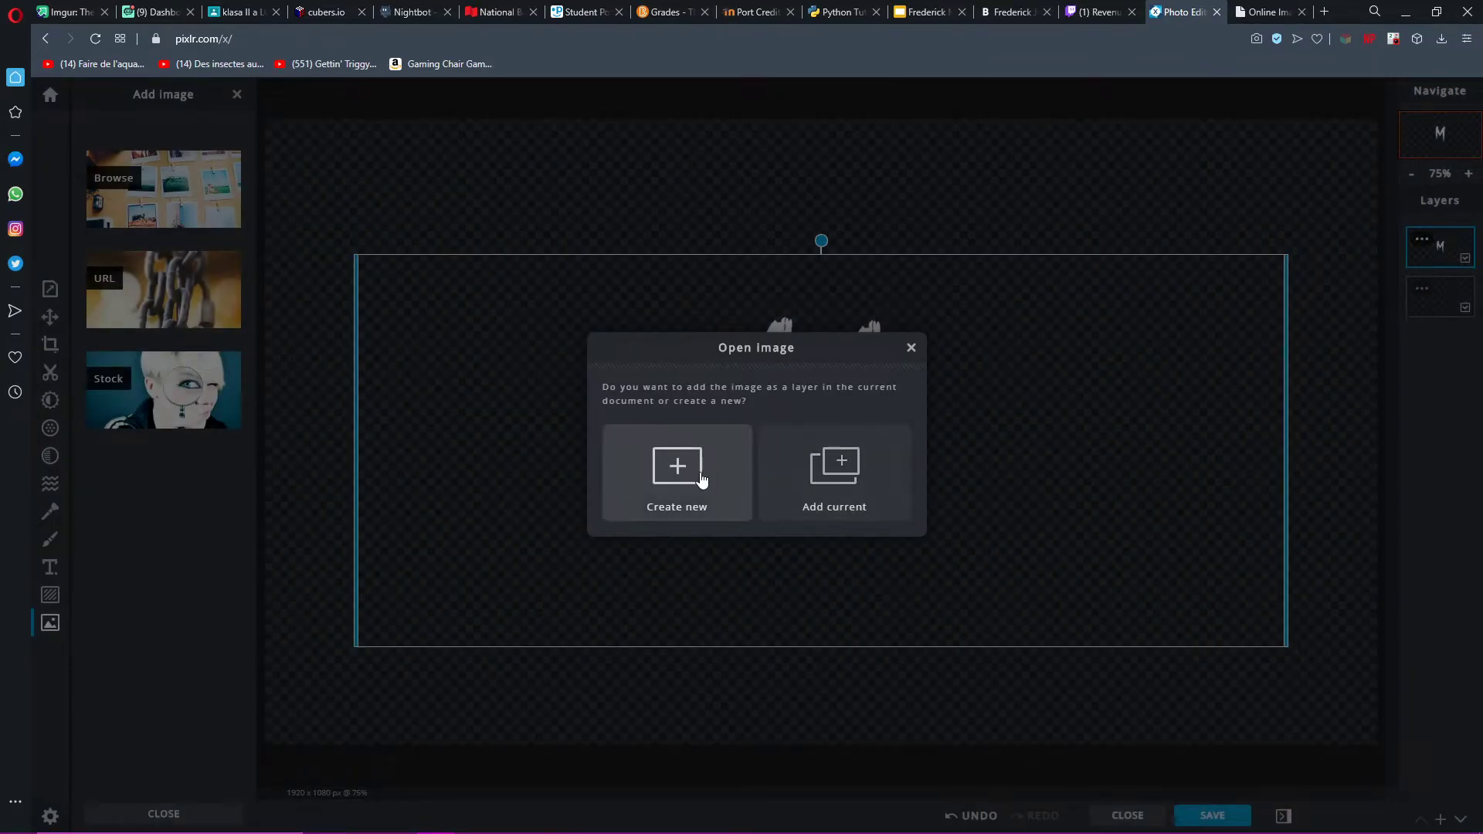
click(702, 483)
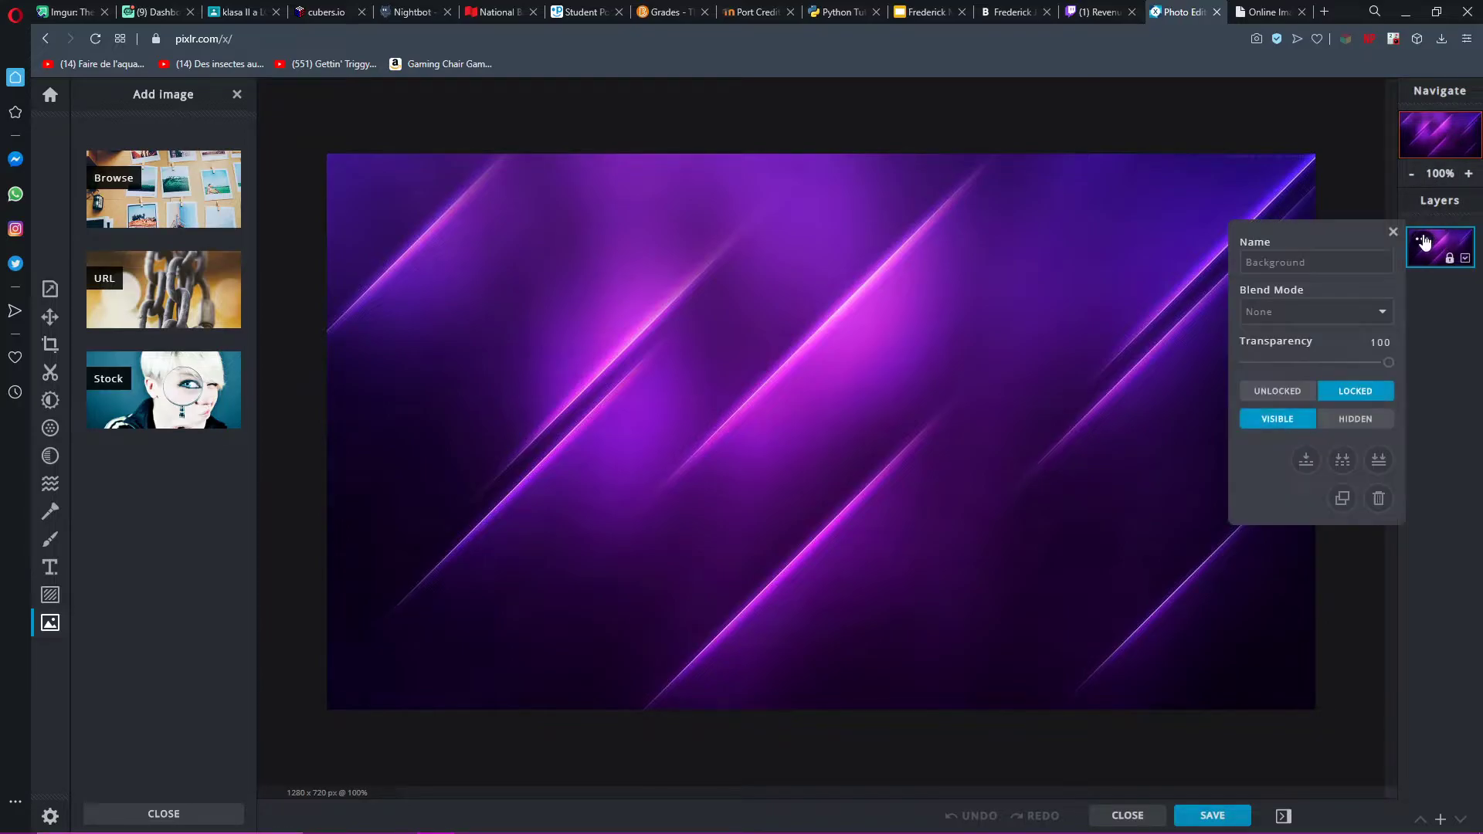
click(1378, 498)
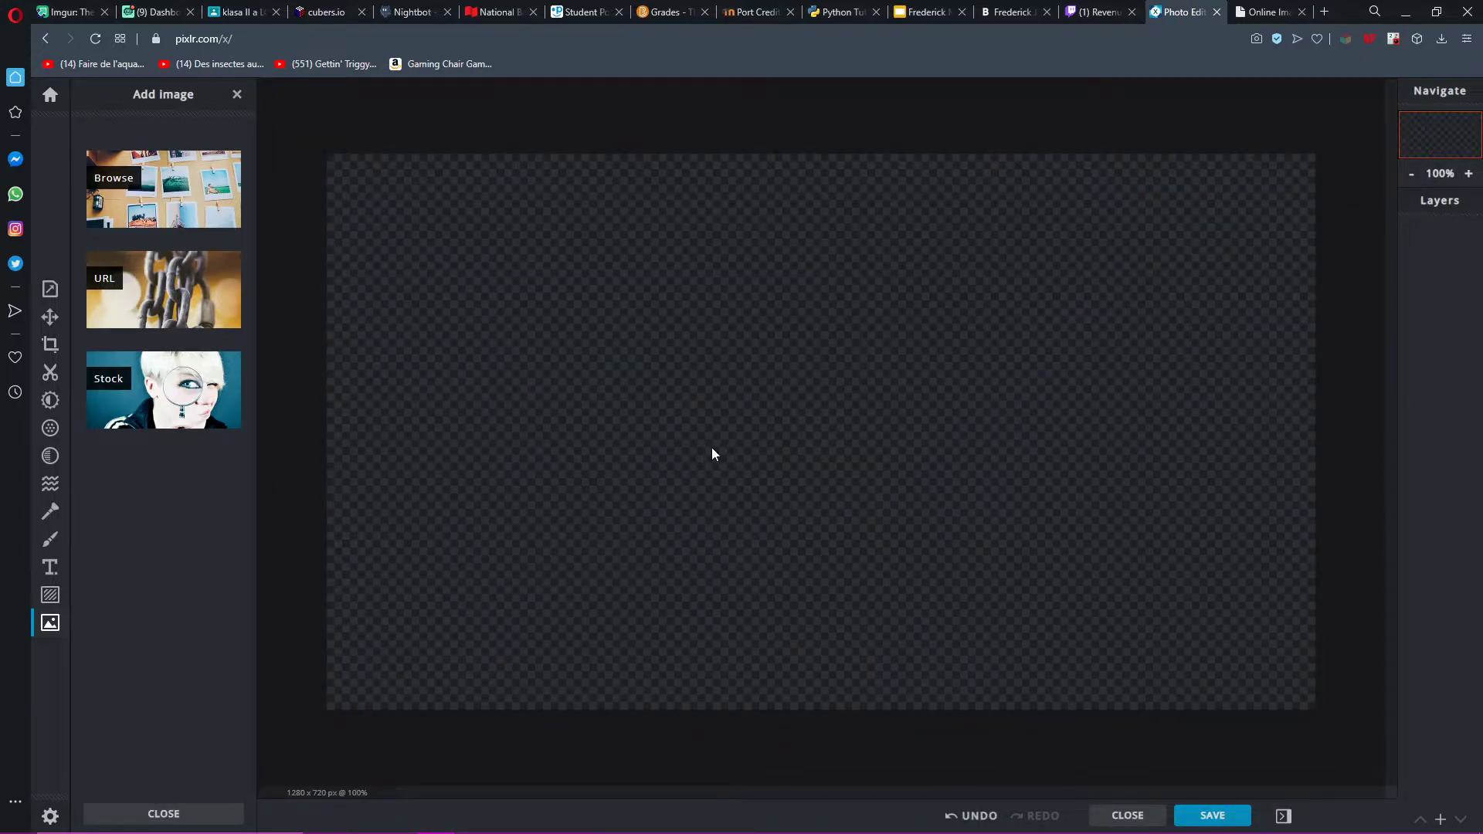
Step: Add a text layer near the top of the canvas reading 'M' in the Bahram font
click(50, 567)
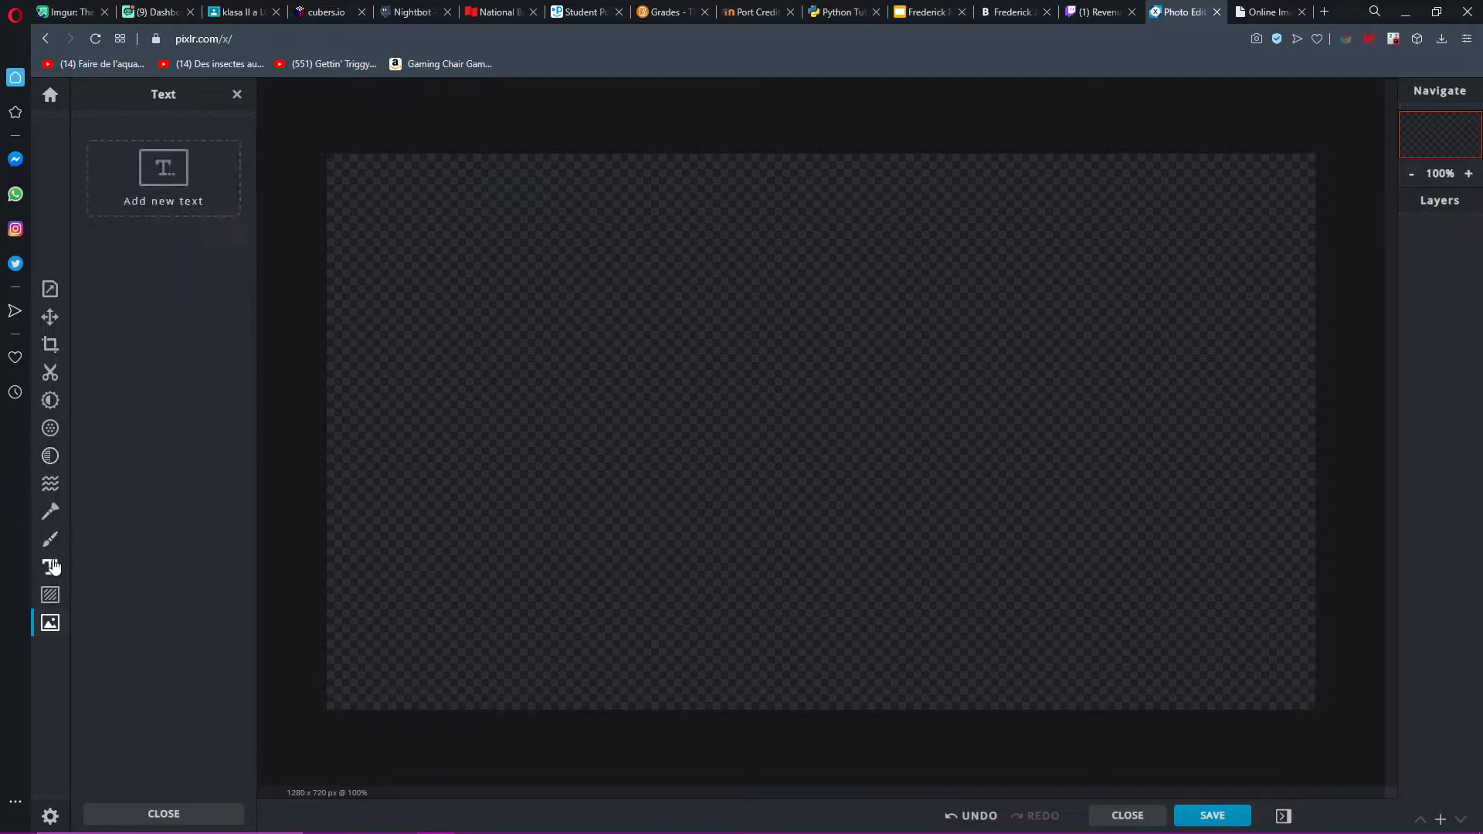
click(135, 193)
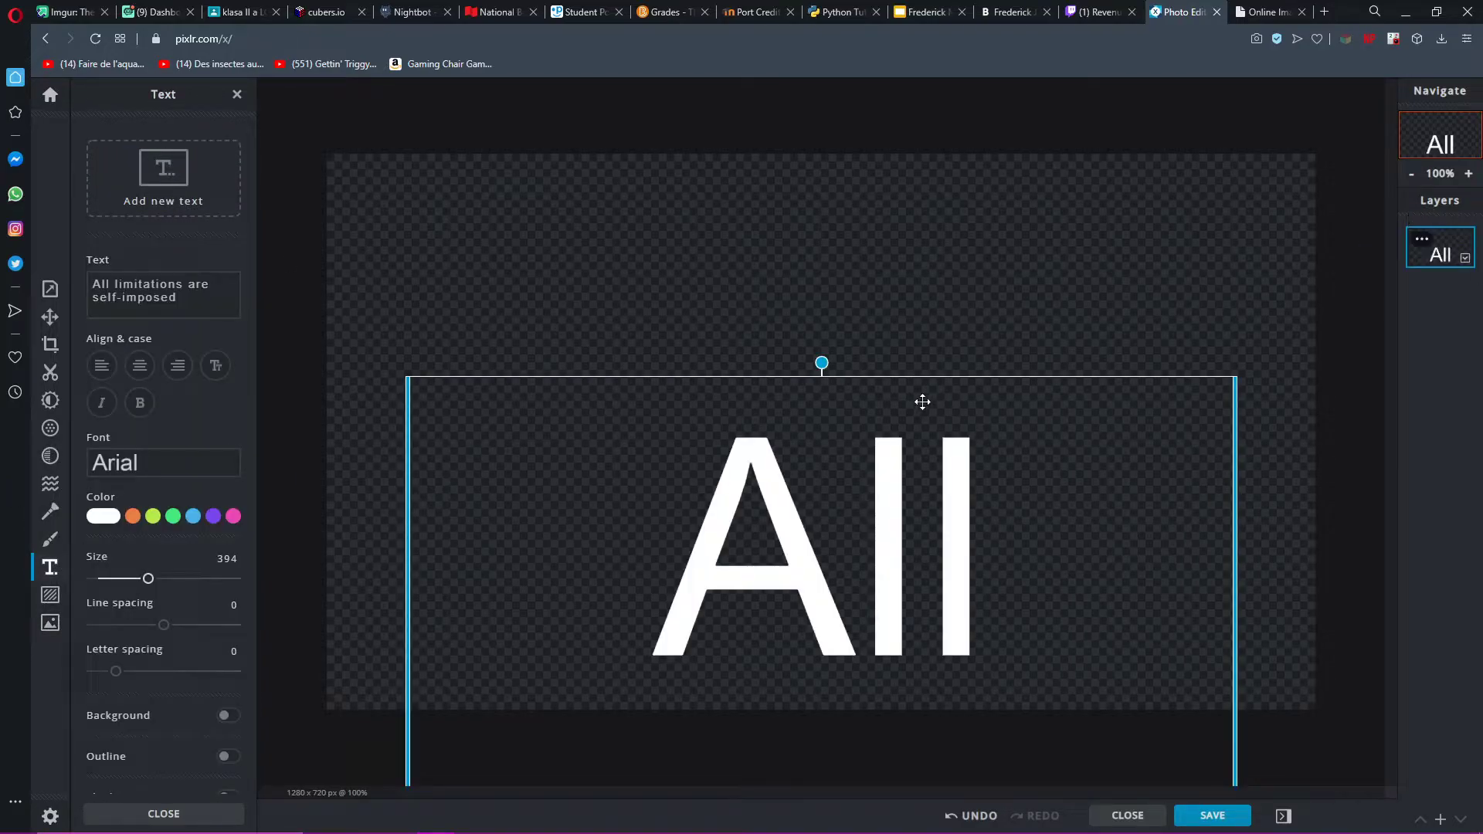
drag(961, 382, 947, 211)
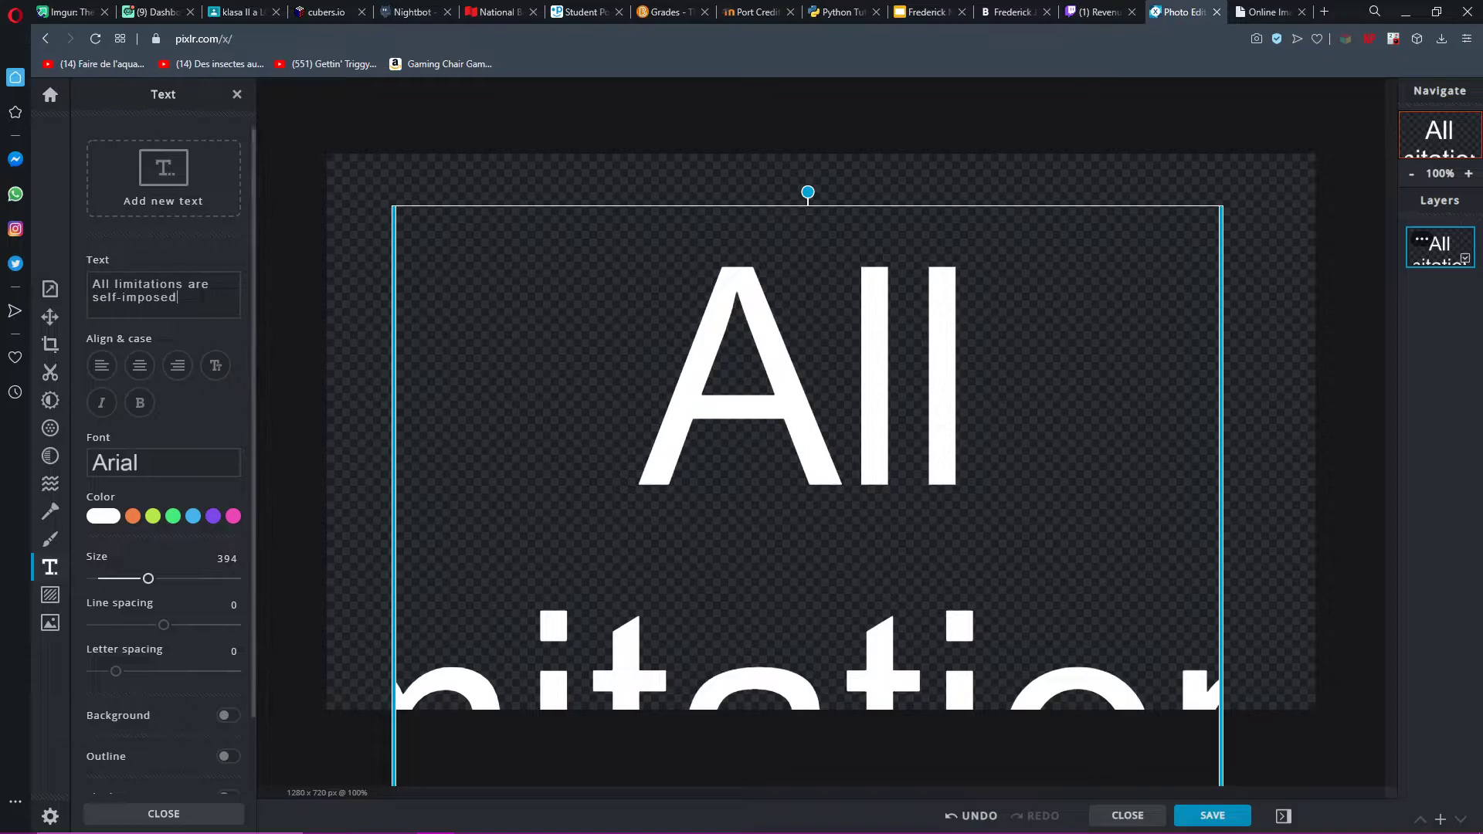
text(M)
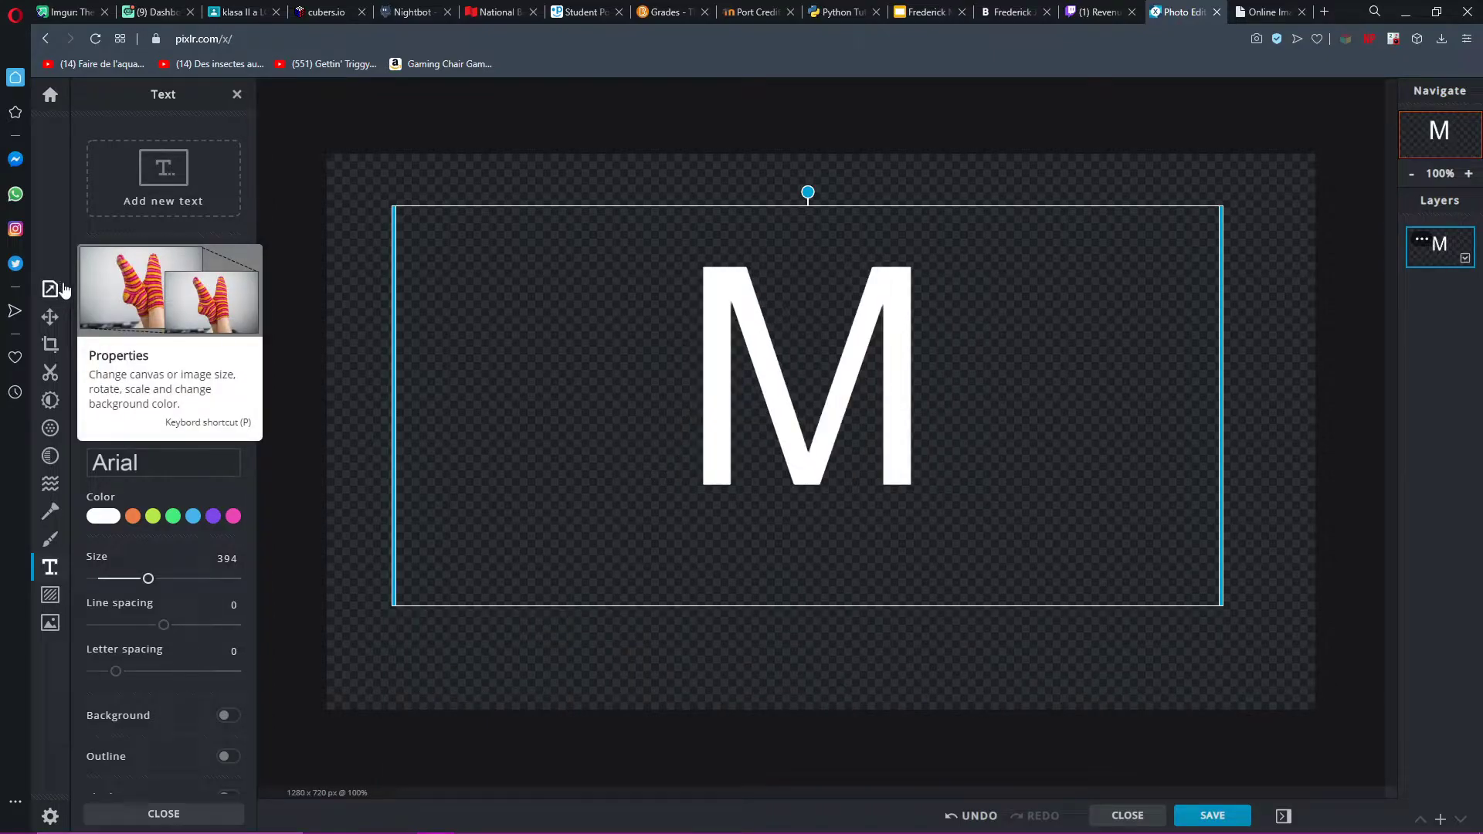
key(BackSpace)
click(142, 467)
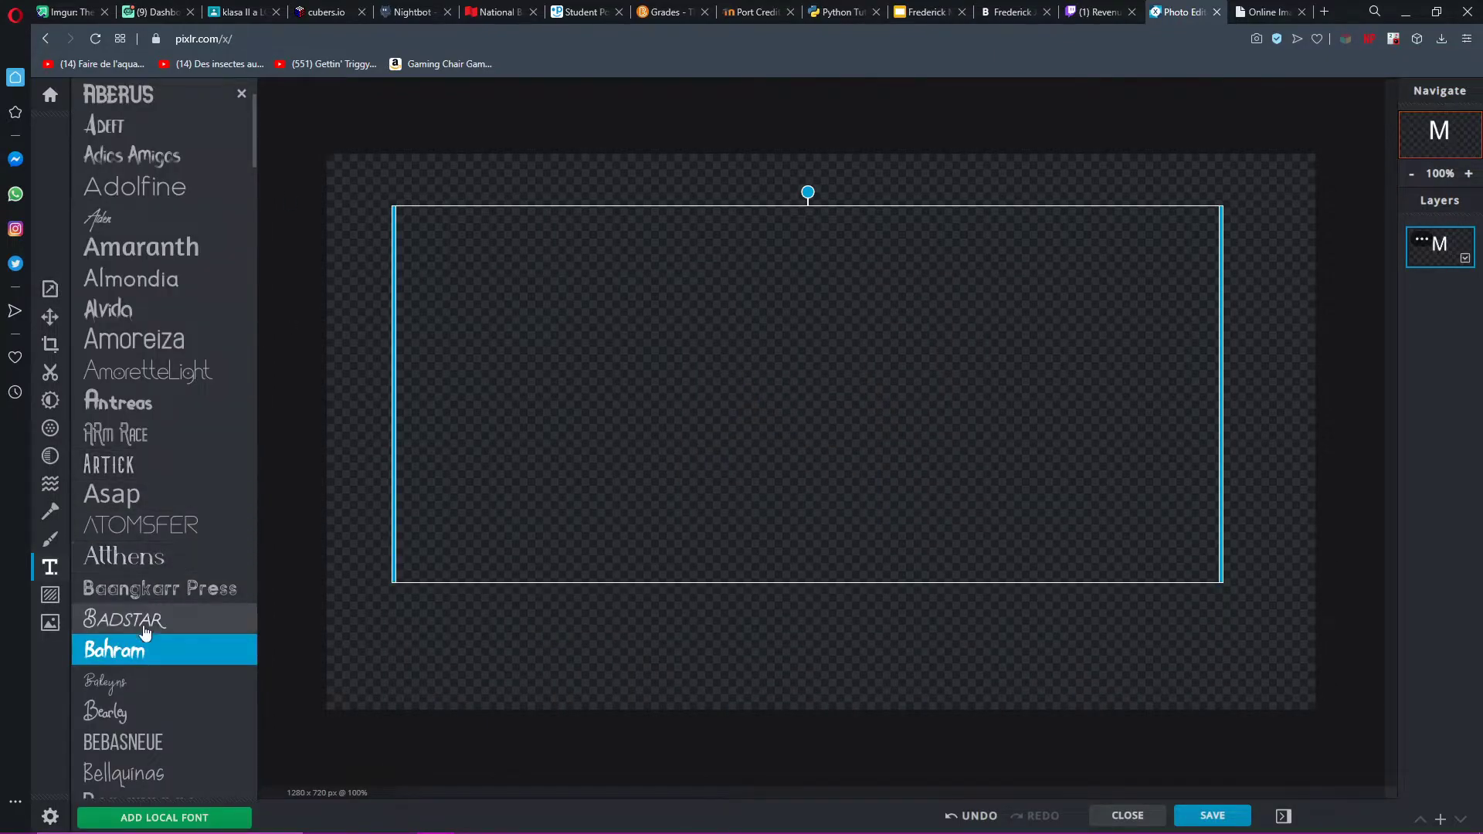
click(133, 647)
text(M)
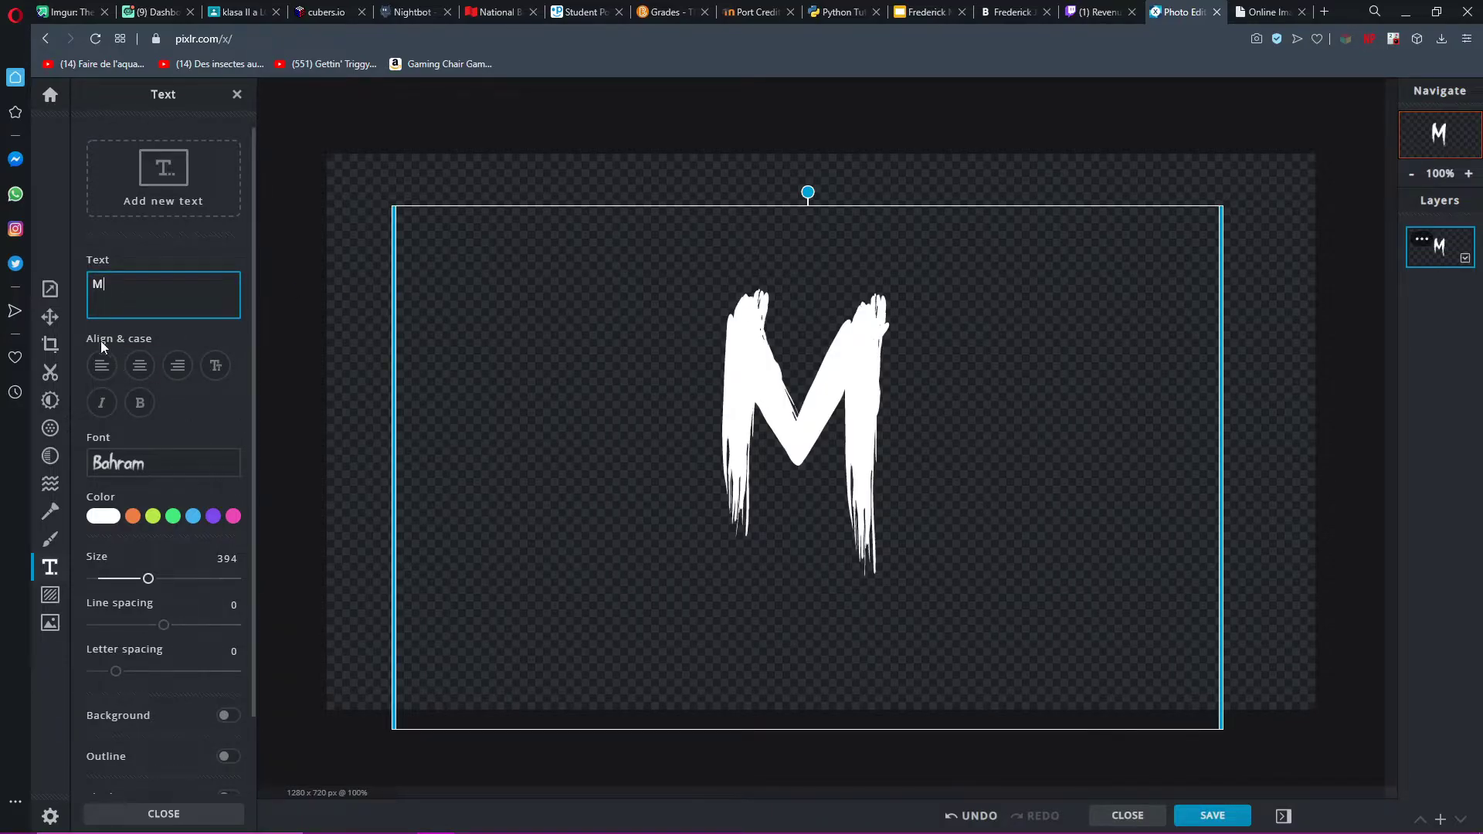
Step: Browse other fonts in the font list and settle on Bahram again
click(155, 464)
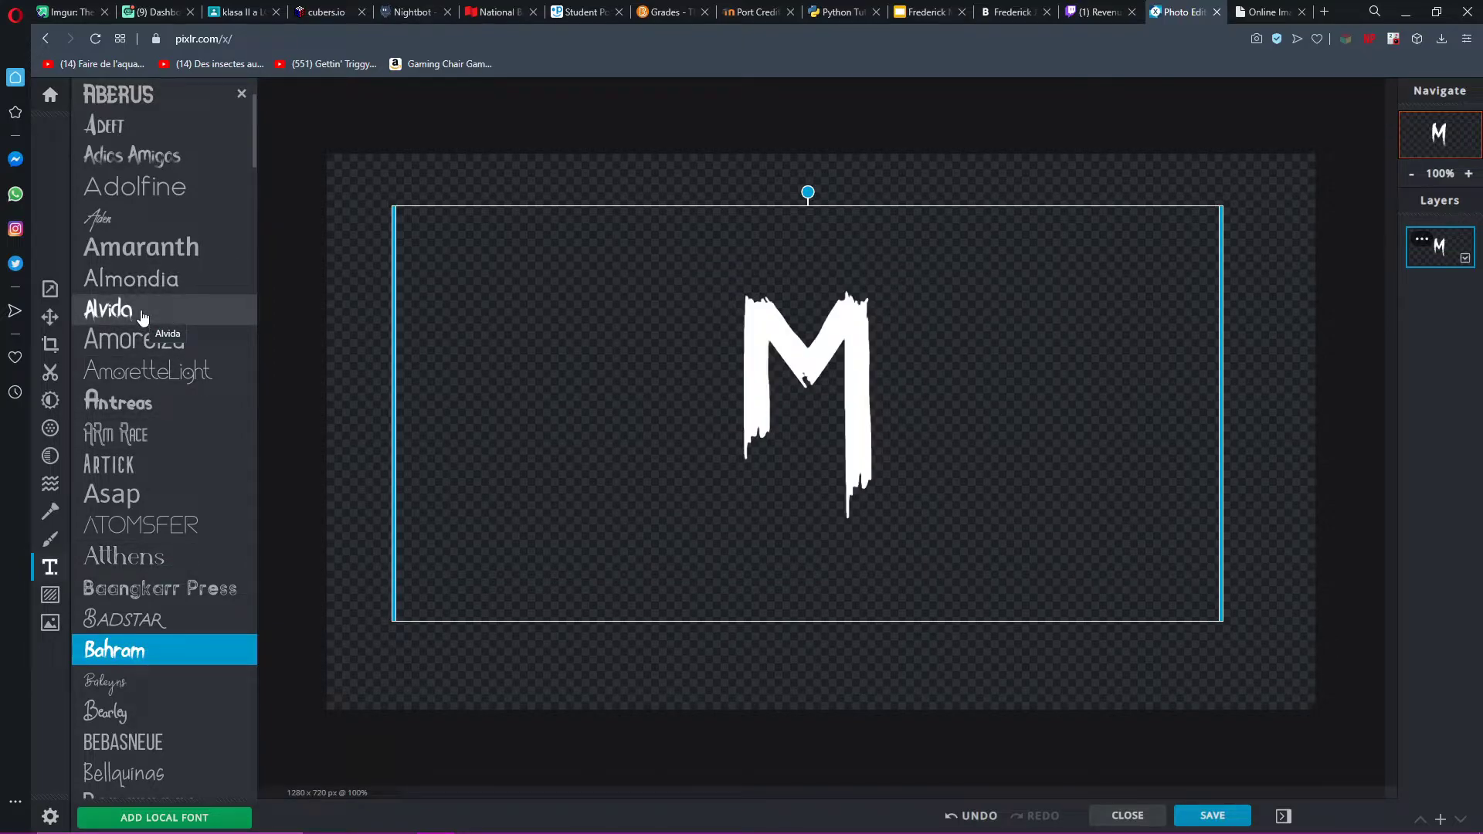
scroll(143, 316, down, 5)
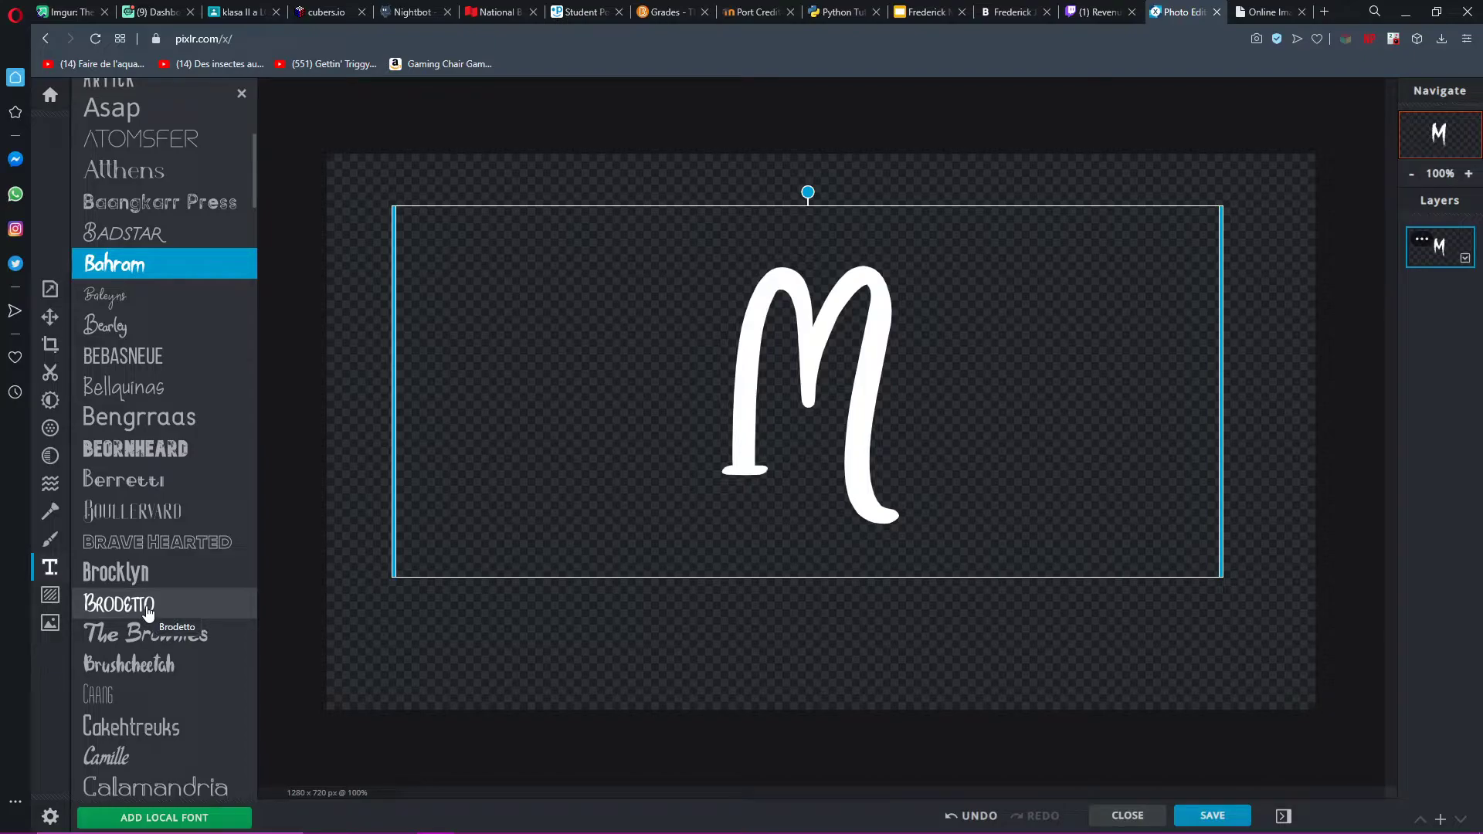
scroll(148, 612, down, 2)
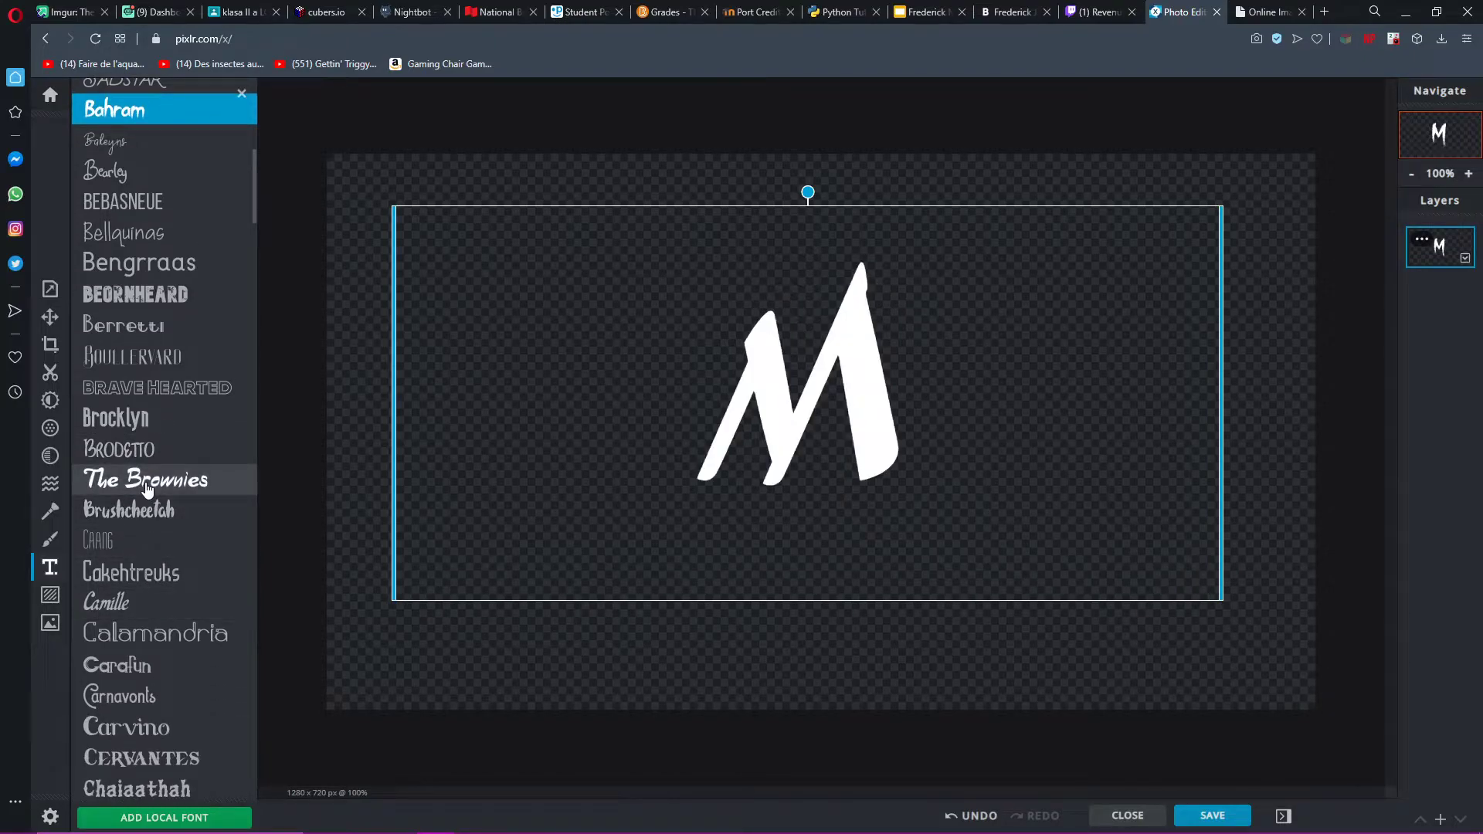
click(242, 93)
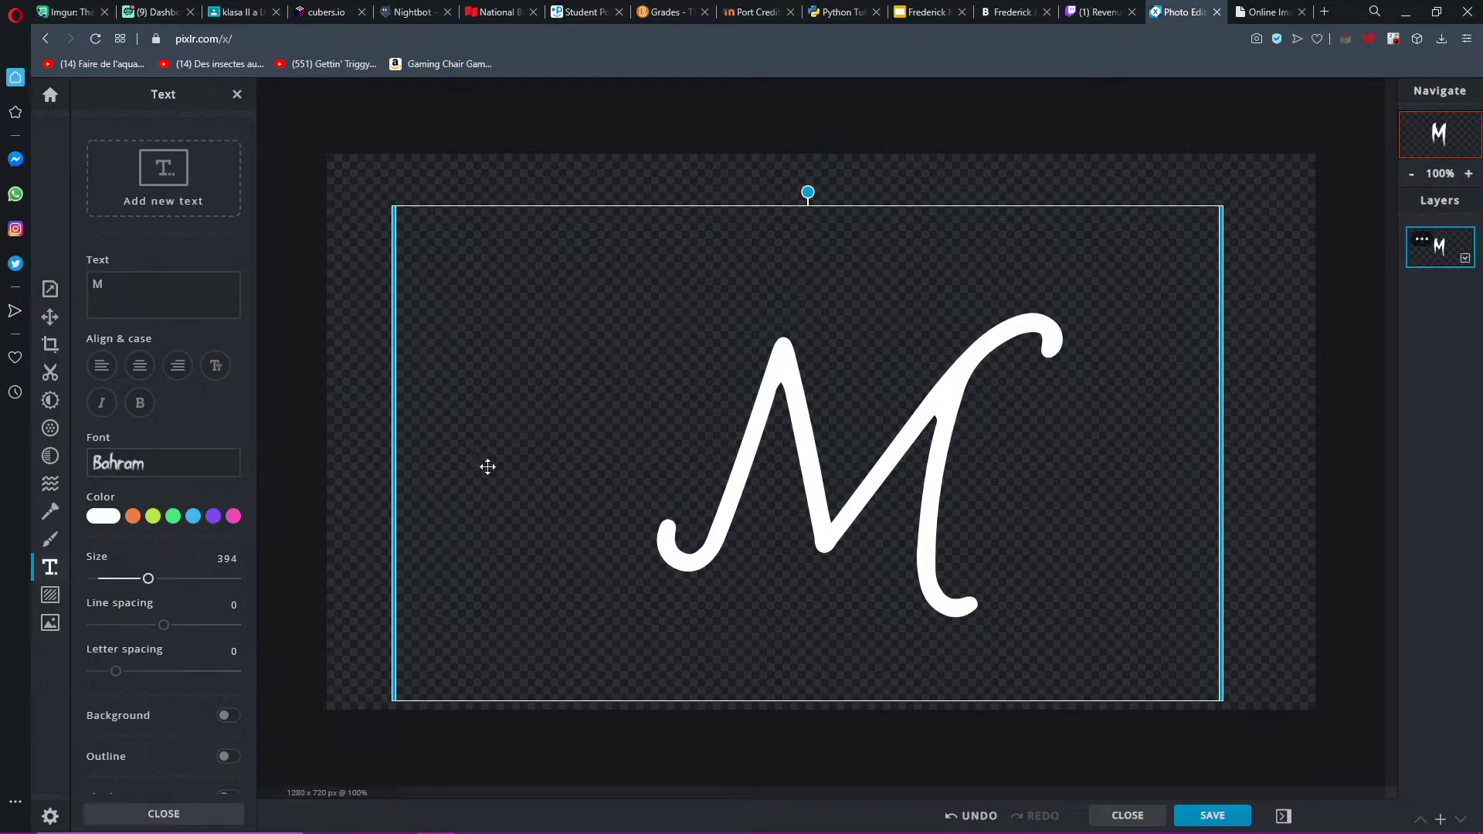
click(151, 464)
scroll(152, 402, up, 3)
click(145, 344)
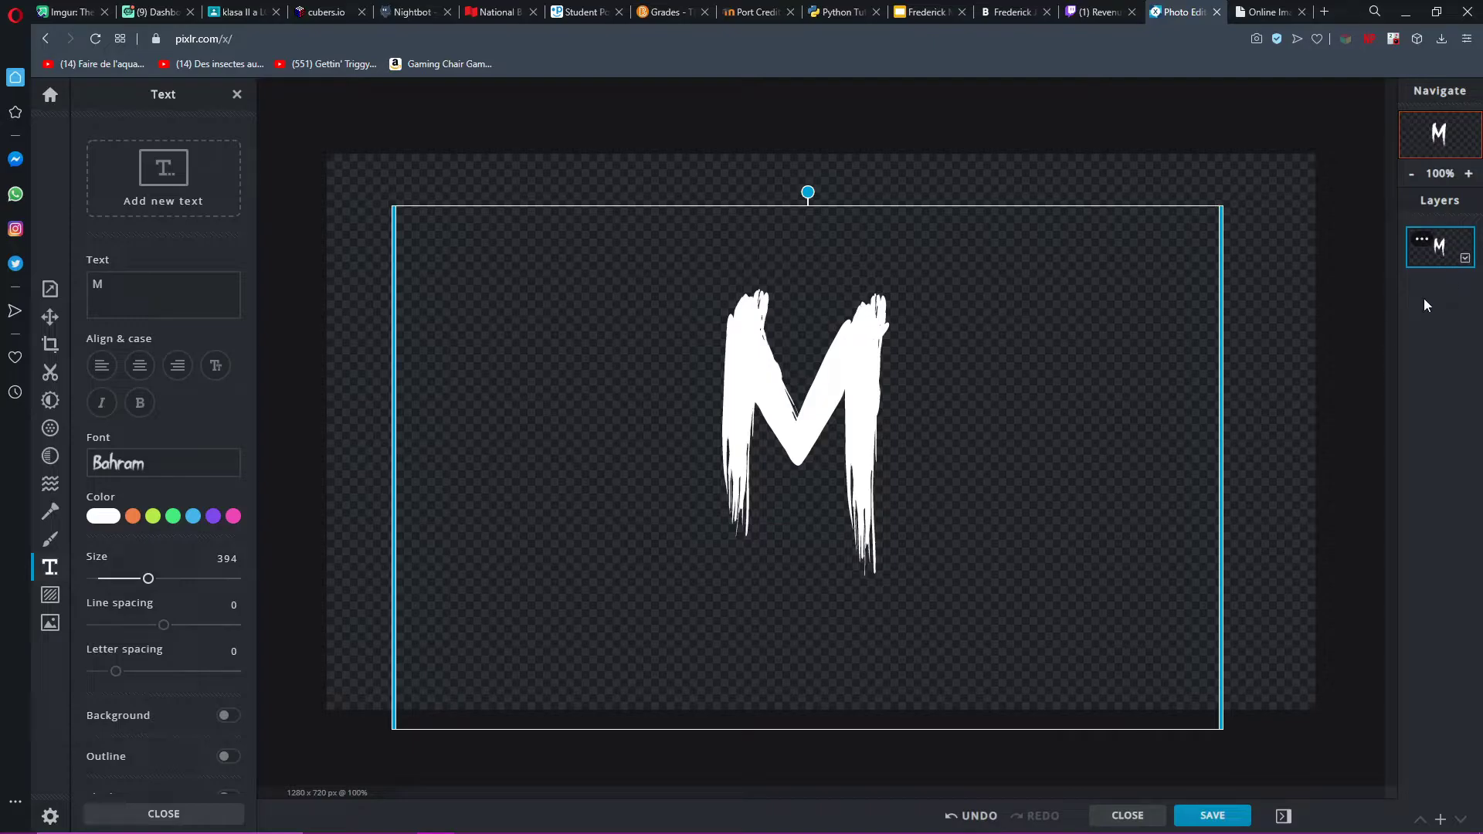
Step: Nudge the Bahram M text box higher and slightly left on the 1280×720 canvas
click(1454, 309)
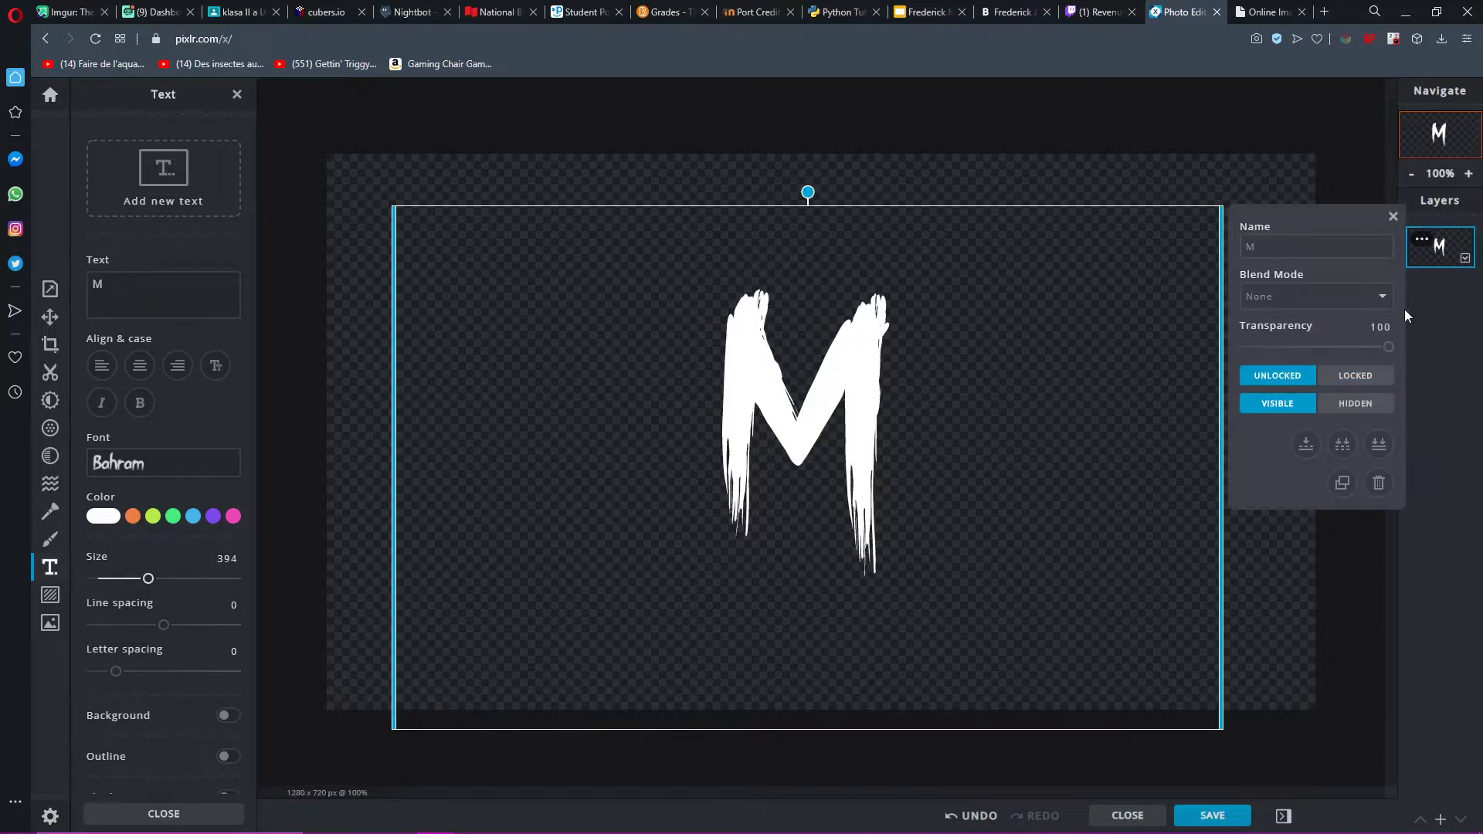
click(1392, 218)
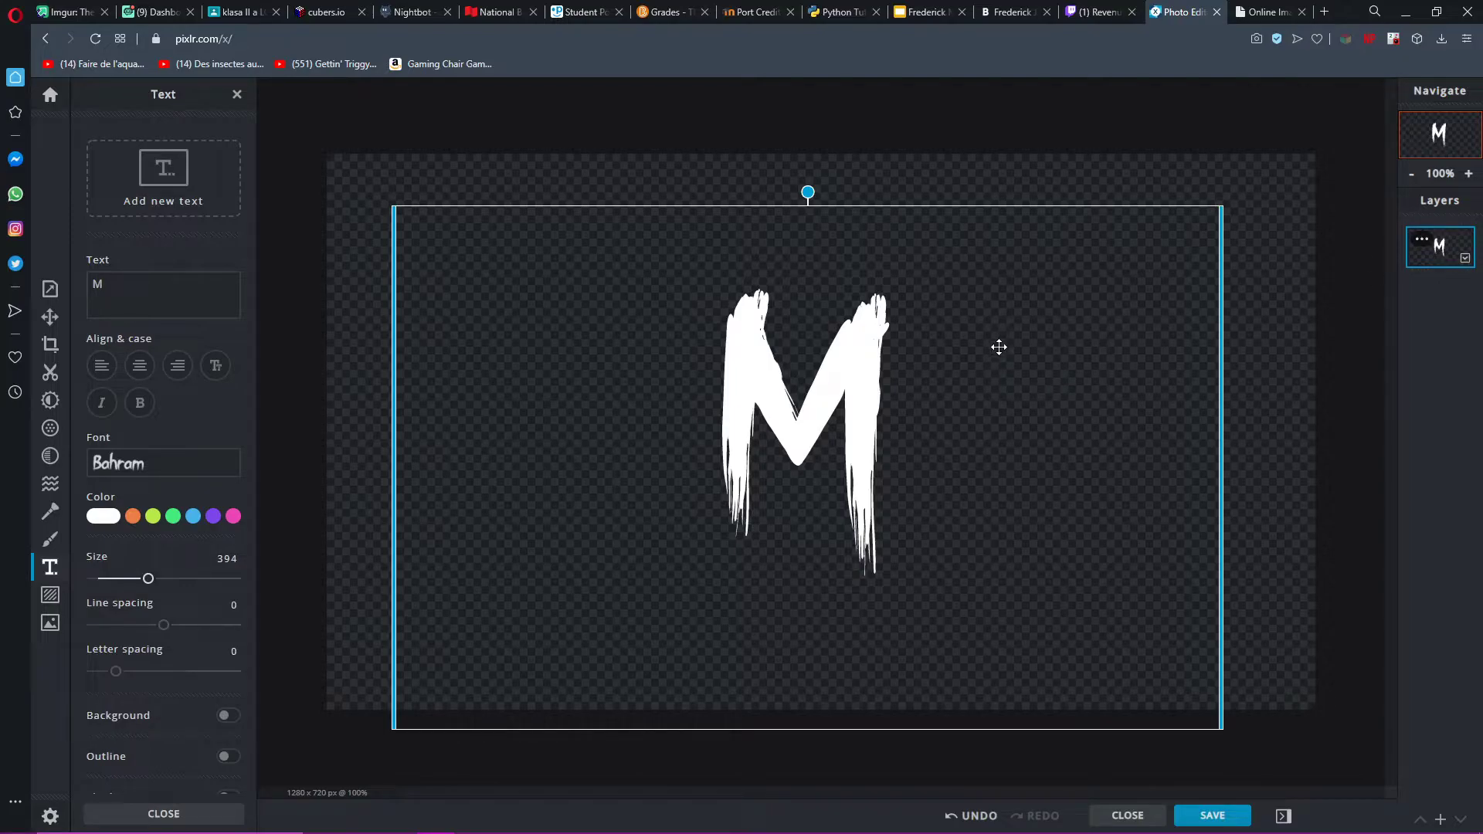
drag(996, 344, 979, 301)
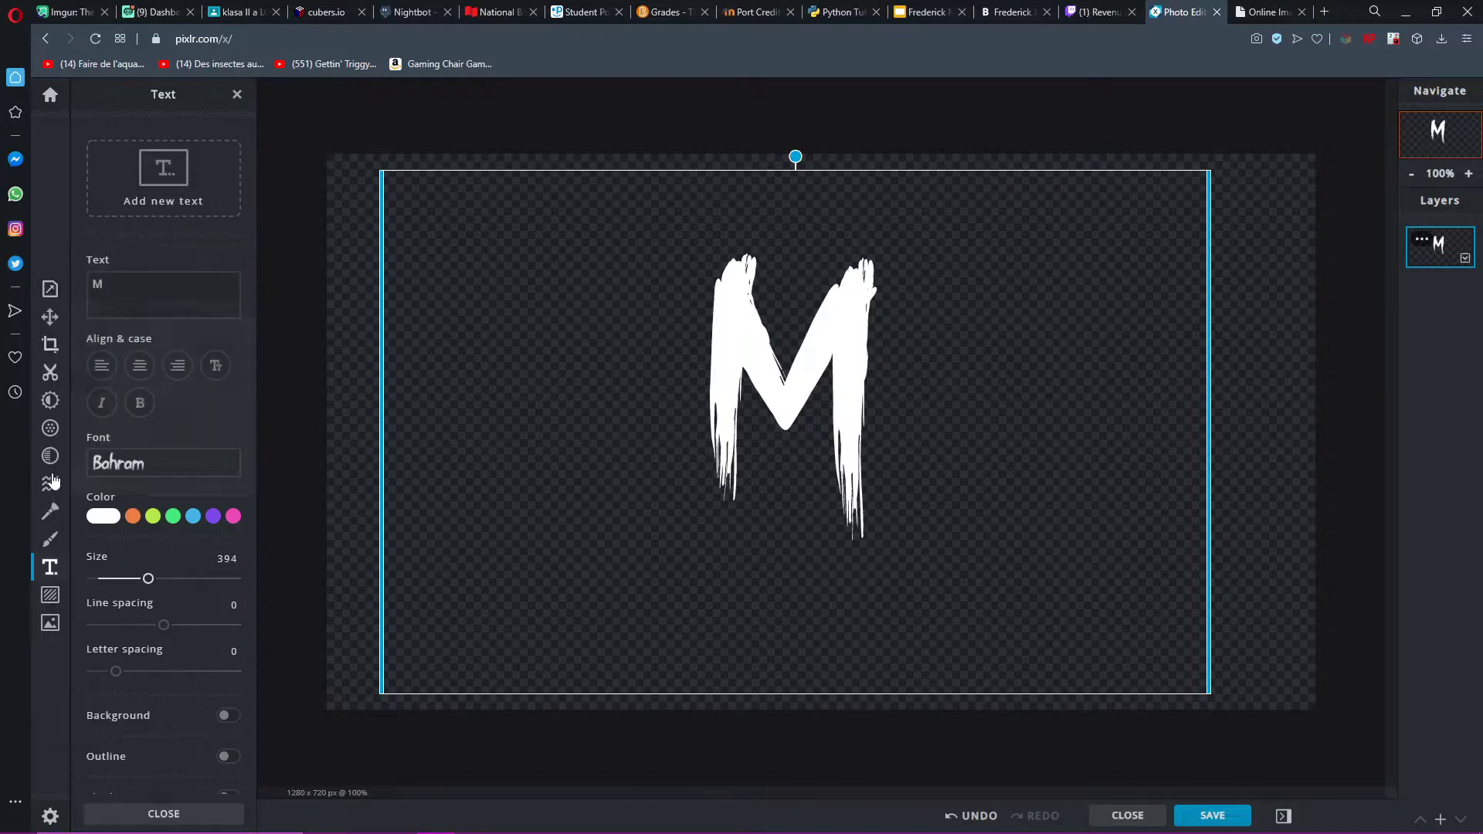
Step: Name the exported file 'maly925' in the Save Image dialog
click(48, 819)
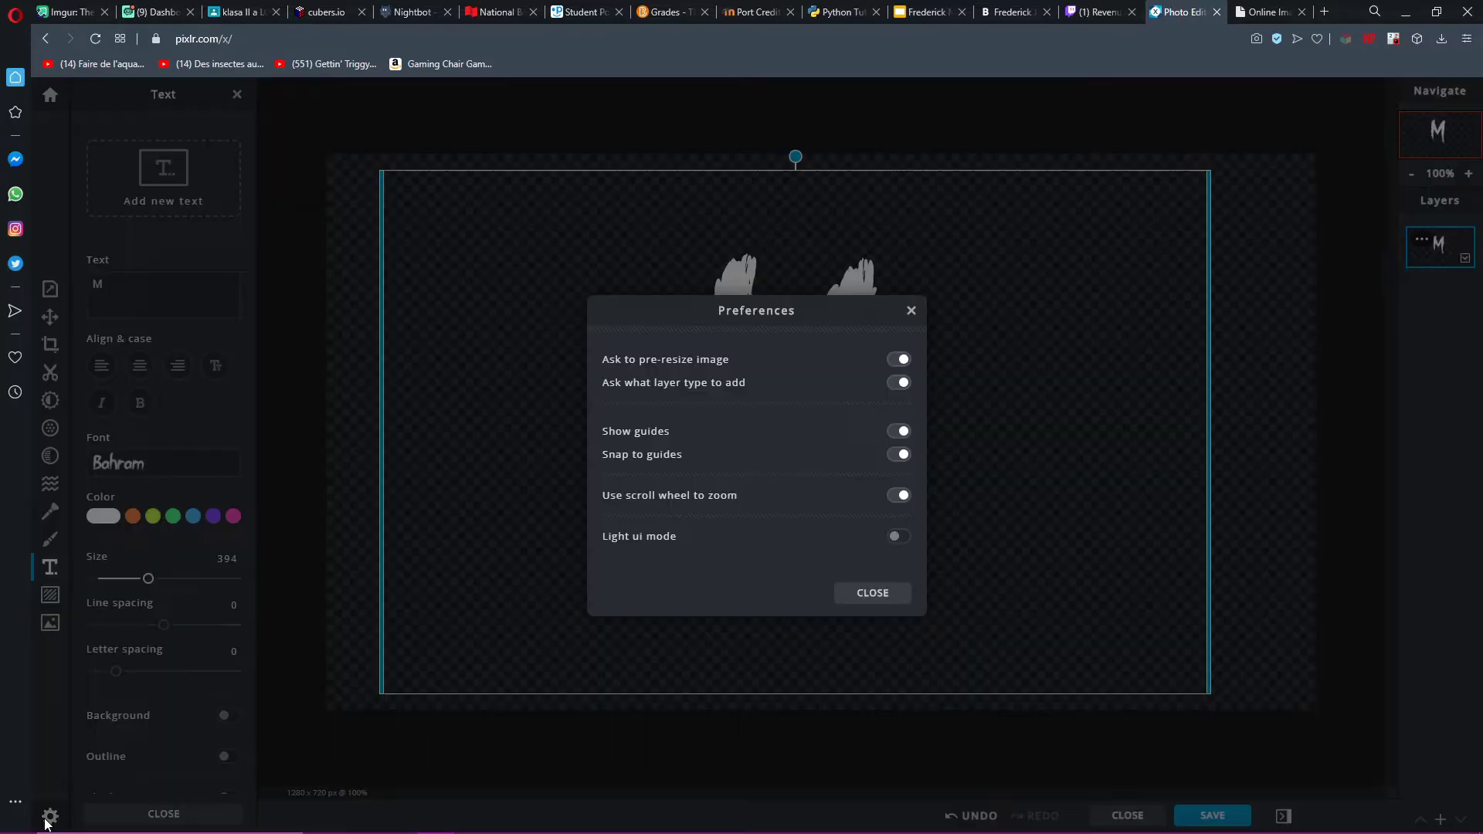
click(838, 600)
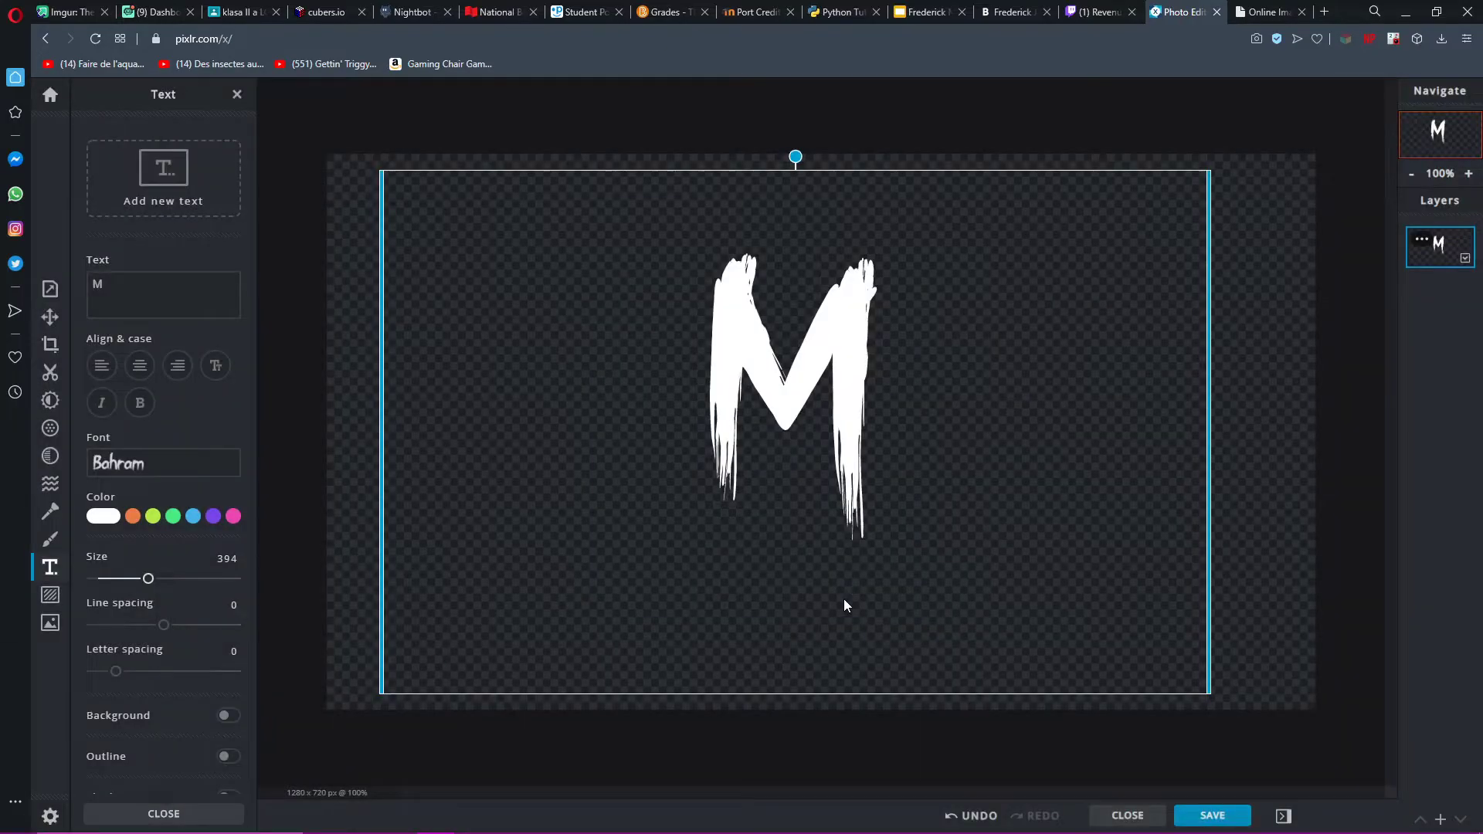
click(1196, 821)
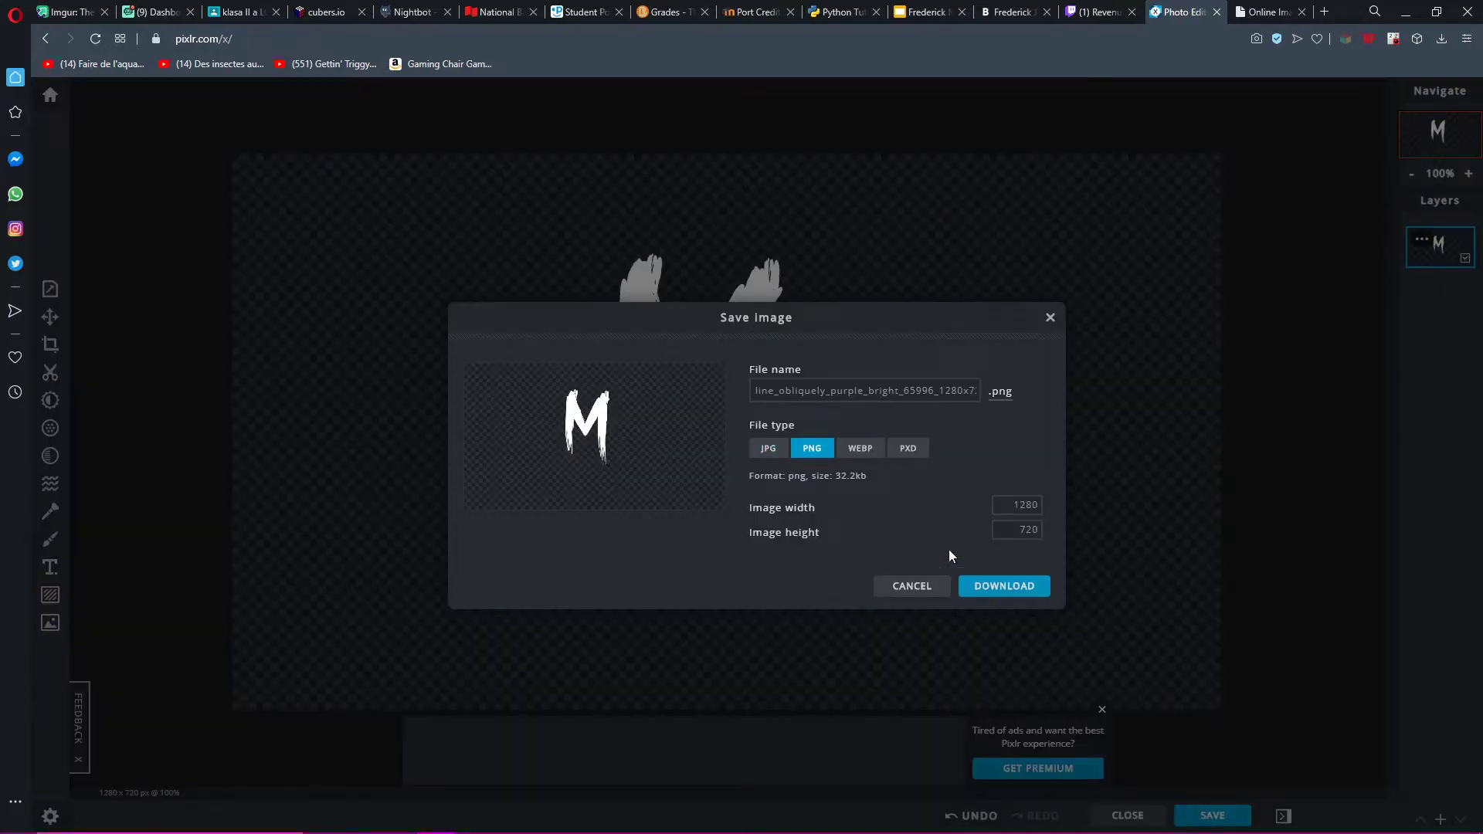
click(831, 390)
key(ctrl+a)
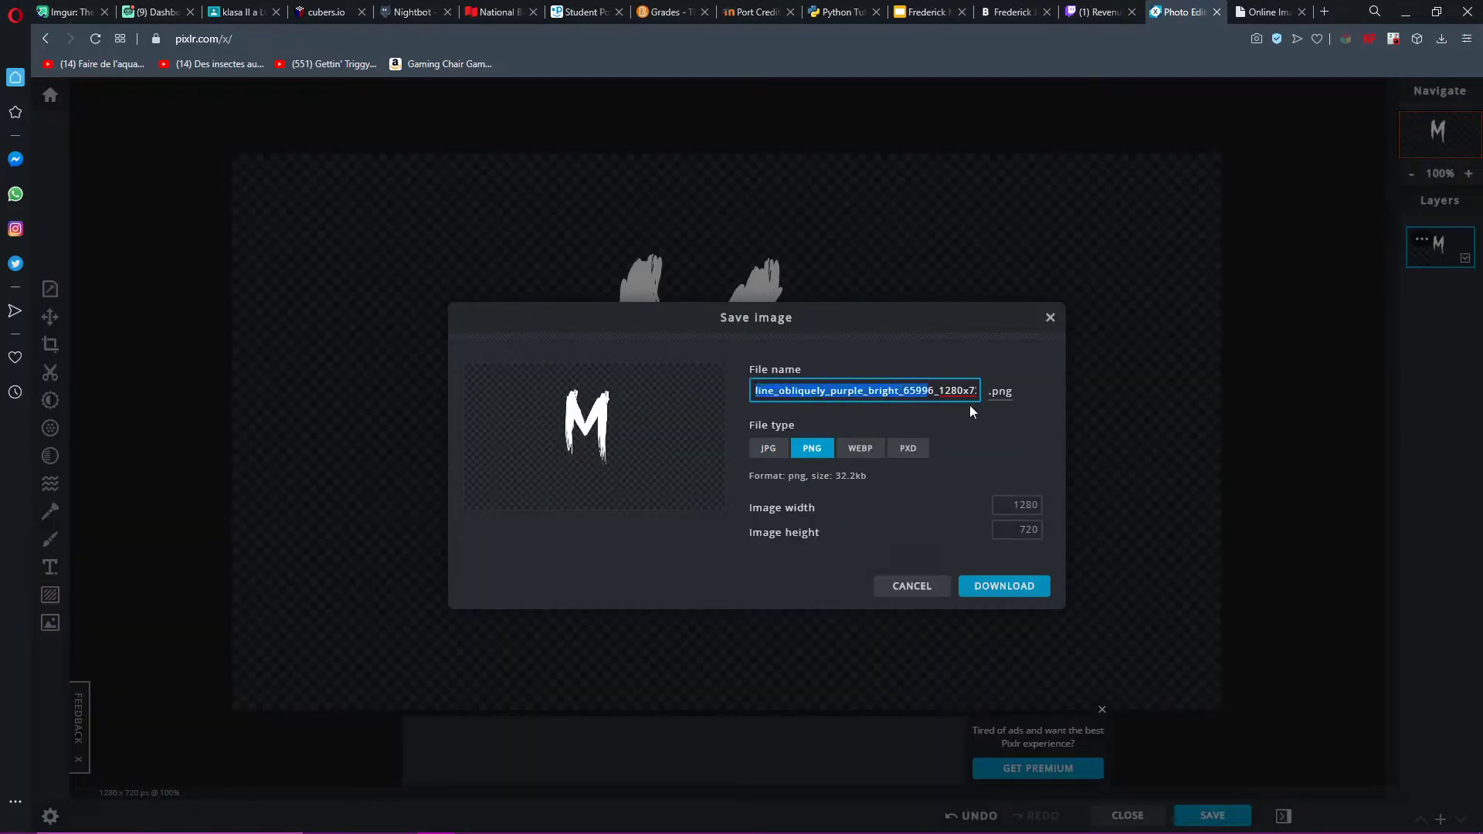
key(BackSpace)
click(794, 400)
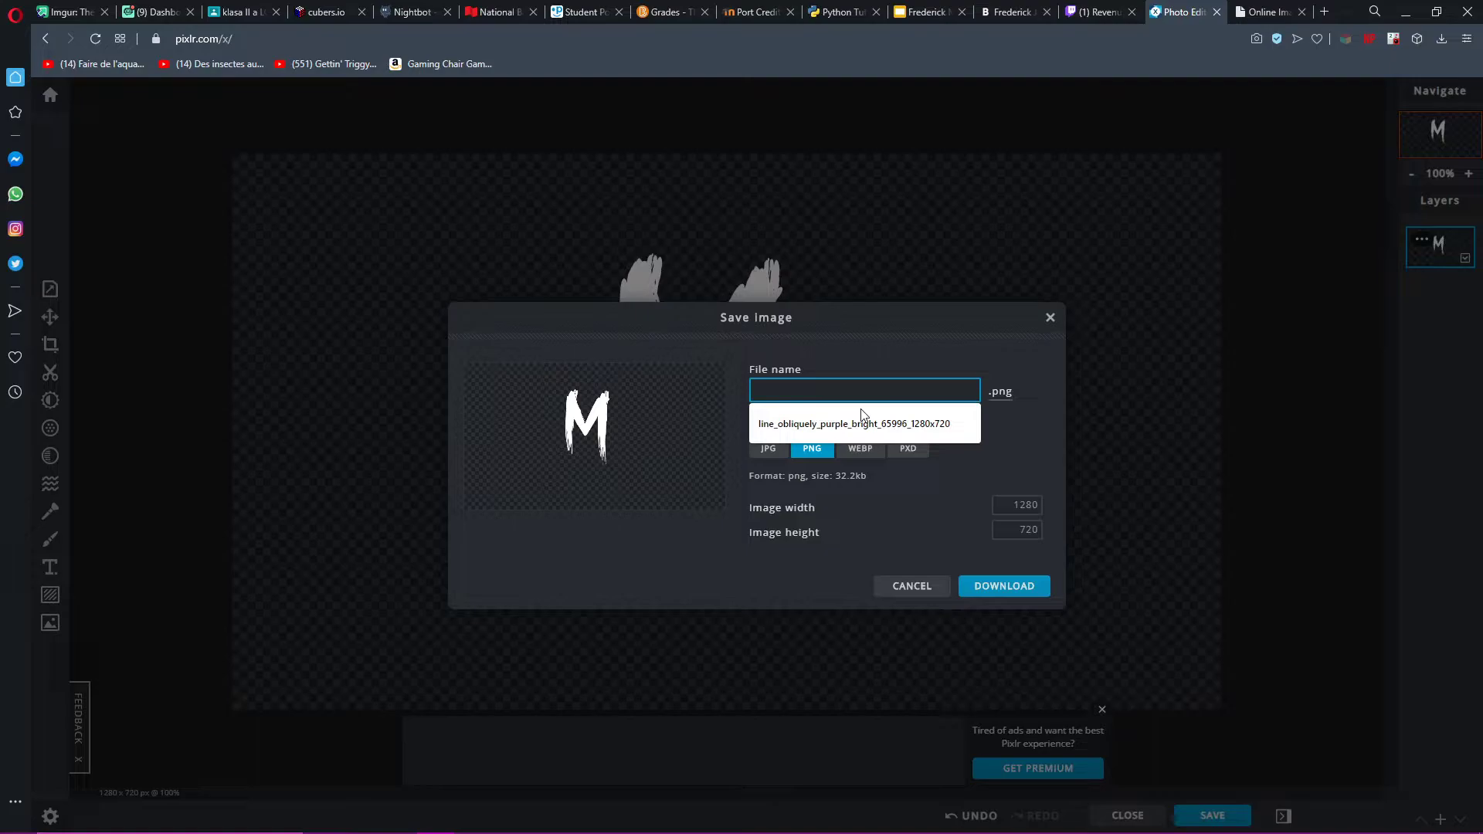
text(maly925)
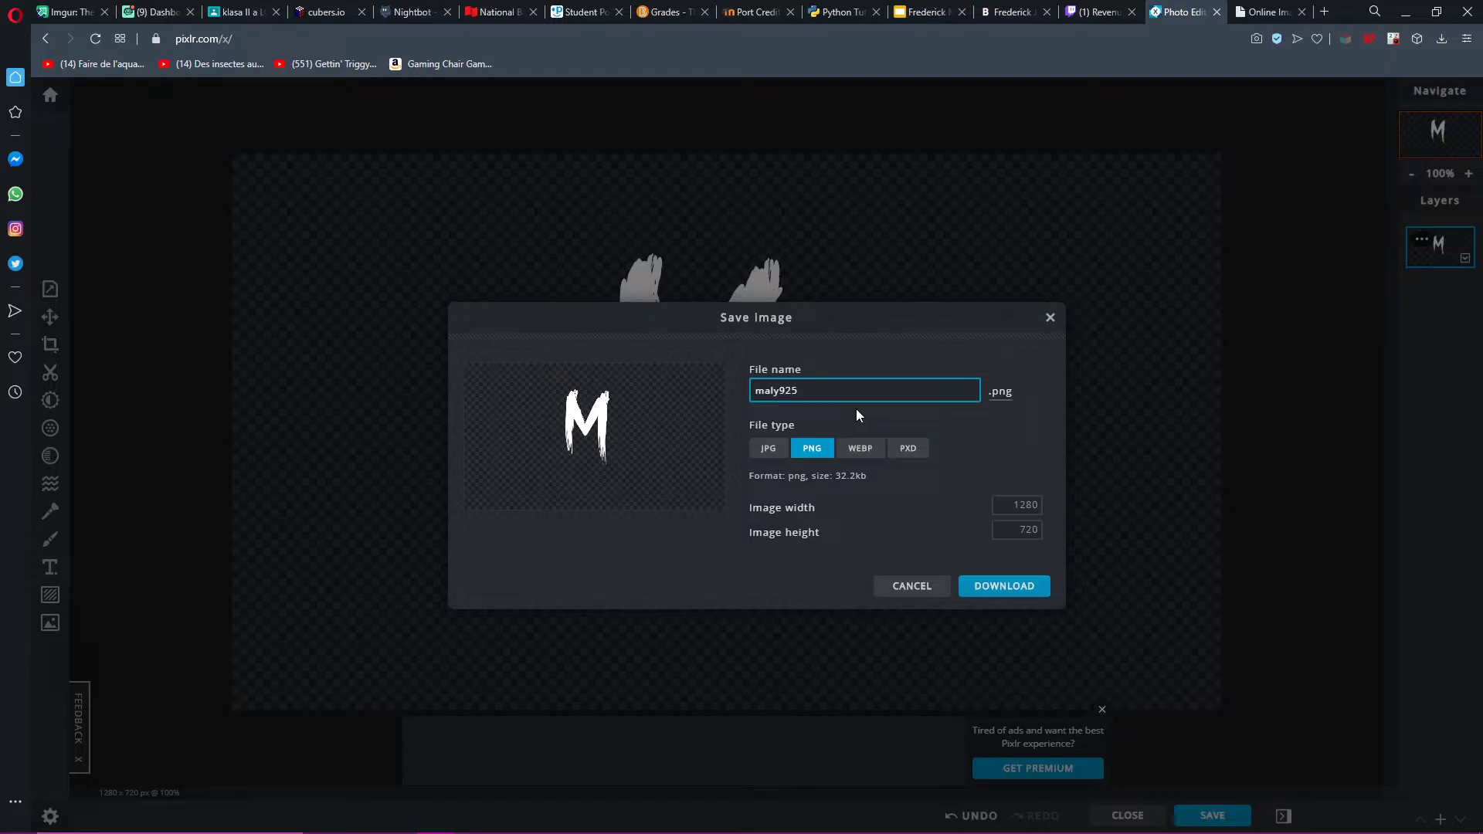
Step: Compare JPG and PNG formats, keeping PNG to preserve transparency
click(766, 451)
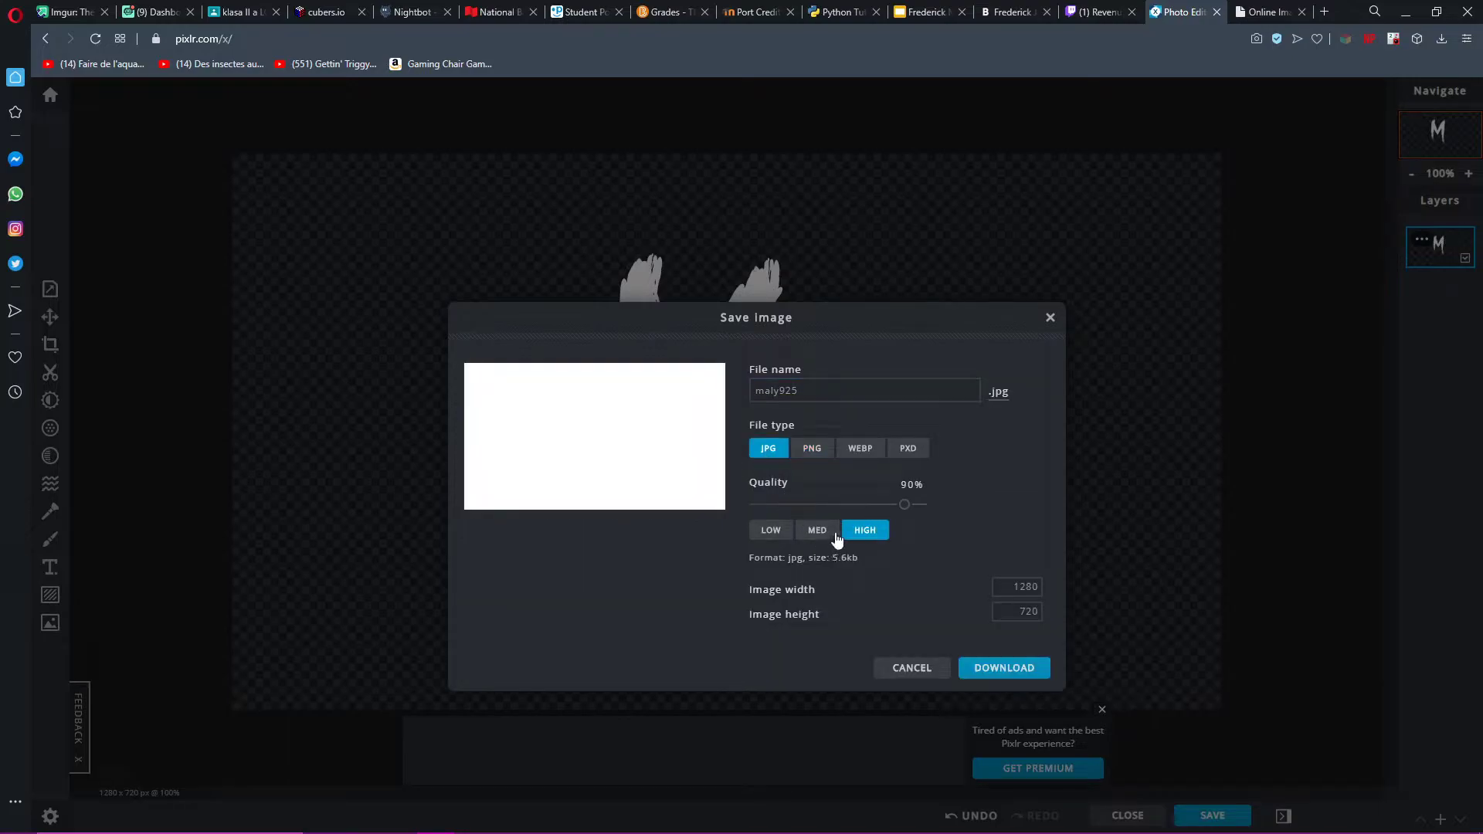
click(810, 448)
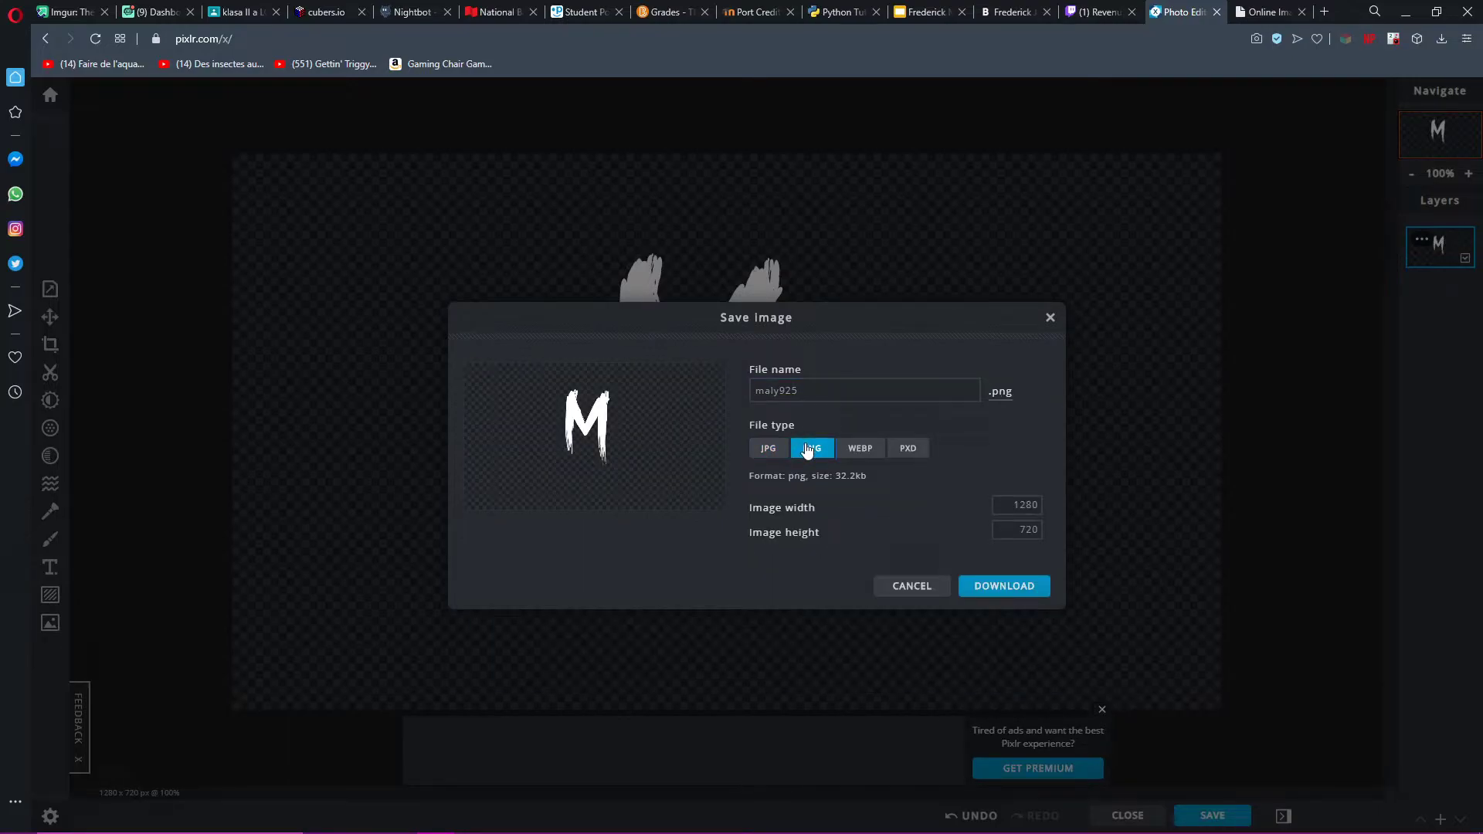
click(774, 453)
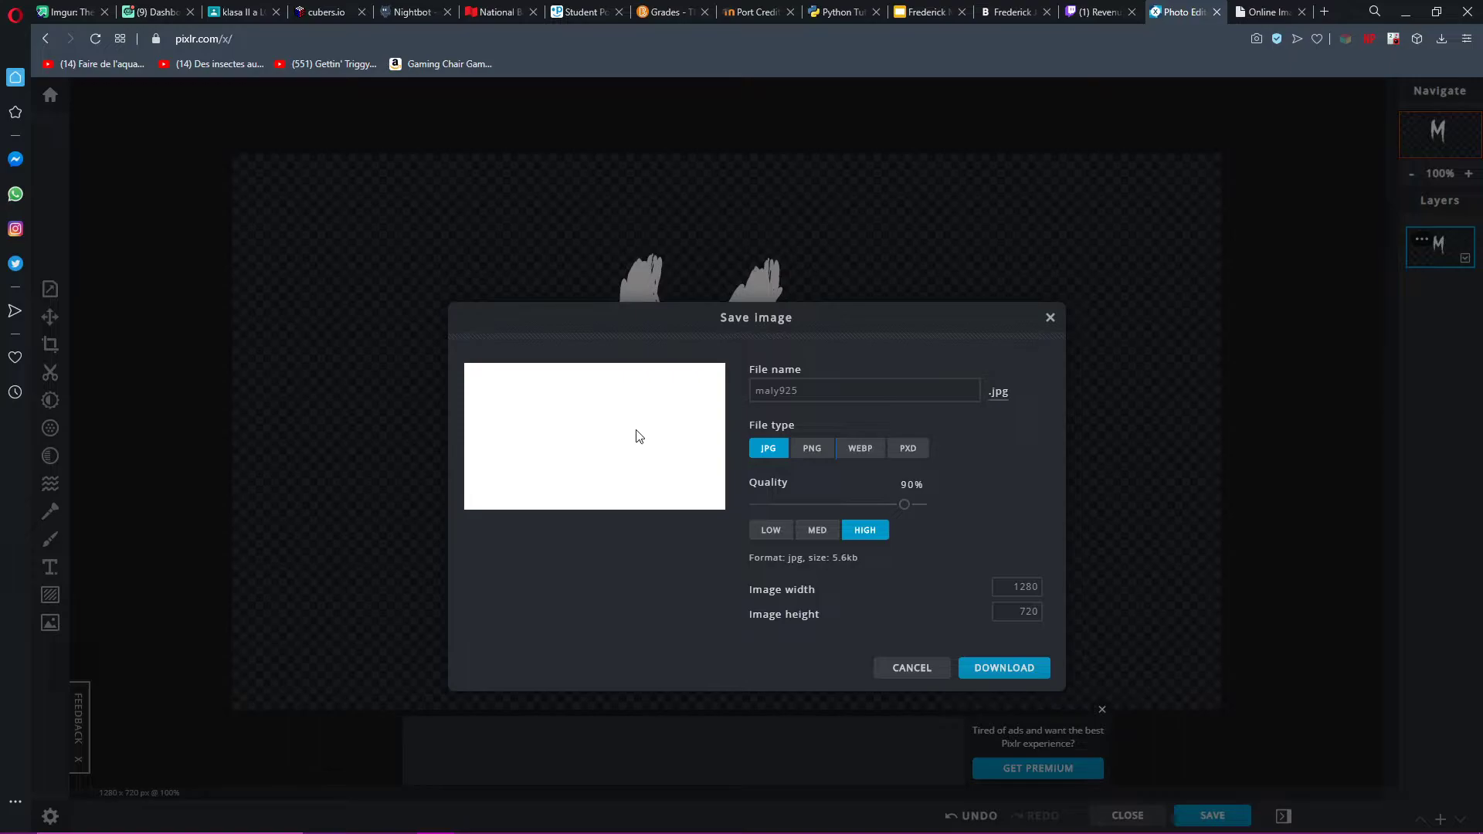
click(812, 450)
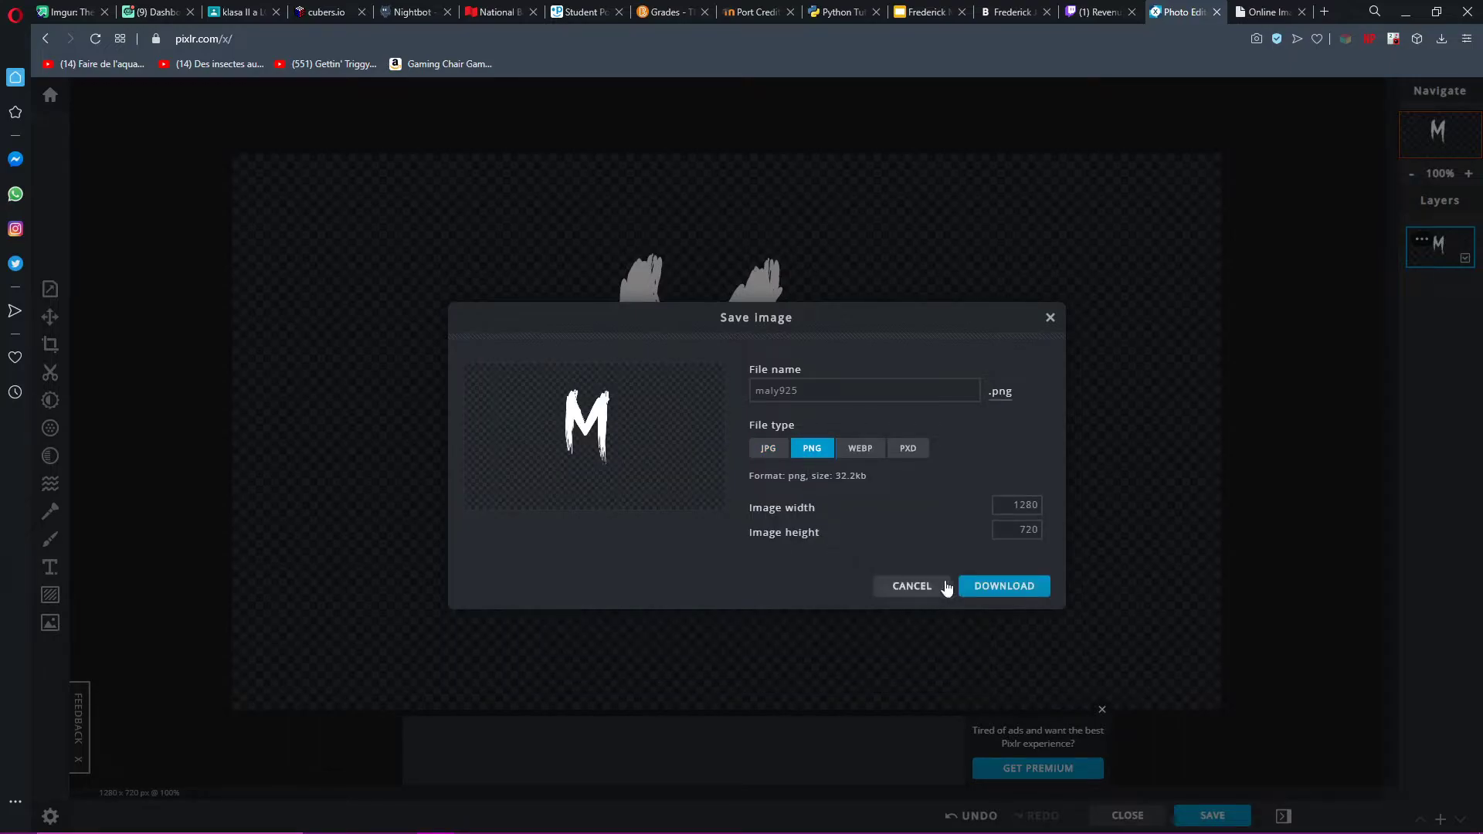
click(1091, 14)
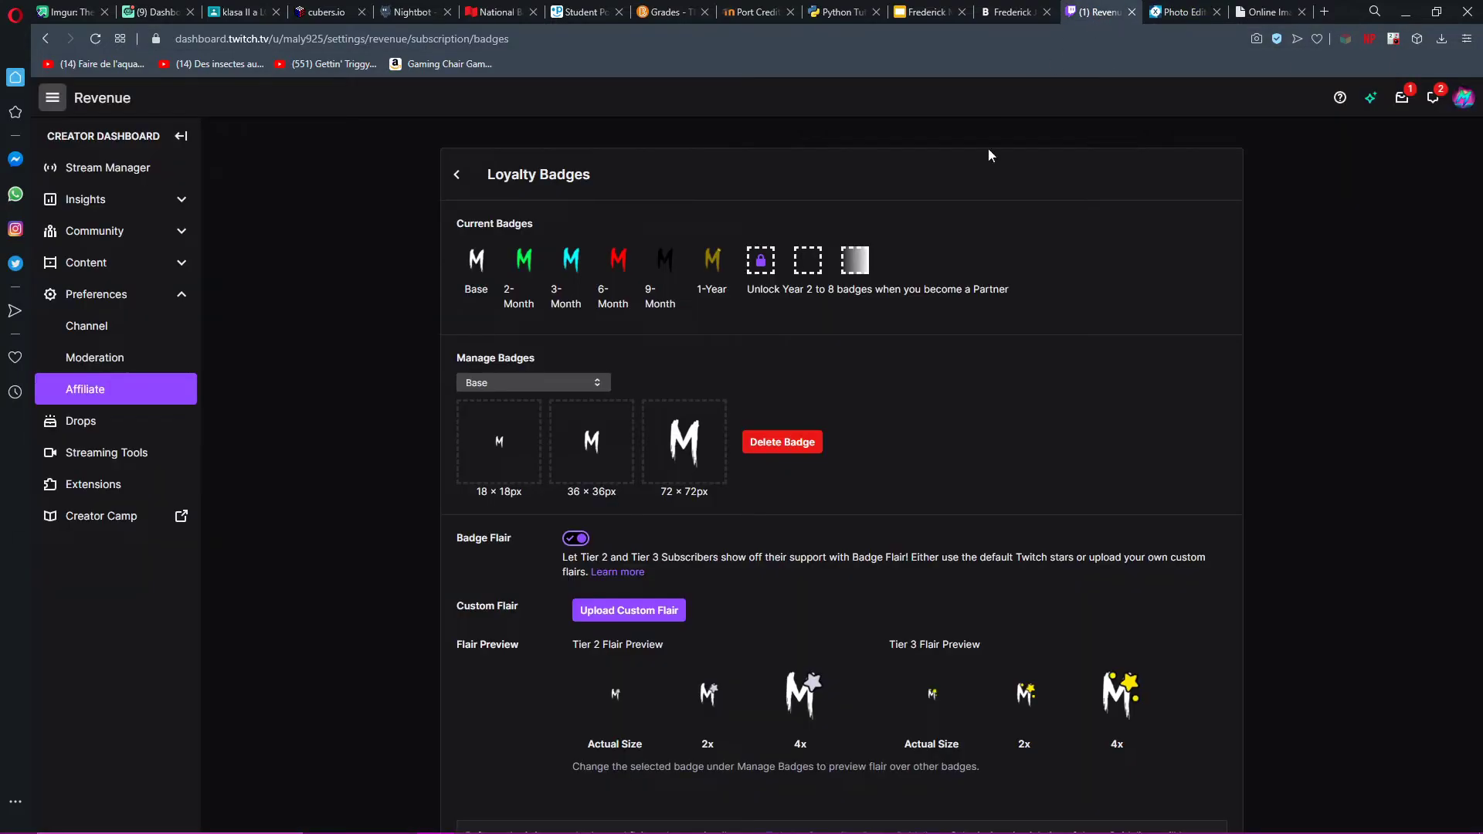
click(1178, 12)
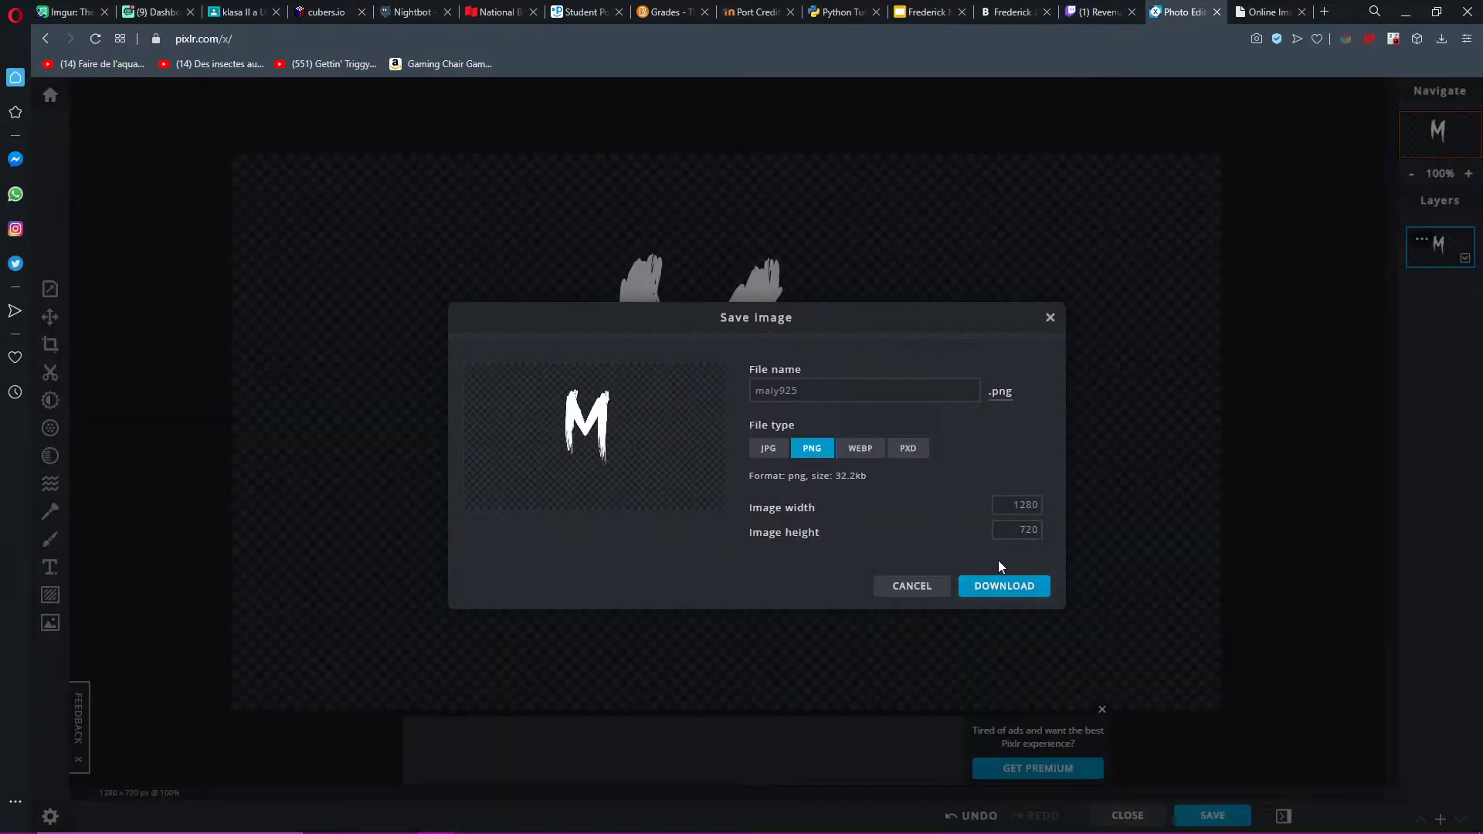
Step: Leave the size at 1280×720 and download the image as a PNG
click(1012, 503)
drag(1006, 499, 1017, 505)
key(Tab)
click(929, 498)
click(991, 586)
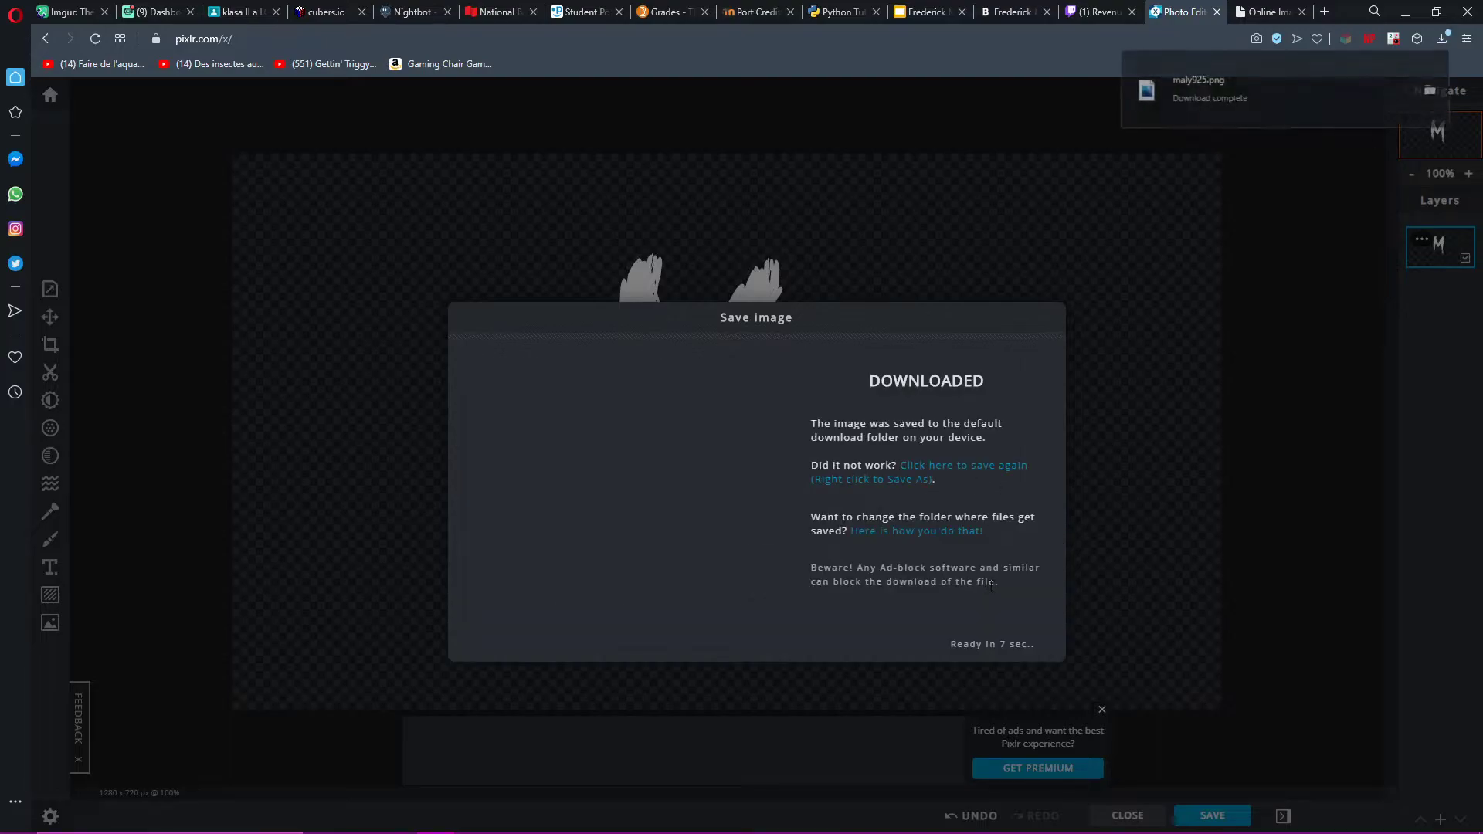
Step: Preview maly925.png from the Downloads folder, then switch to the ResizeImage.net tab
click(1428, 90)
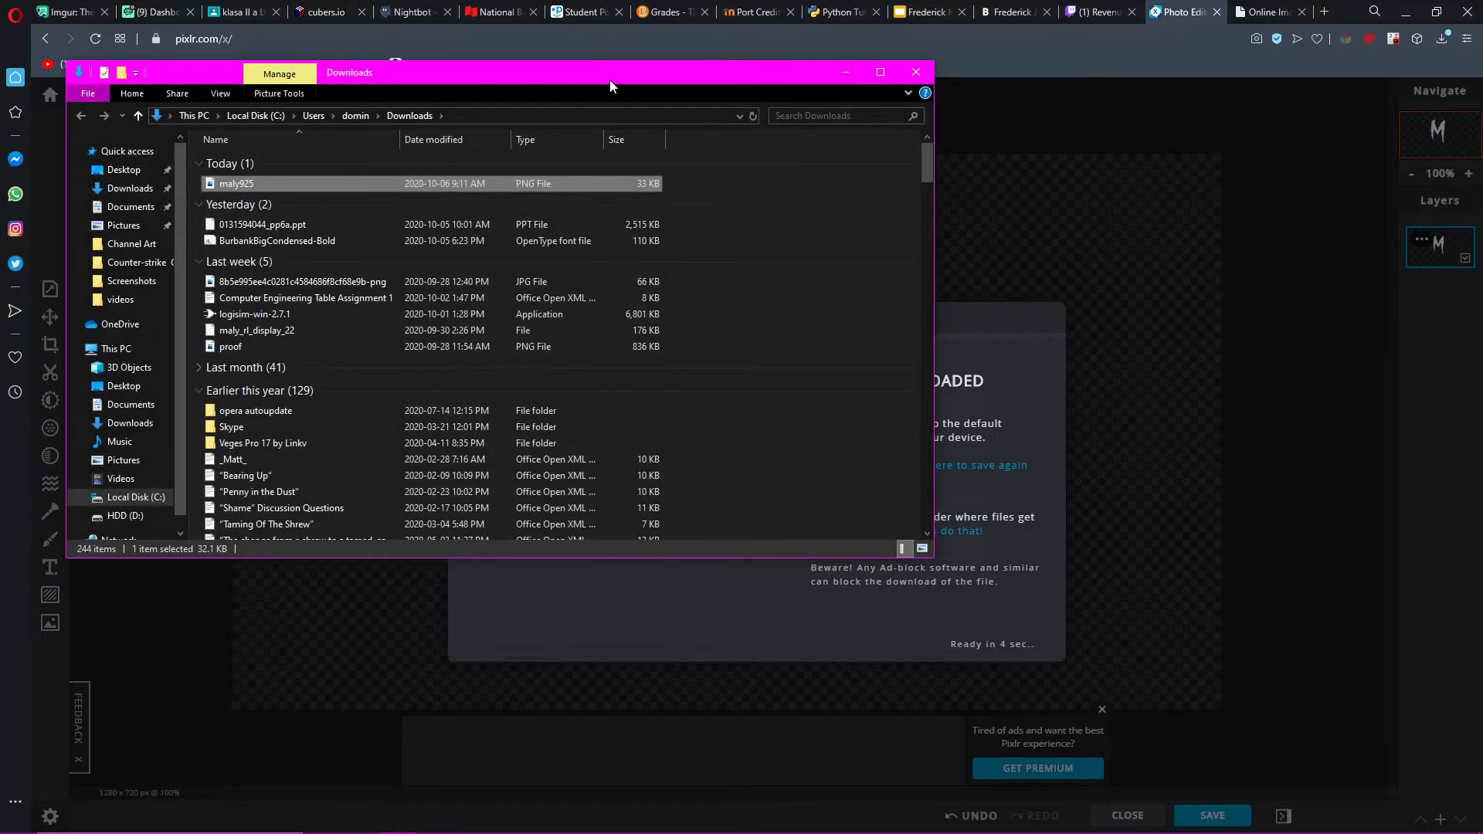
drag(610, 85, 801, 157)
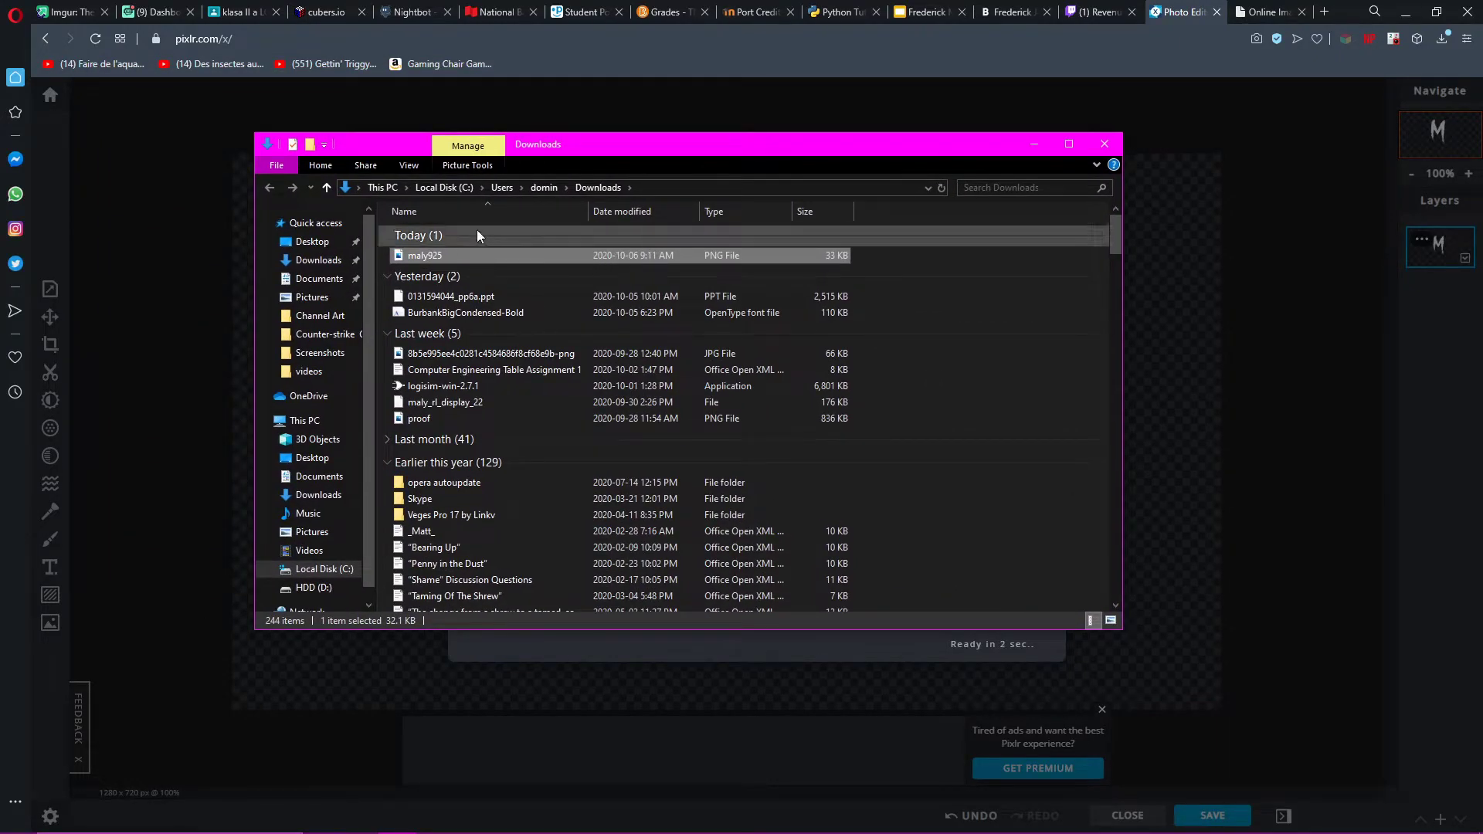
double_click(546, 255)
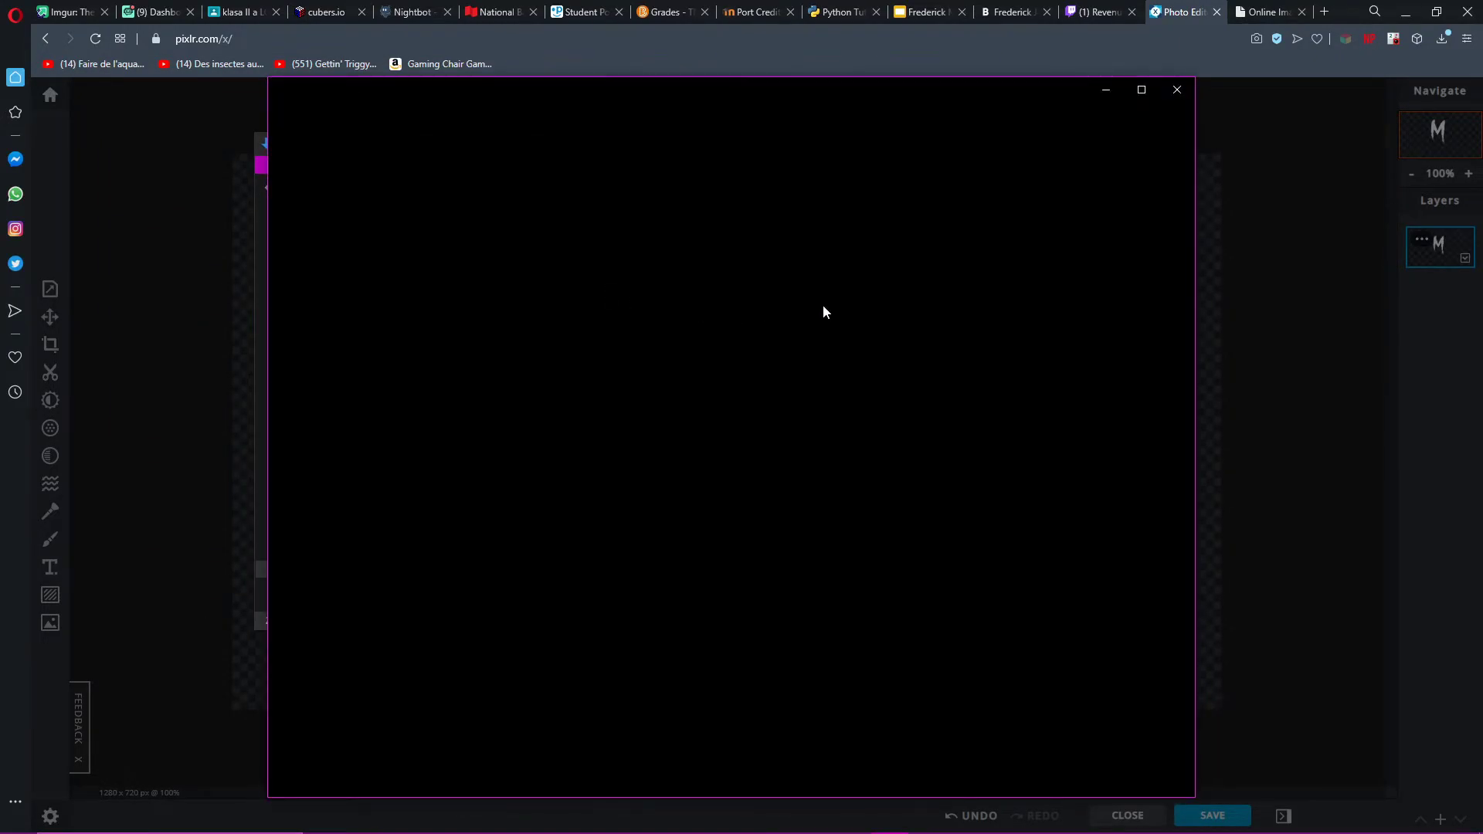
click(1166, 99)
click(1255, 12)
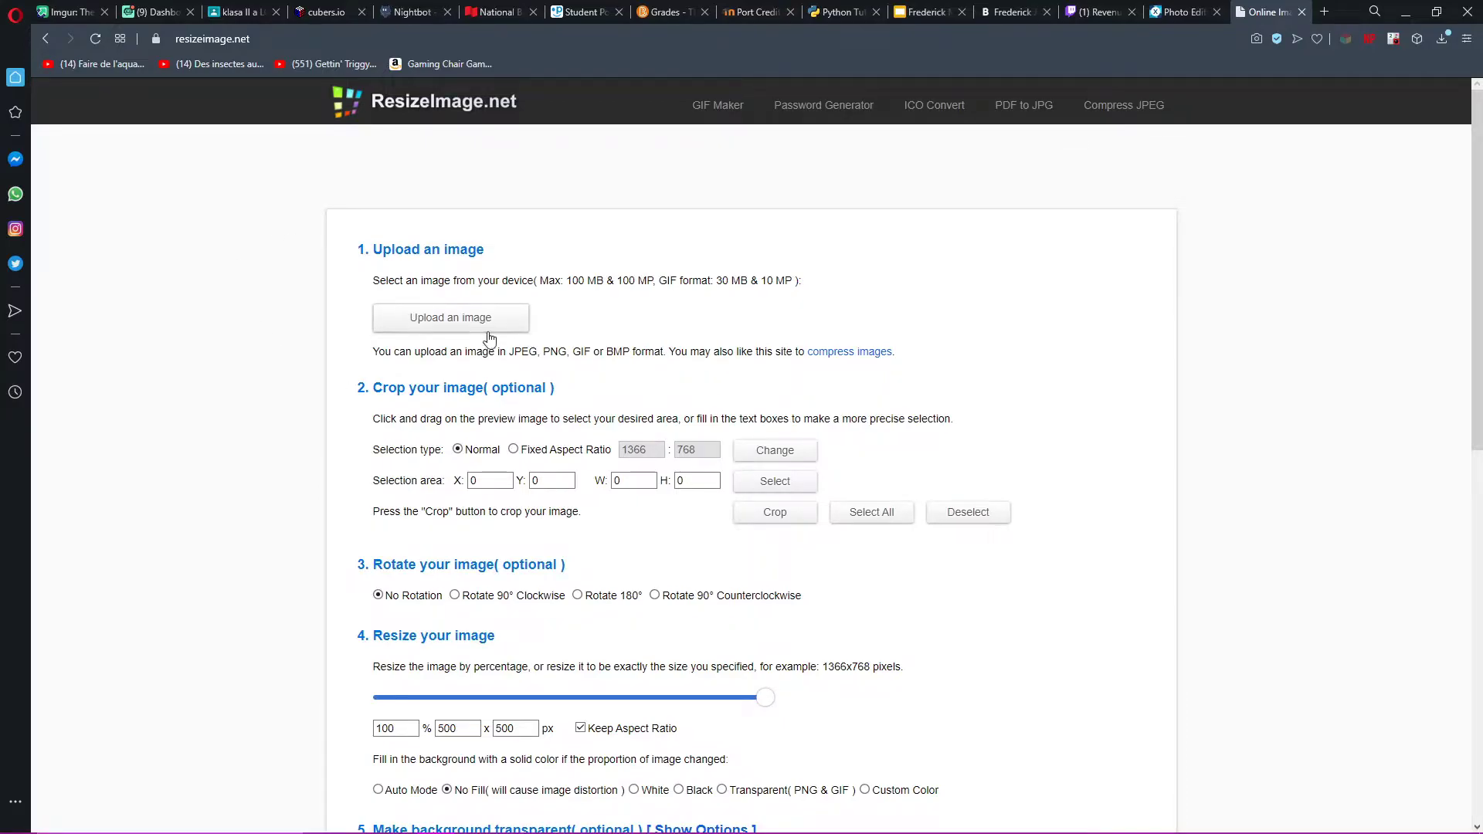
Step: Upload the maly925 image to ResizeImage.net
click(470, 318)
click(651, 179)
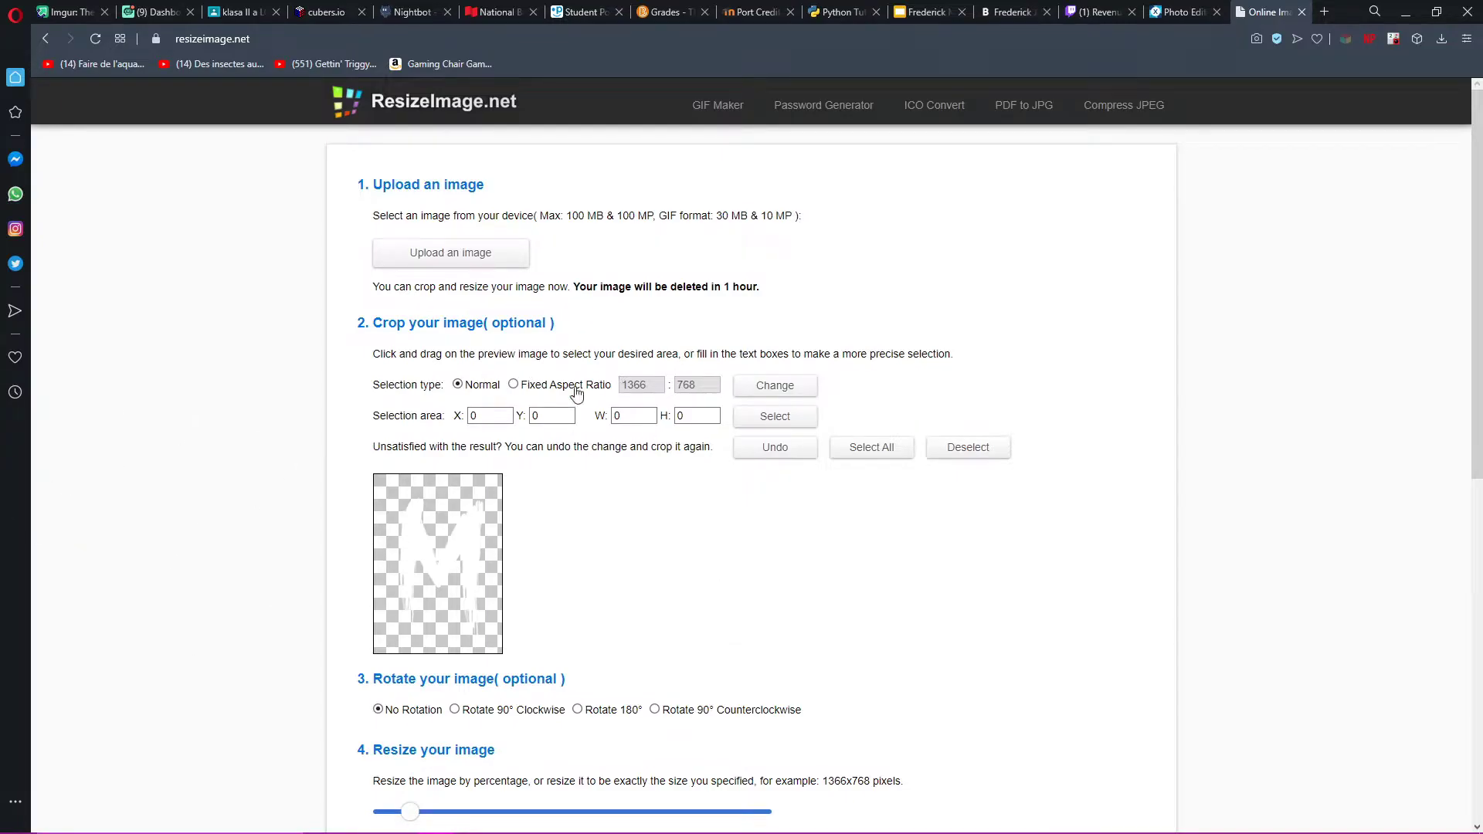
scroll(543, 556, down, 1)
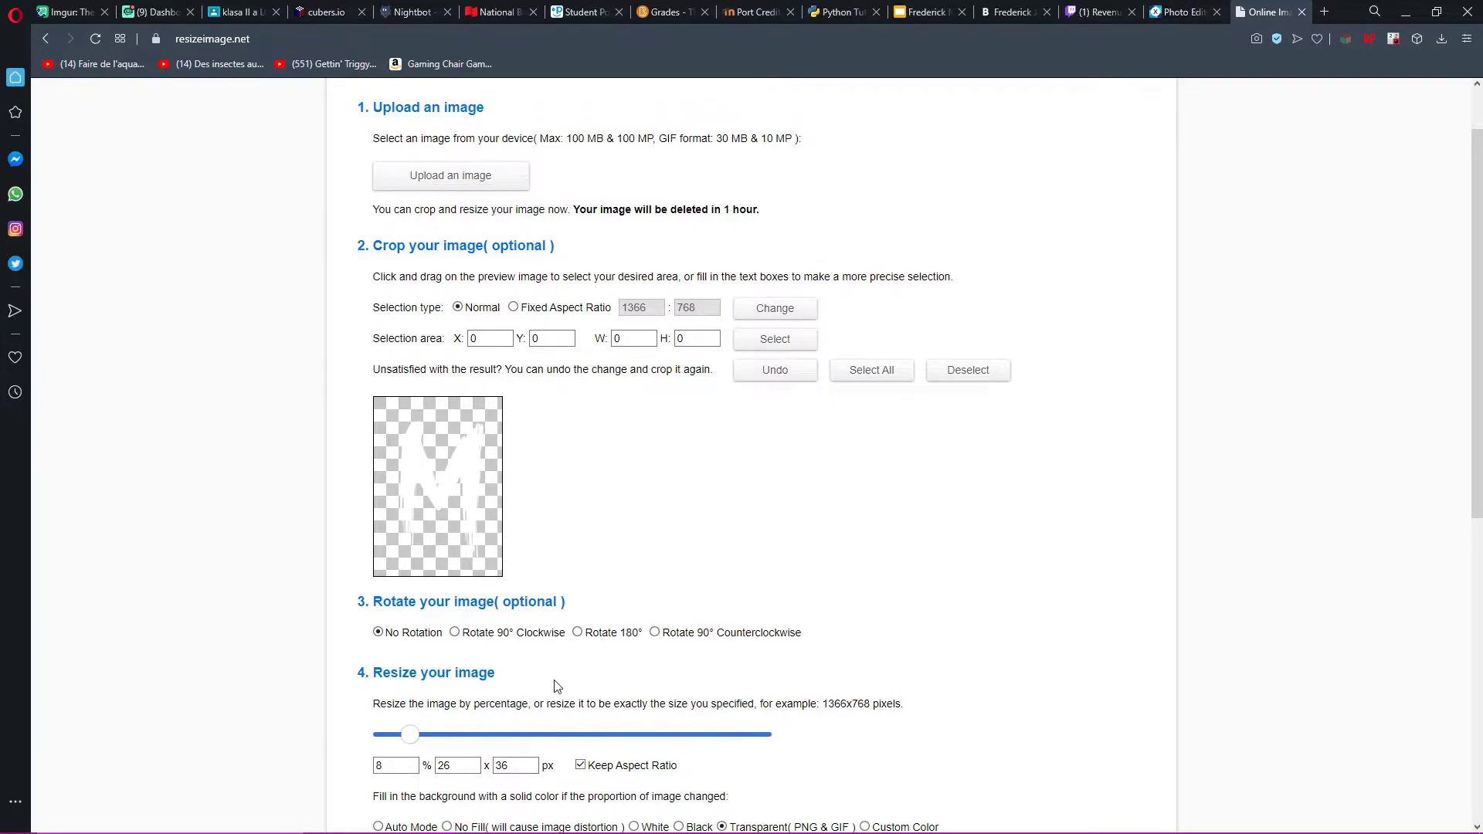
scroll(545, 633, up, 1)
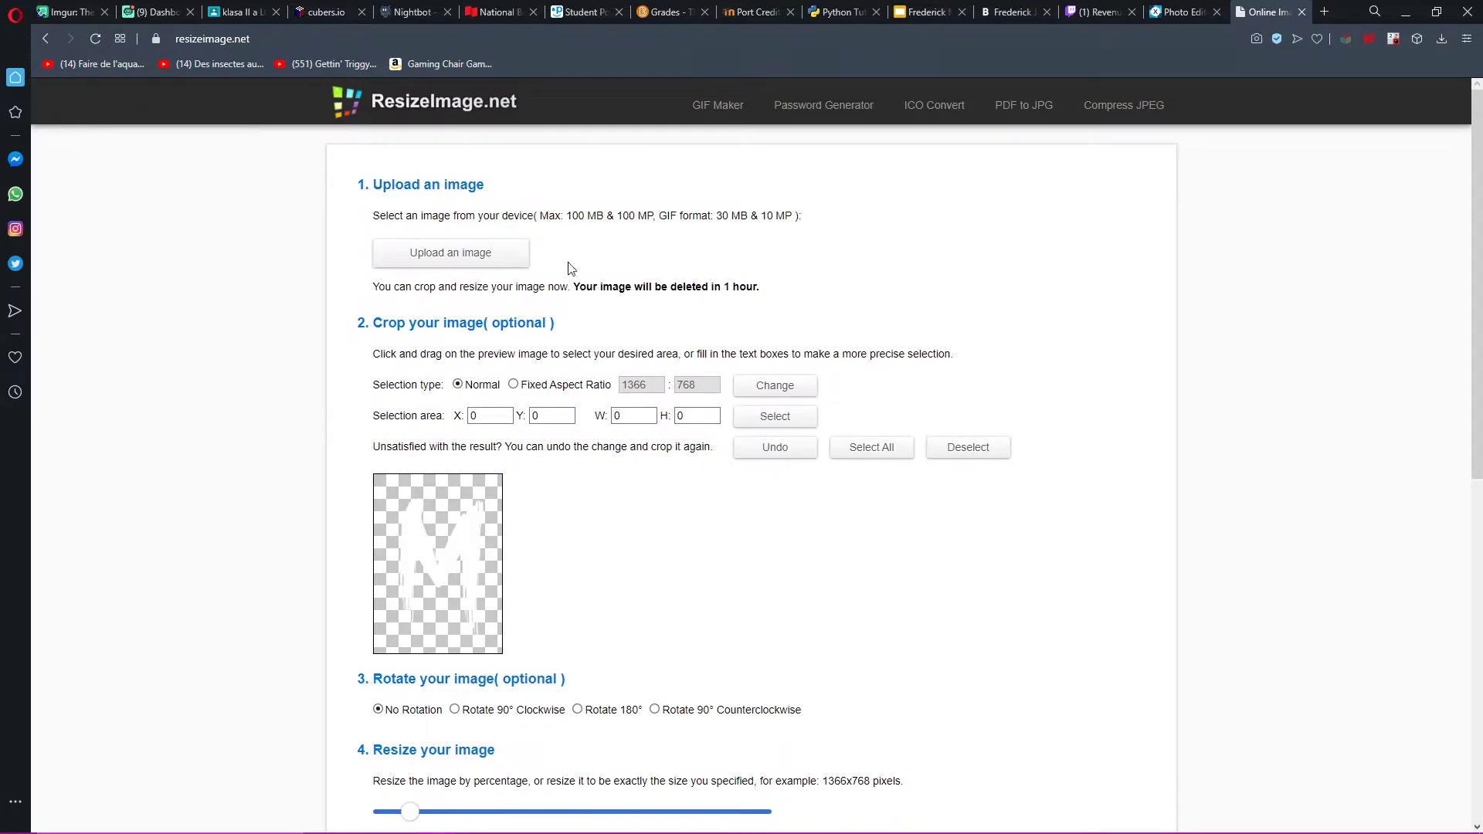
Step: Replace it with the 1-Month Sub Emote file, viewing all files in Downloads
click(465, 267)
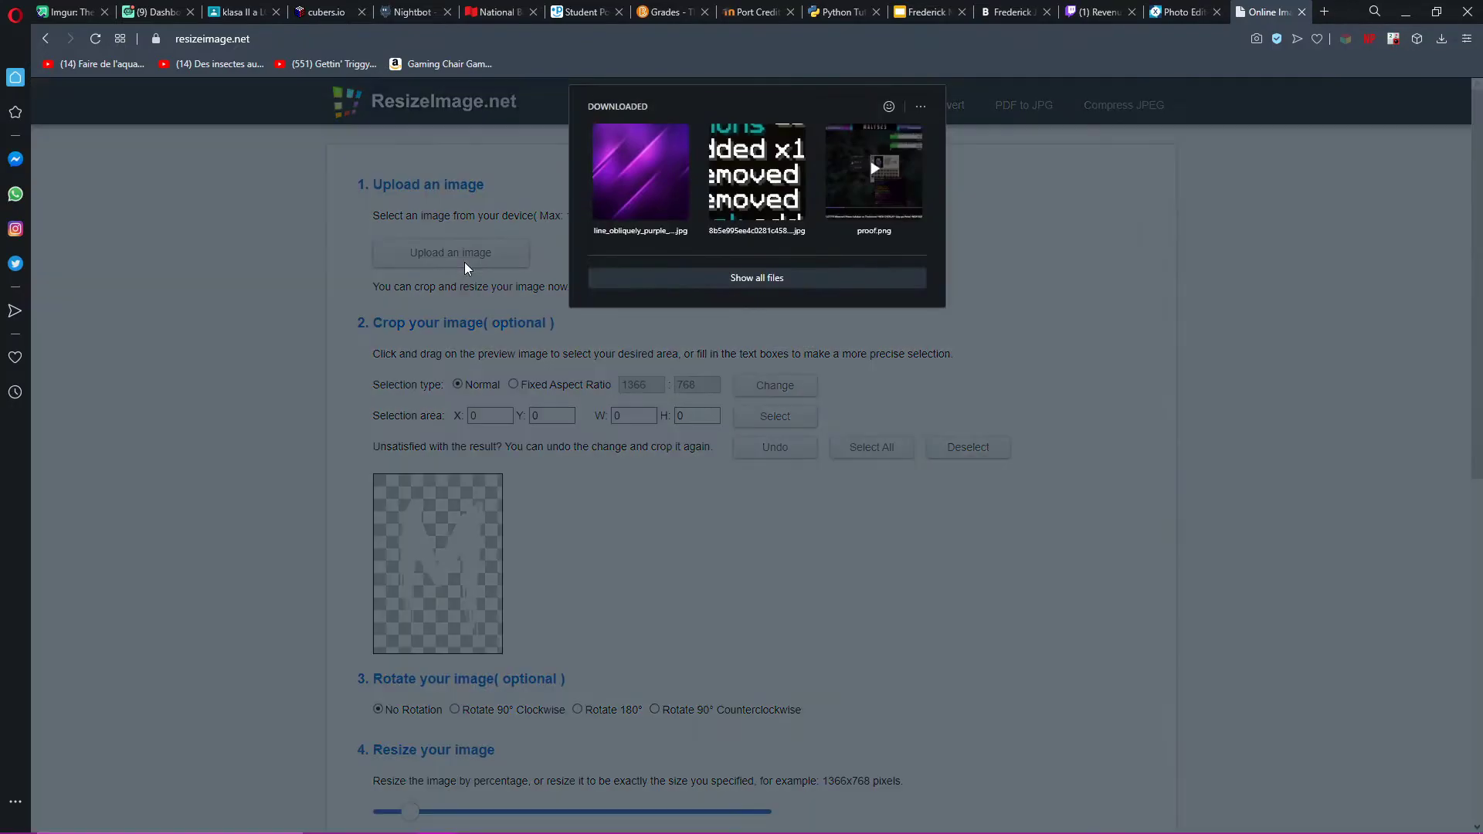
click(701, 275)
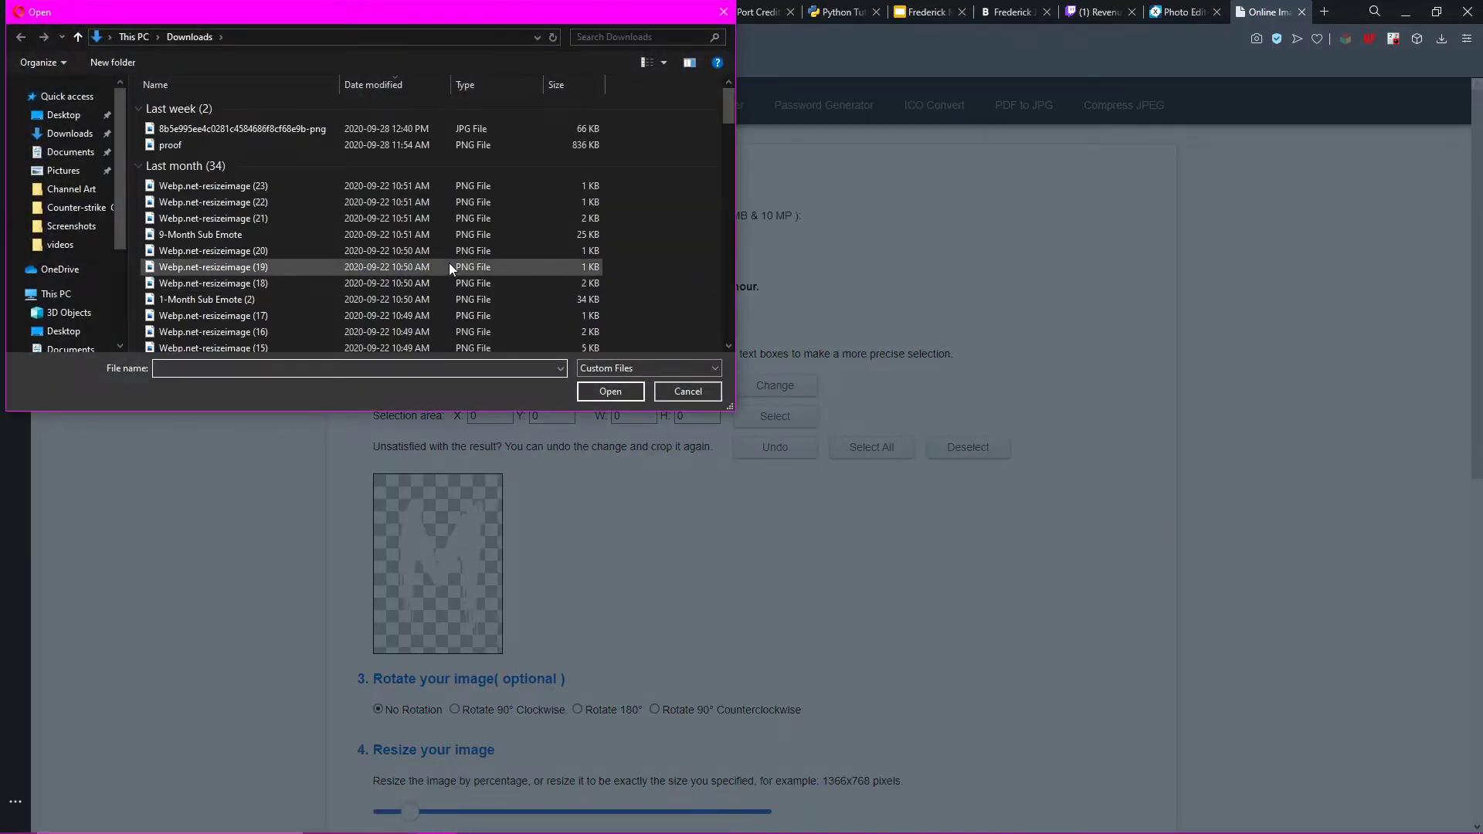
scroll(433, 219, down, 10)
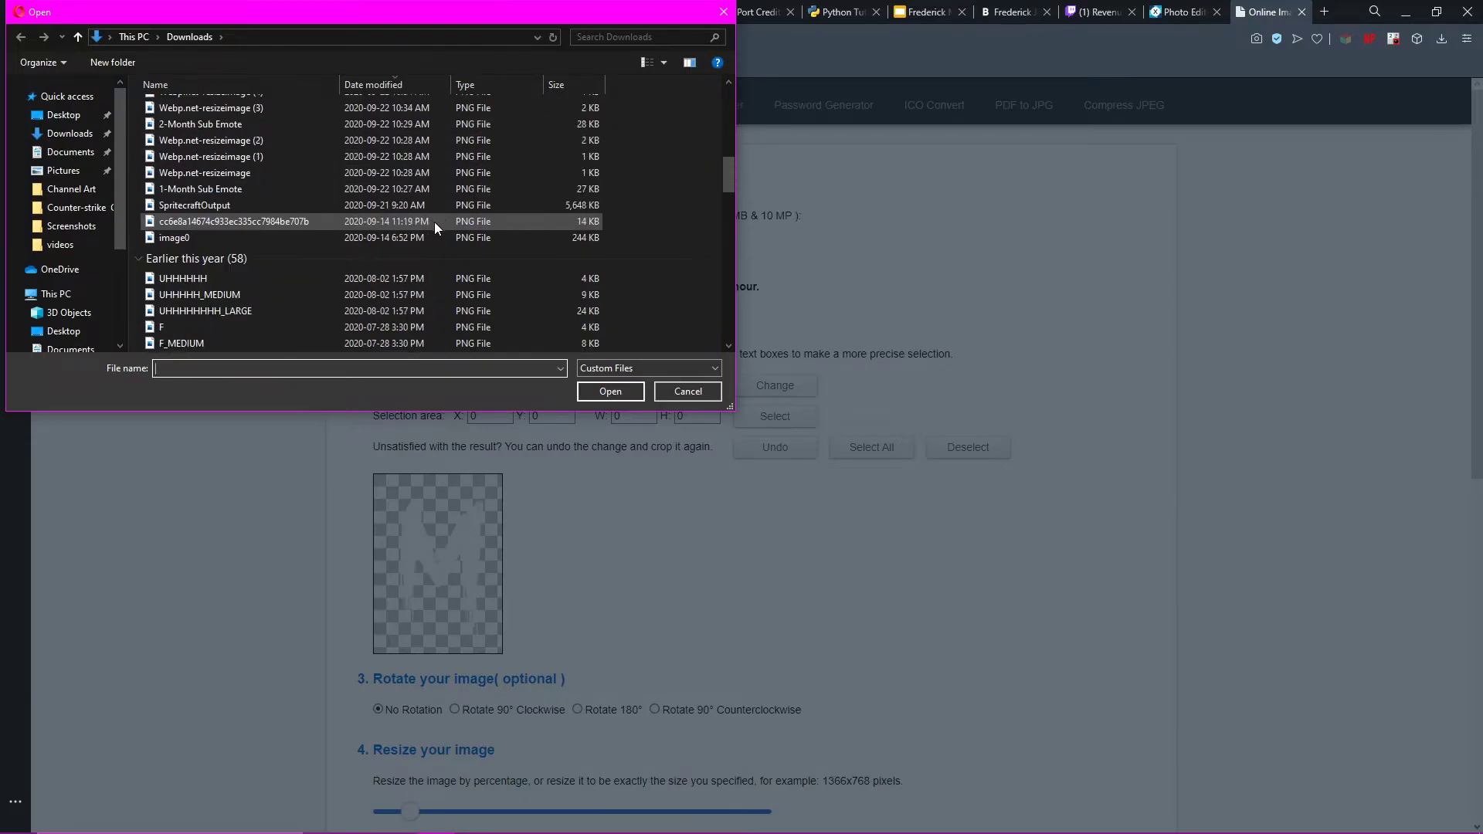
click(402, 189)
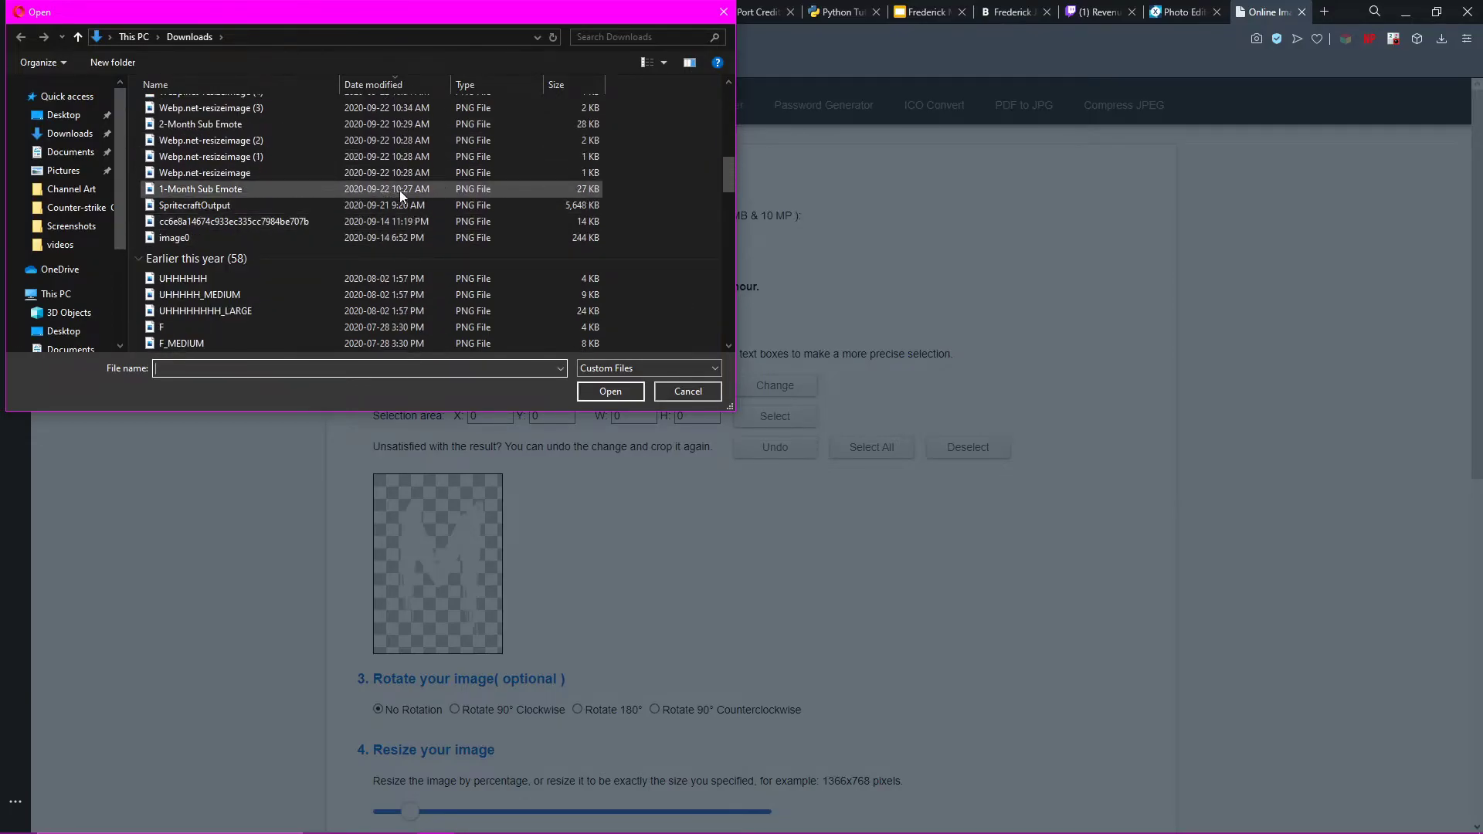
click(582, 394)
scroll(532, 399, down, 2)
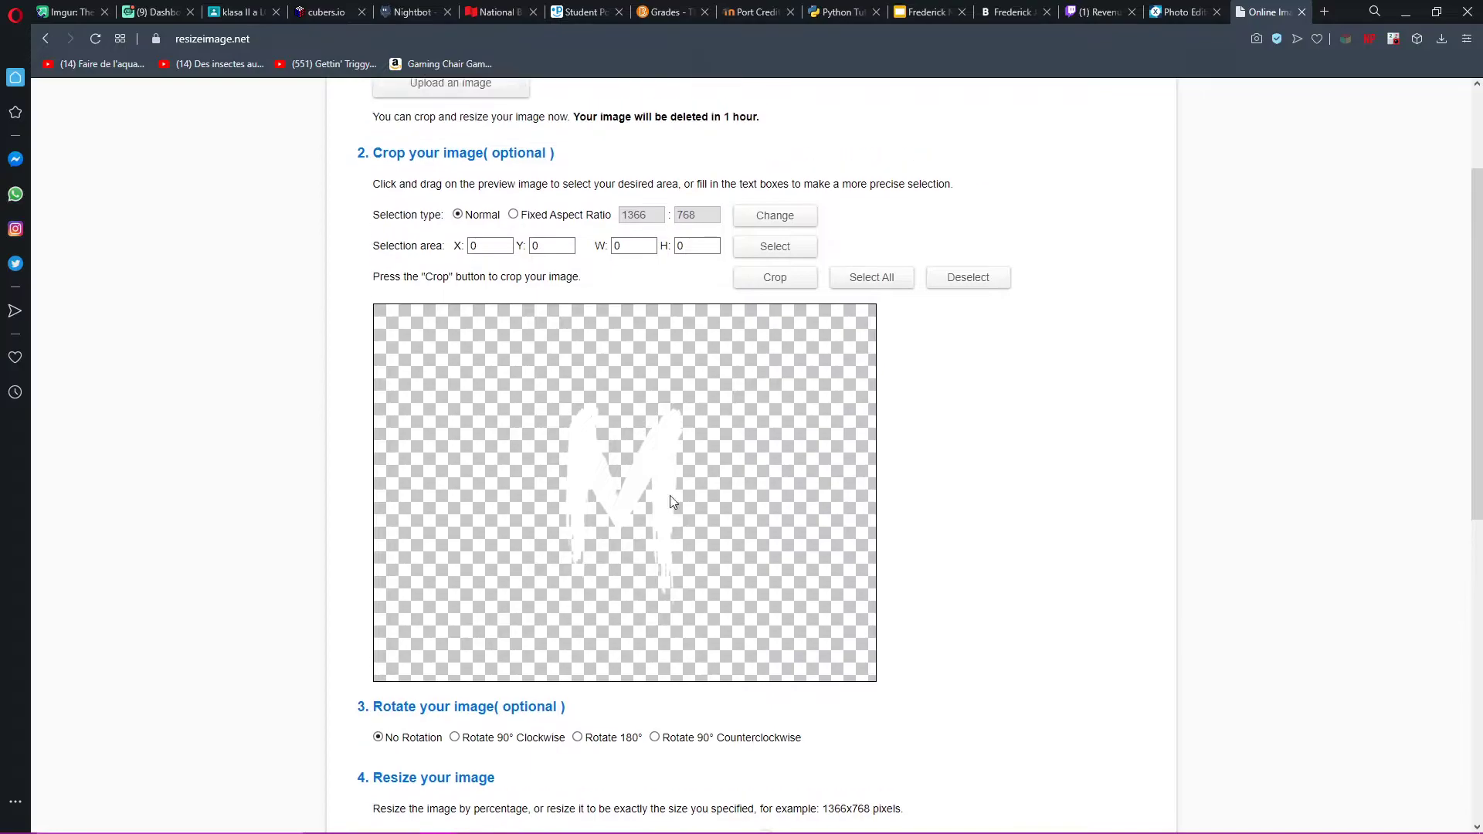
Step: Crop the uploaded image tightly around the white M to a 270×369 px area
drag(534, 389, 703, 633)
drag(534, 512, 539, 515)
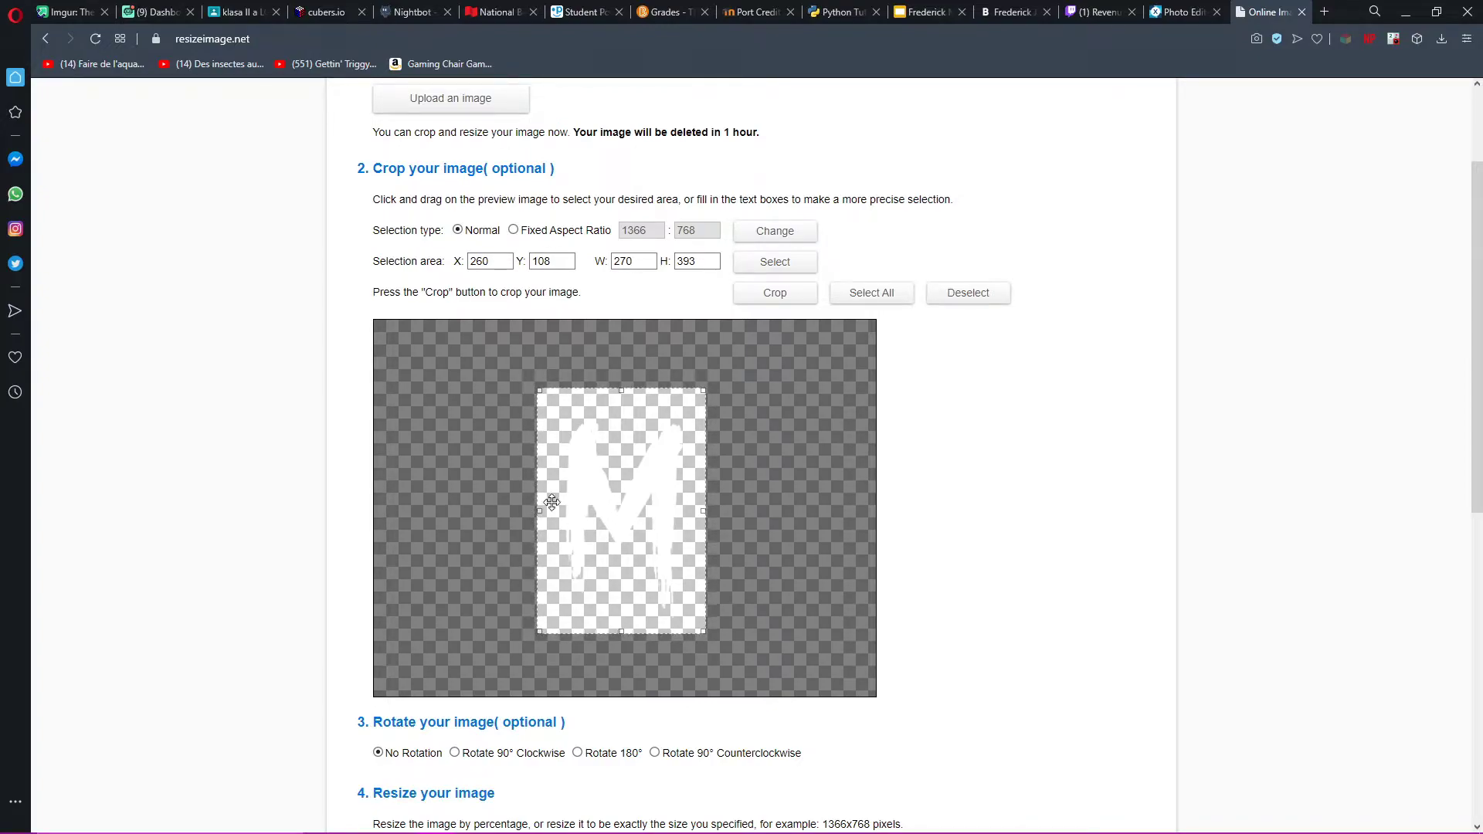
drag(621, 391, 621, 402)
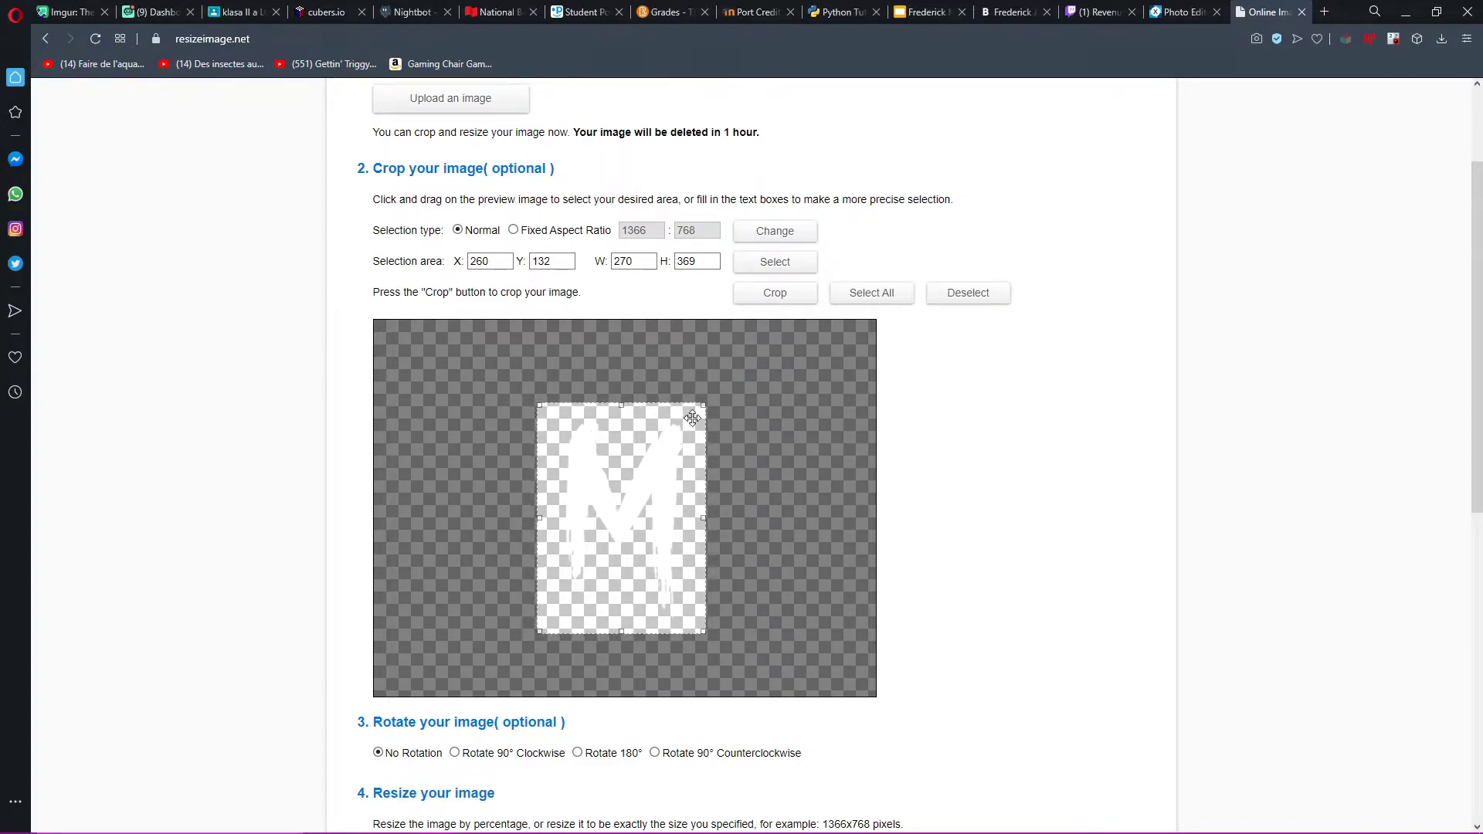
click(743, 294)
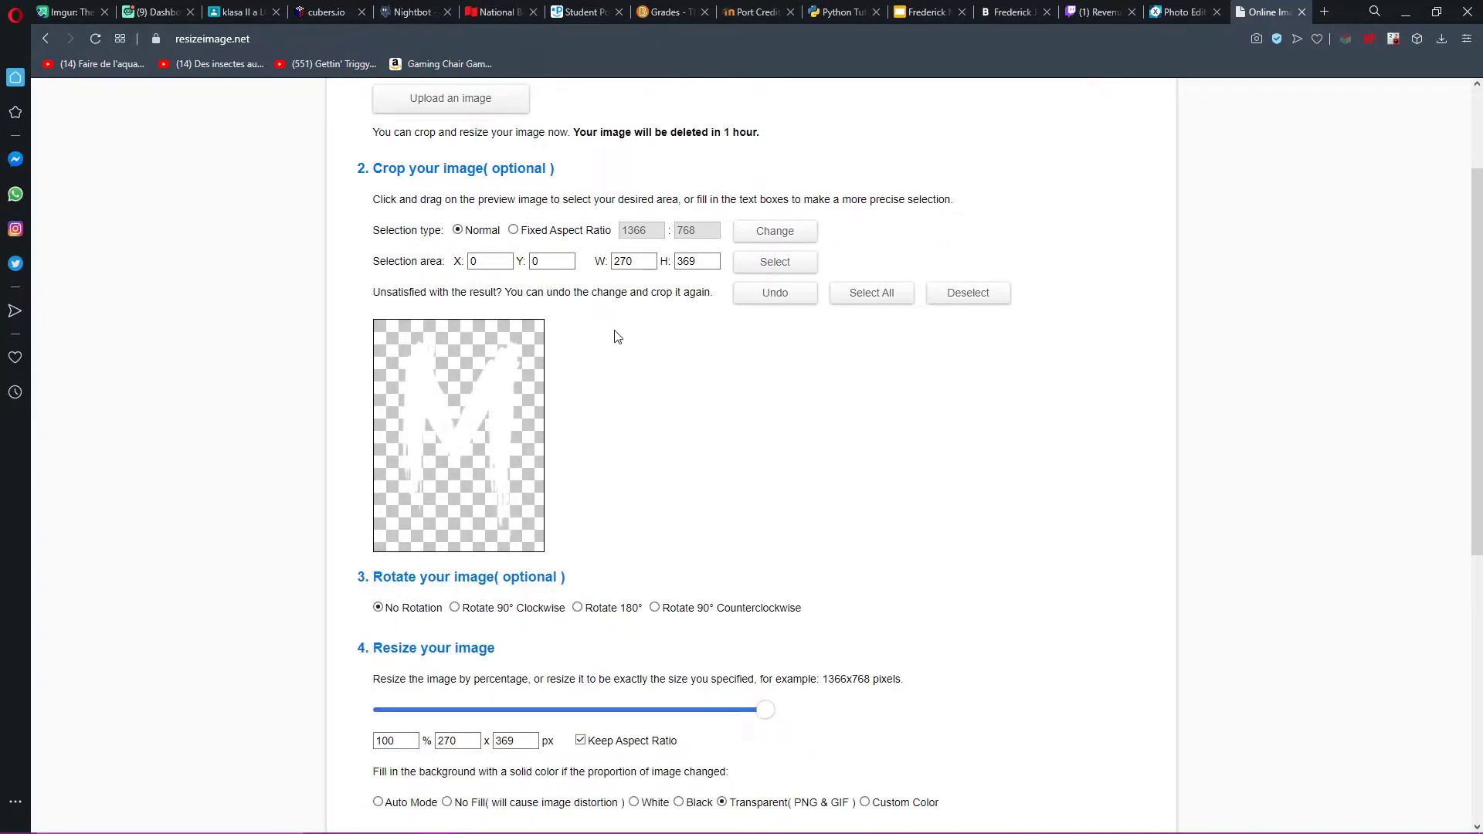
Step: Leave rotation at none, turn off Keep Aspect Ratio and enter 18×18 px
scroll(578, 345, down, 3)
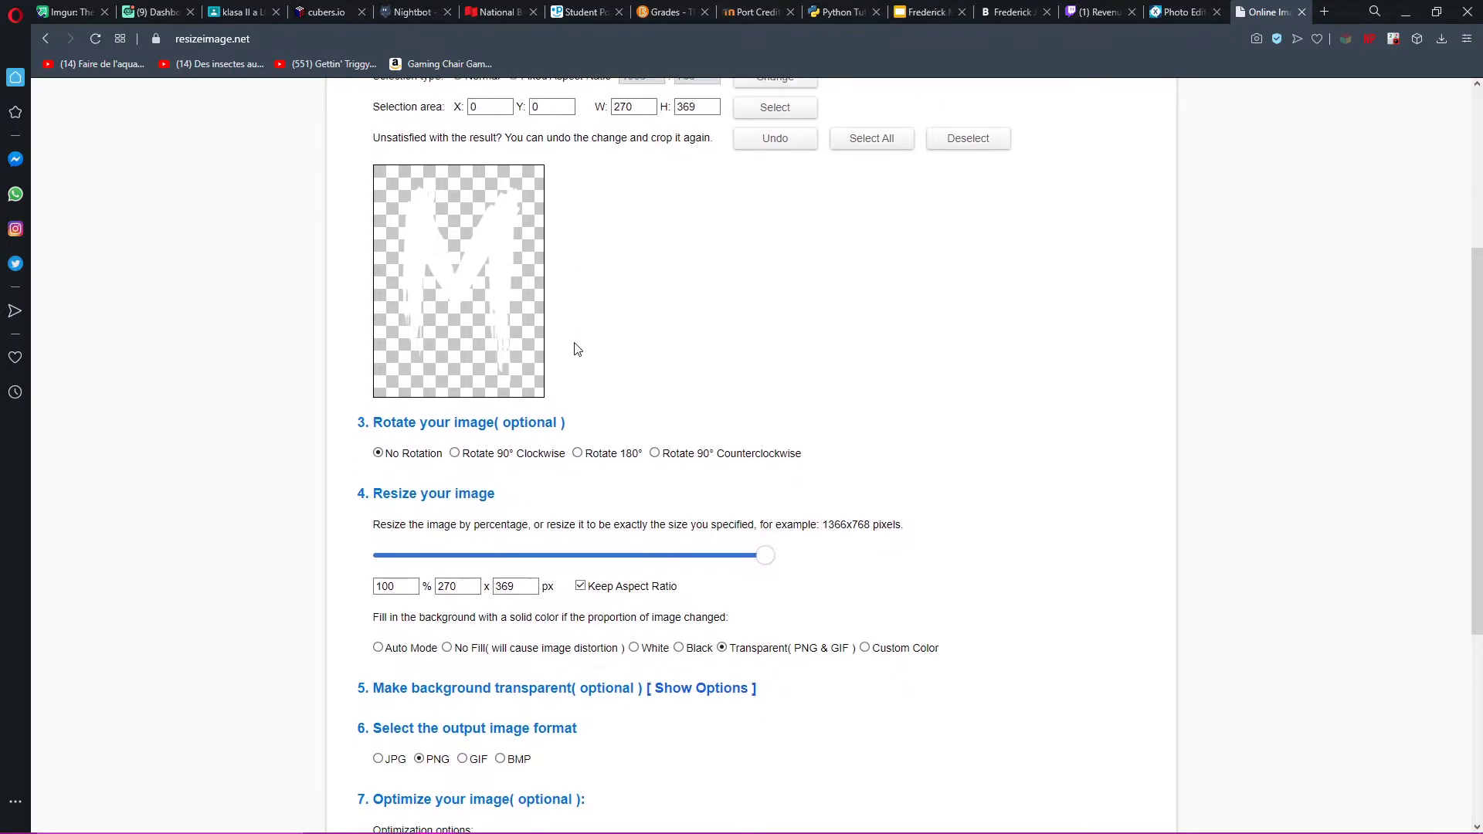
click(455, 377)
click(378, 376)
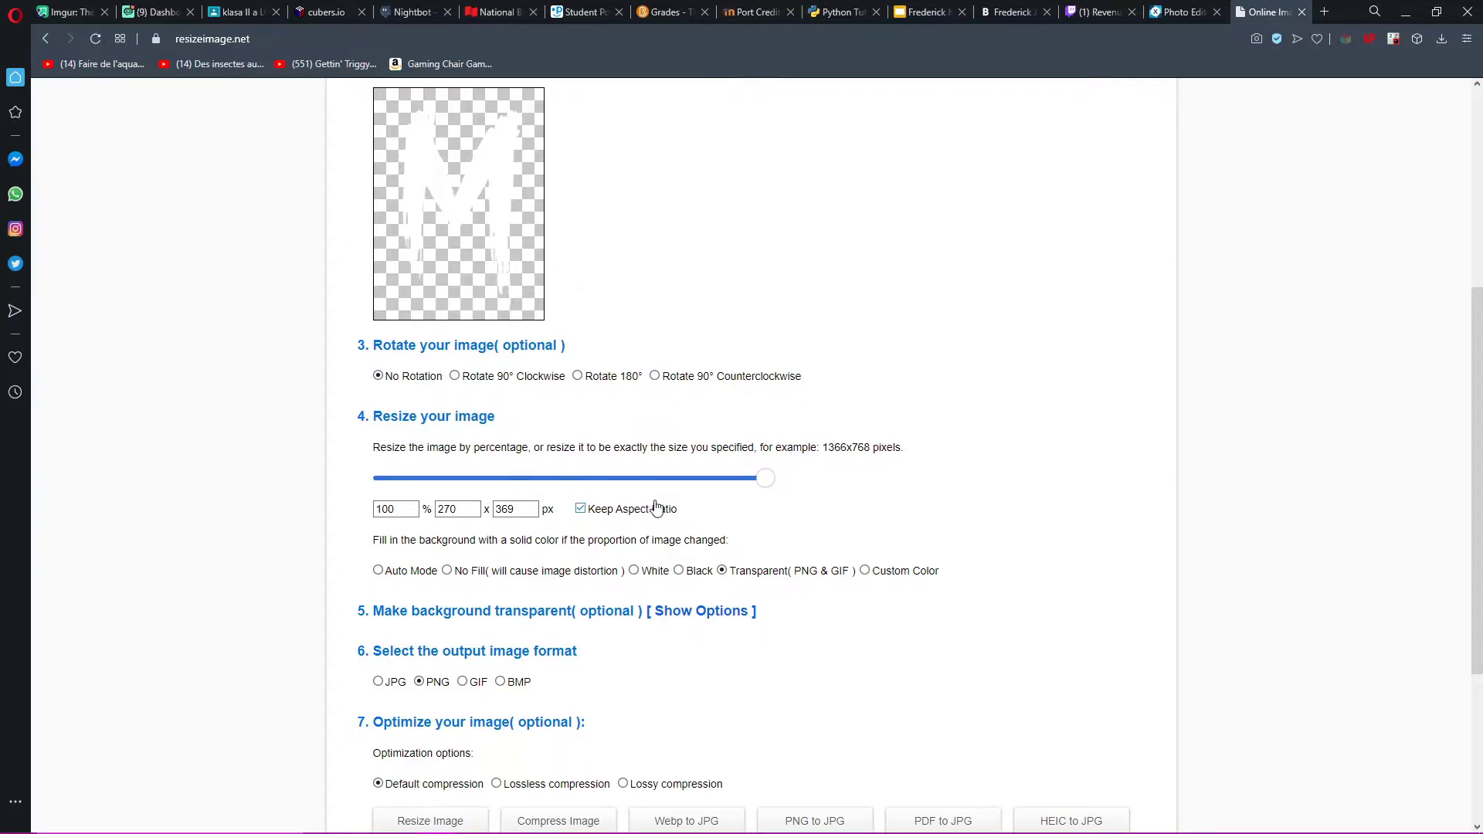
drag(456, 510, 445, 510)
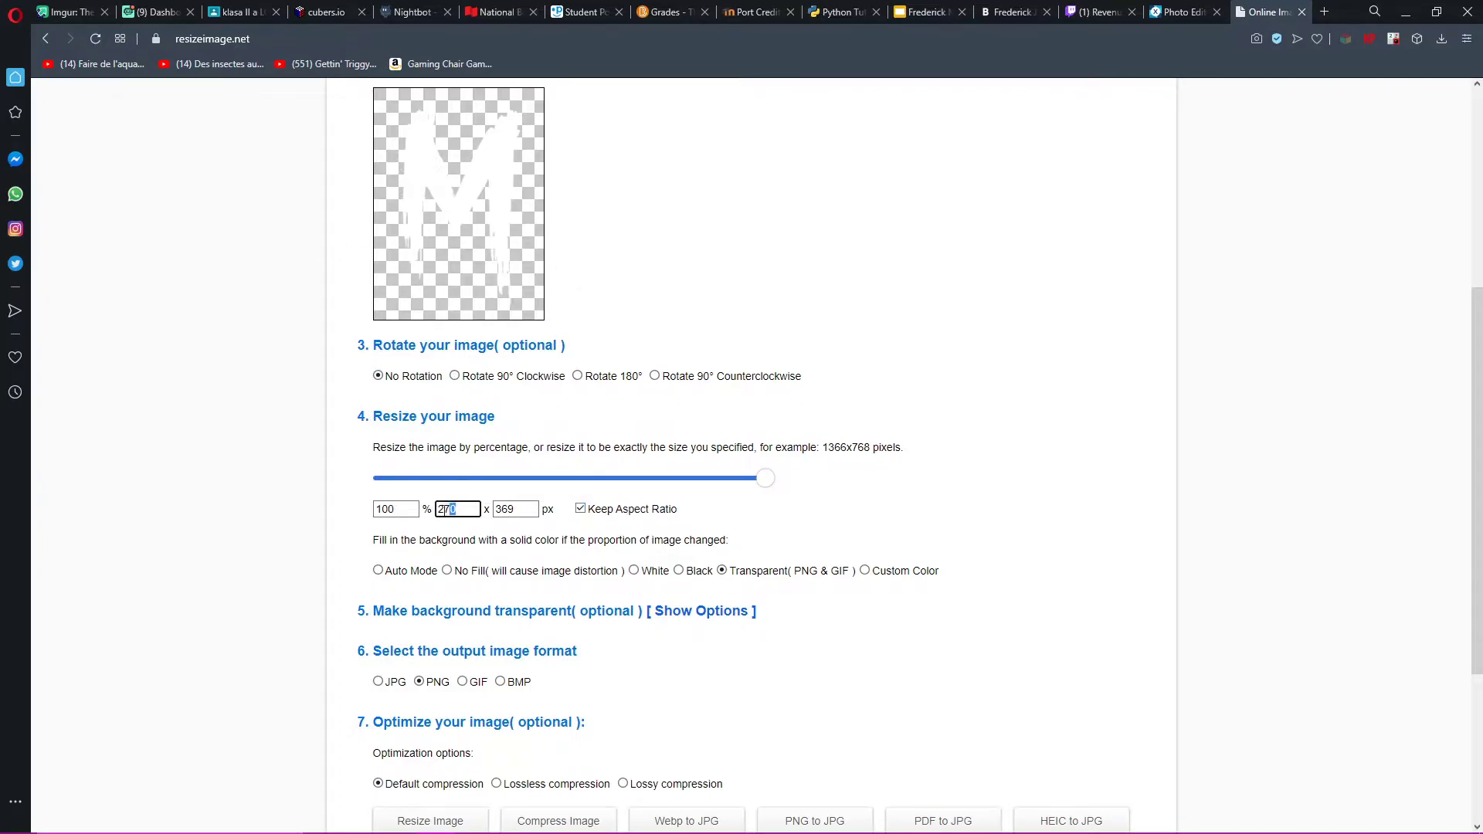
click(580, 508)
drag(473, 510, 424, 520)
text(18)
key(Tab)
text(18)
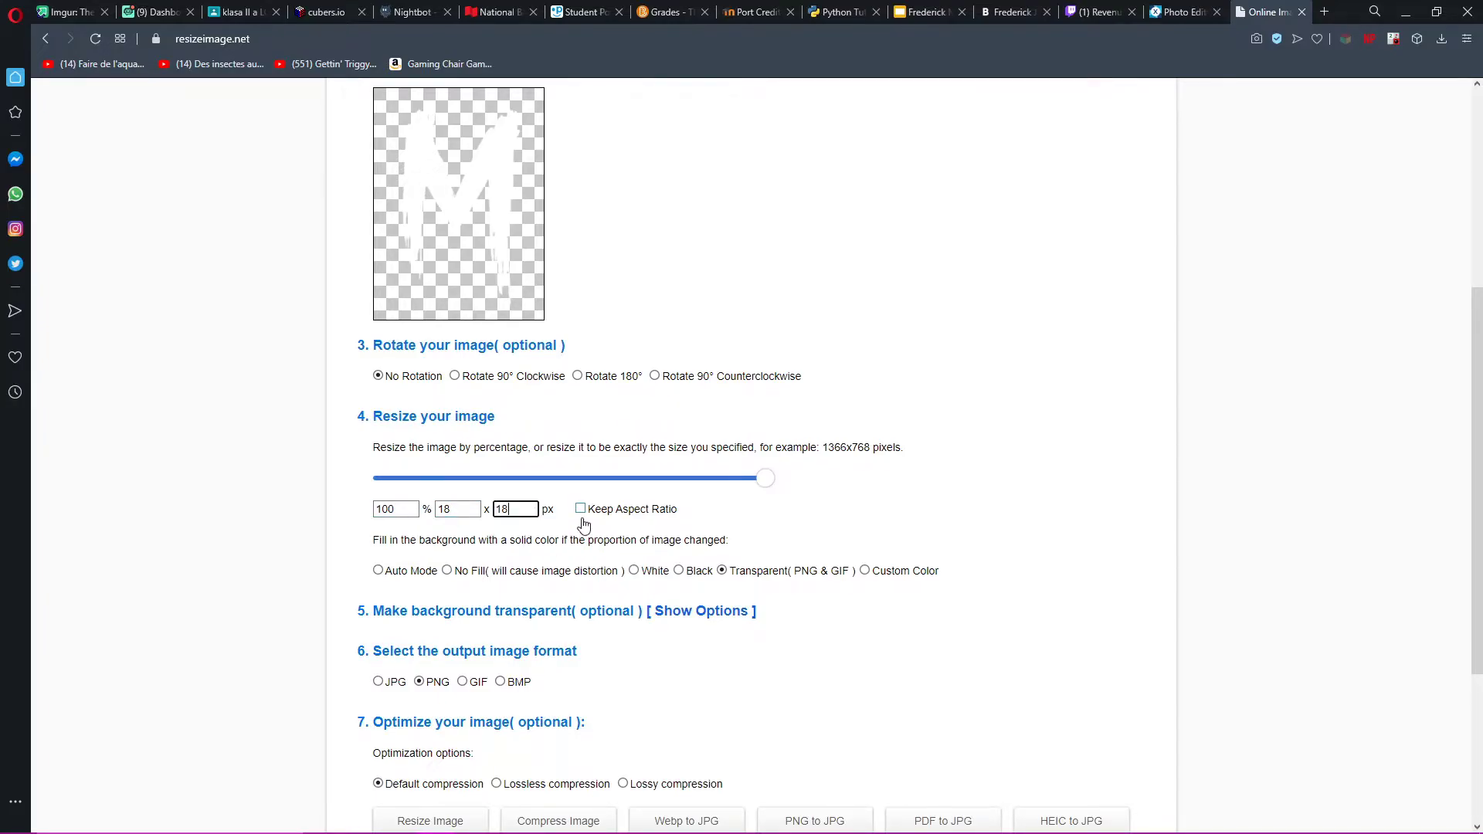
click(746, 520)
Step: Confirm Twitch's 18×18 px badge requirement, then resize and download the 18×18 PNG
scroll(672, 618, down, 4)
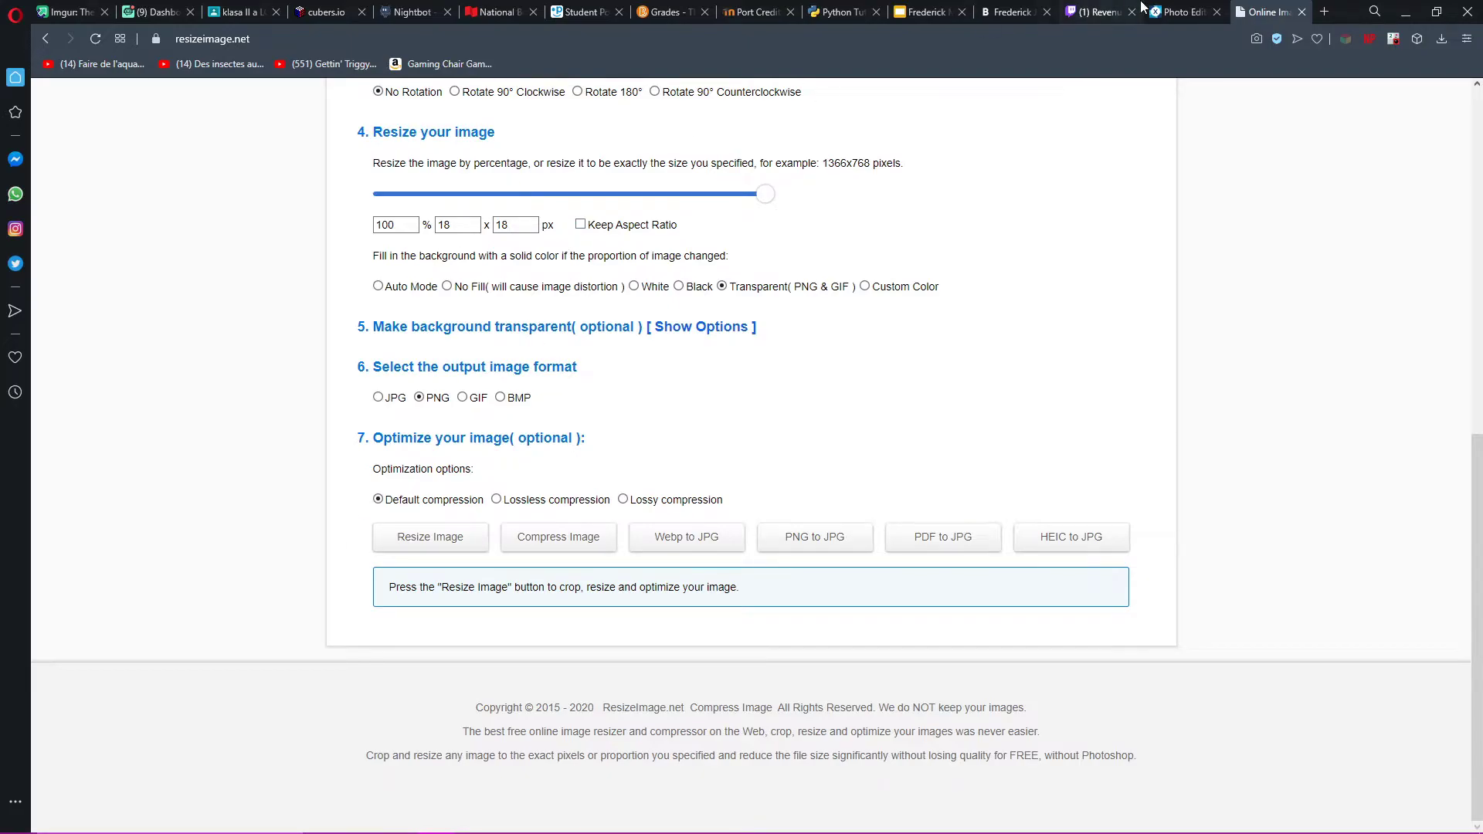
click(1096, 12)
drag(475, 492, 487, 538)
click(1267, 12)
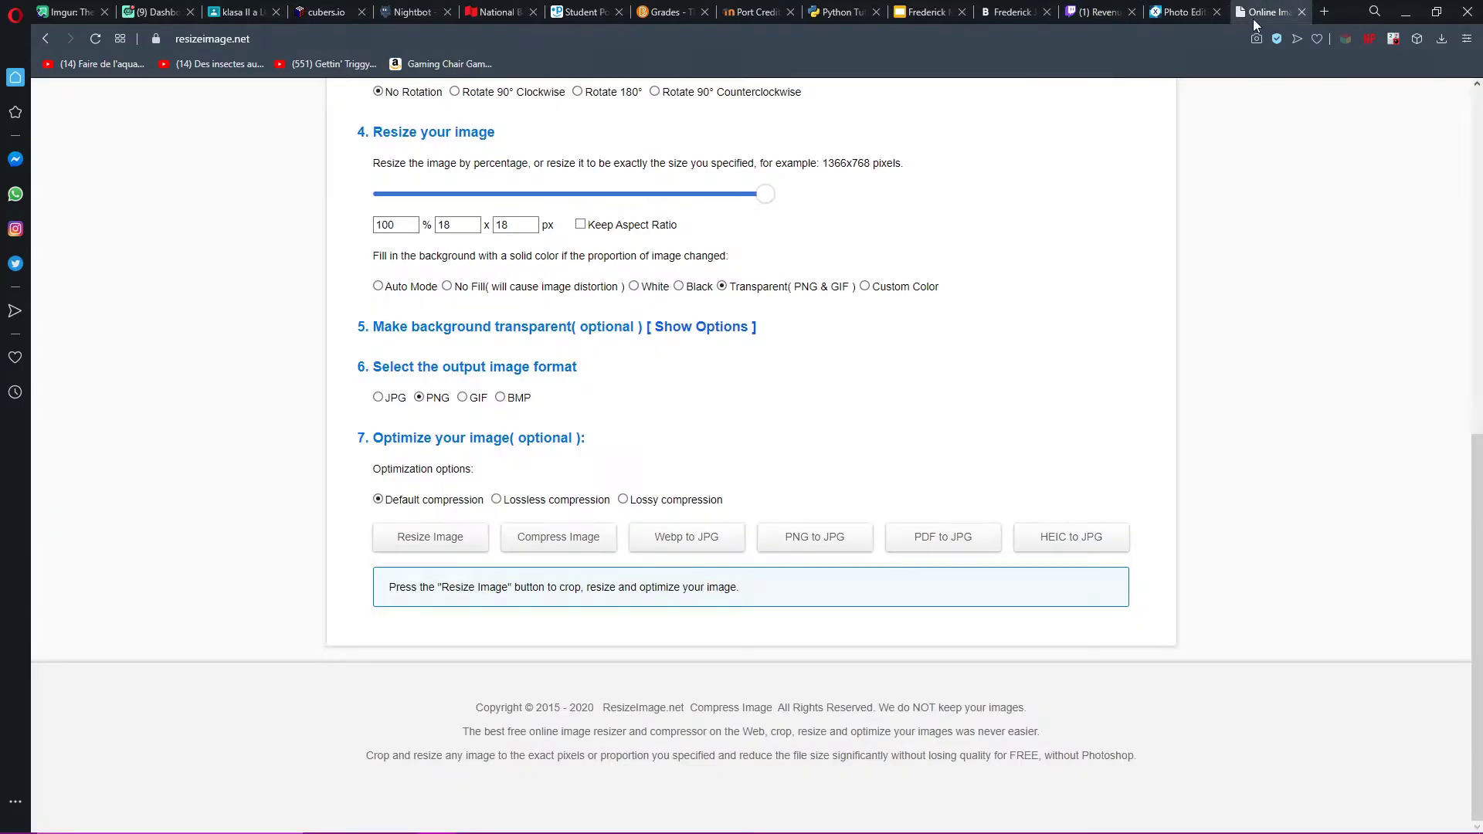
click(455, 545)
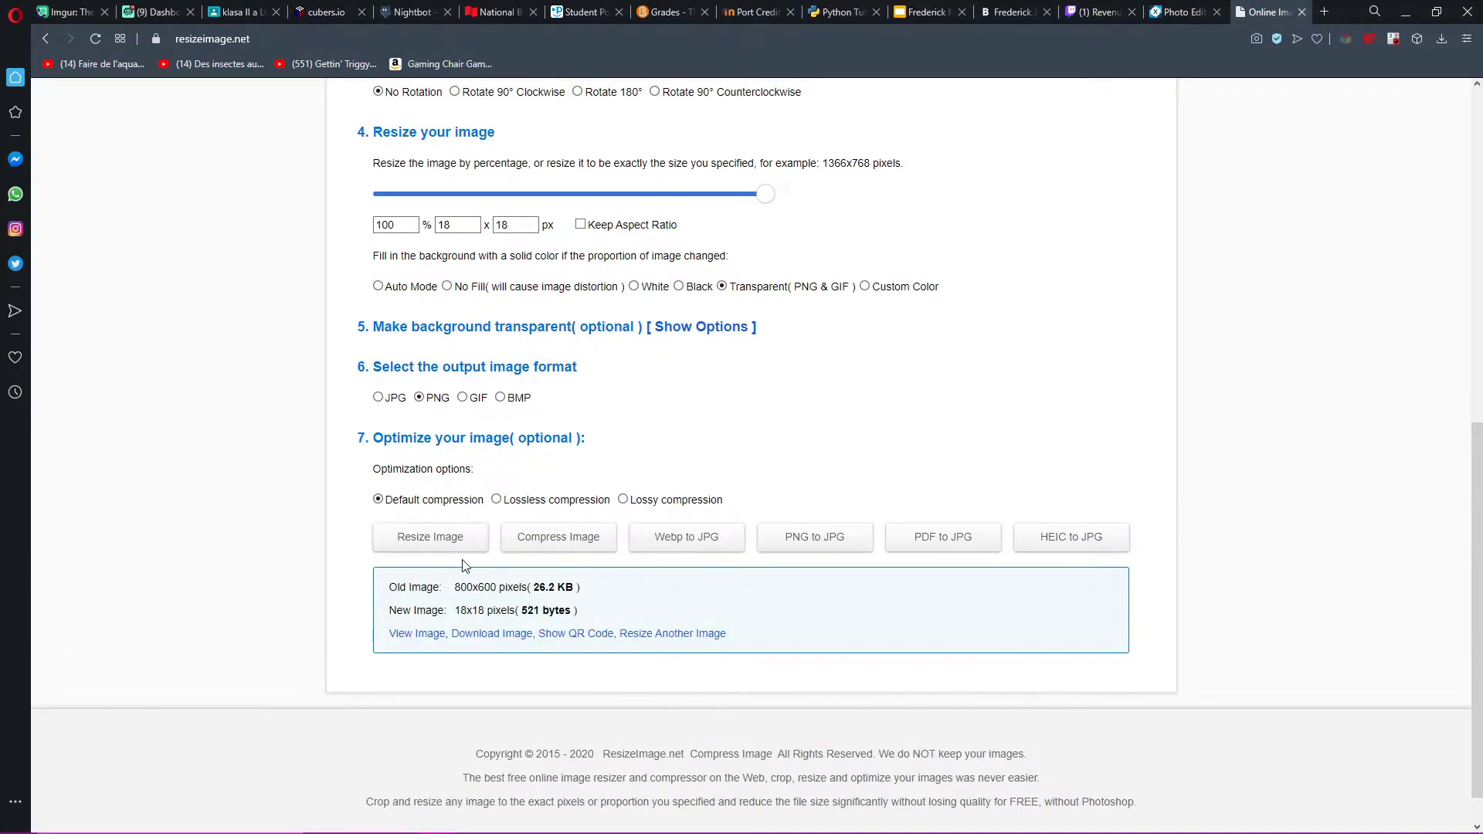
click(494, 635)
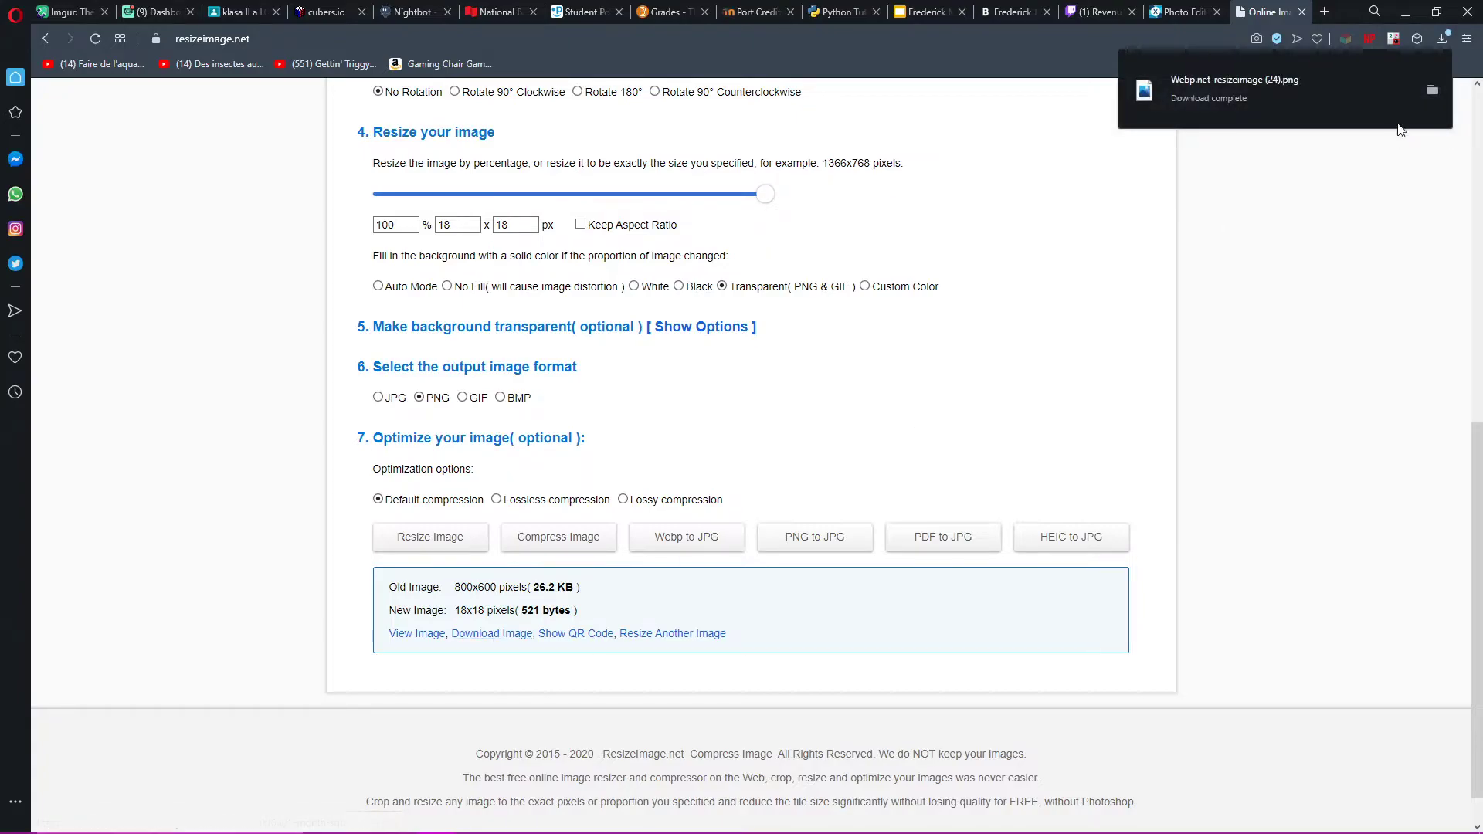
Step: Resize the M to 36×36 px and download that PNG
scroll(821, 364, up, 3)
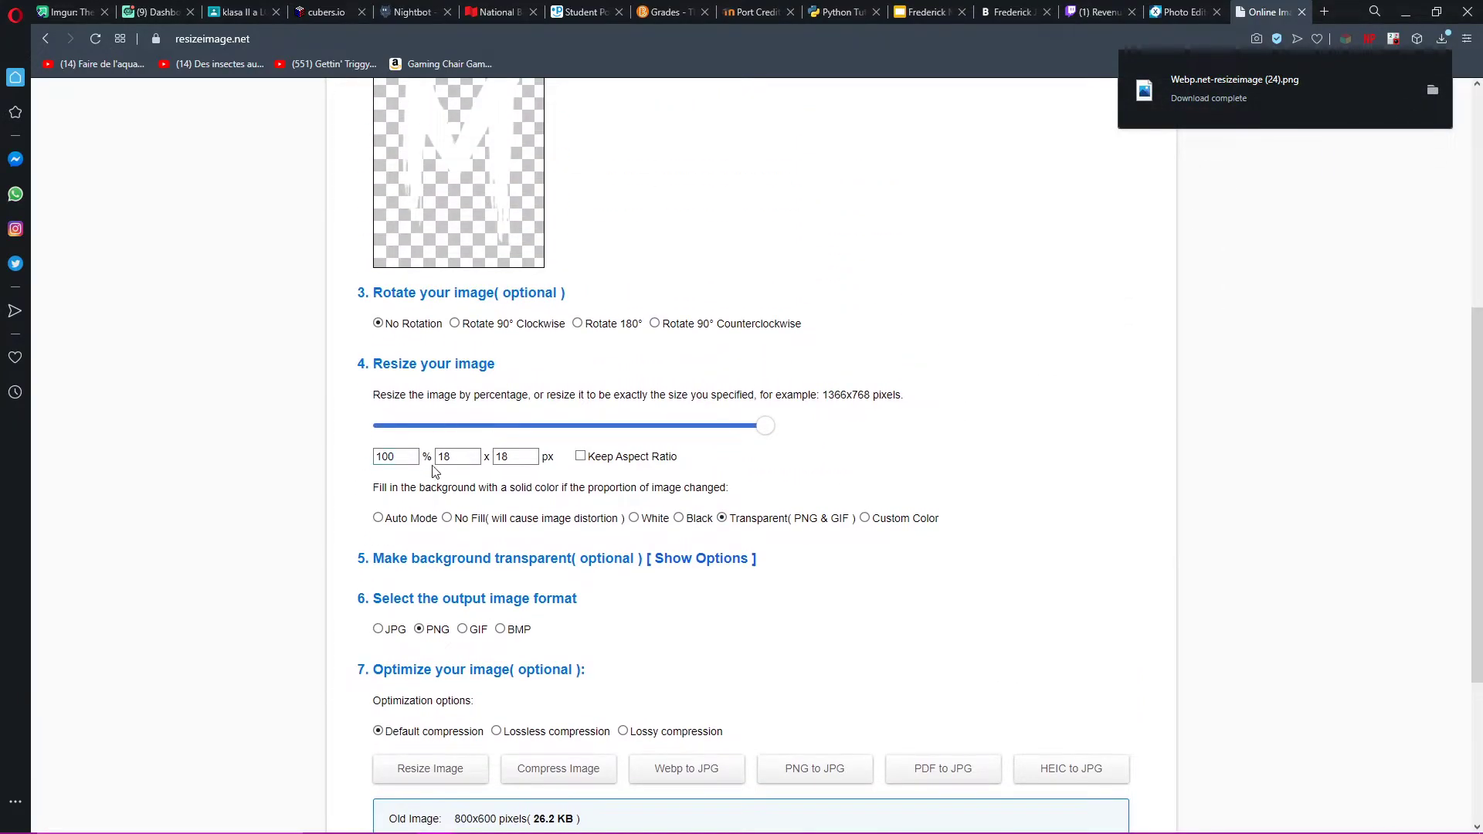
double_click(437, 458)
text(36)
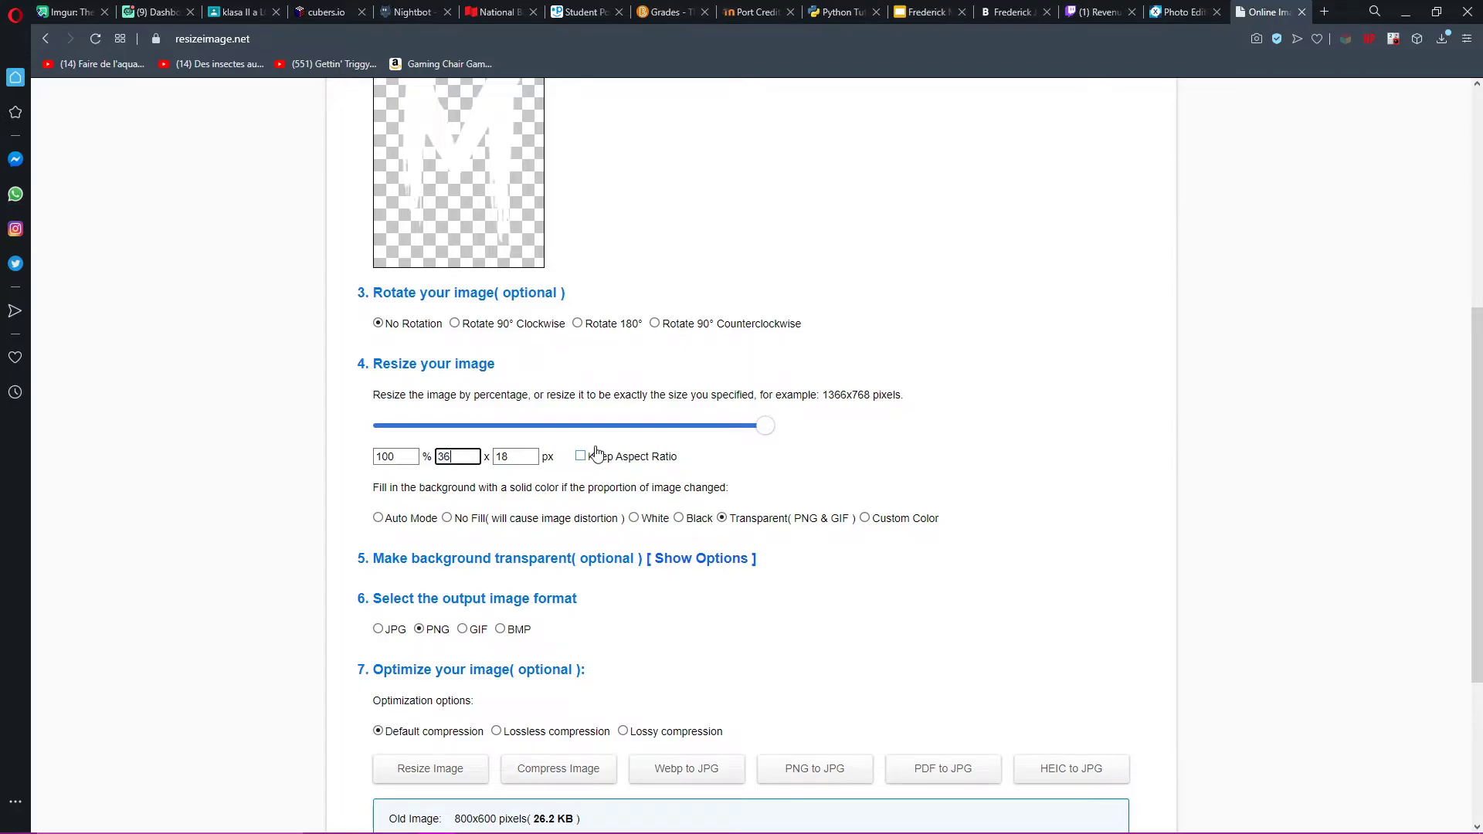
double_click(502, 457)
text(36)
scroll(471, 569, down, 2)
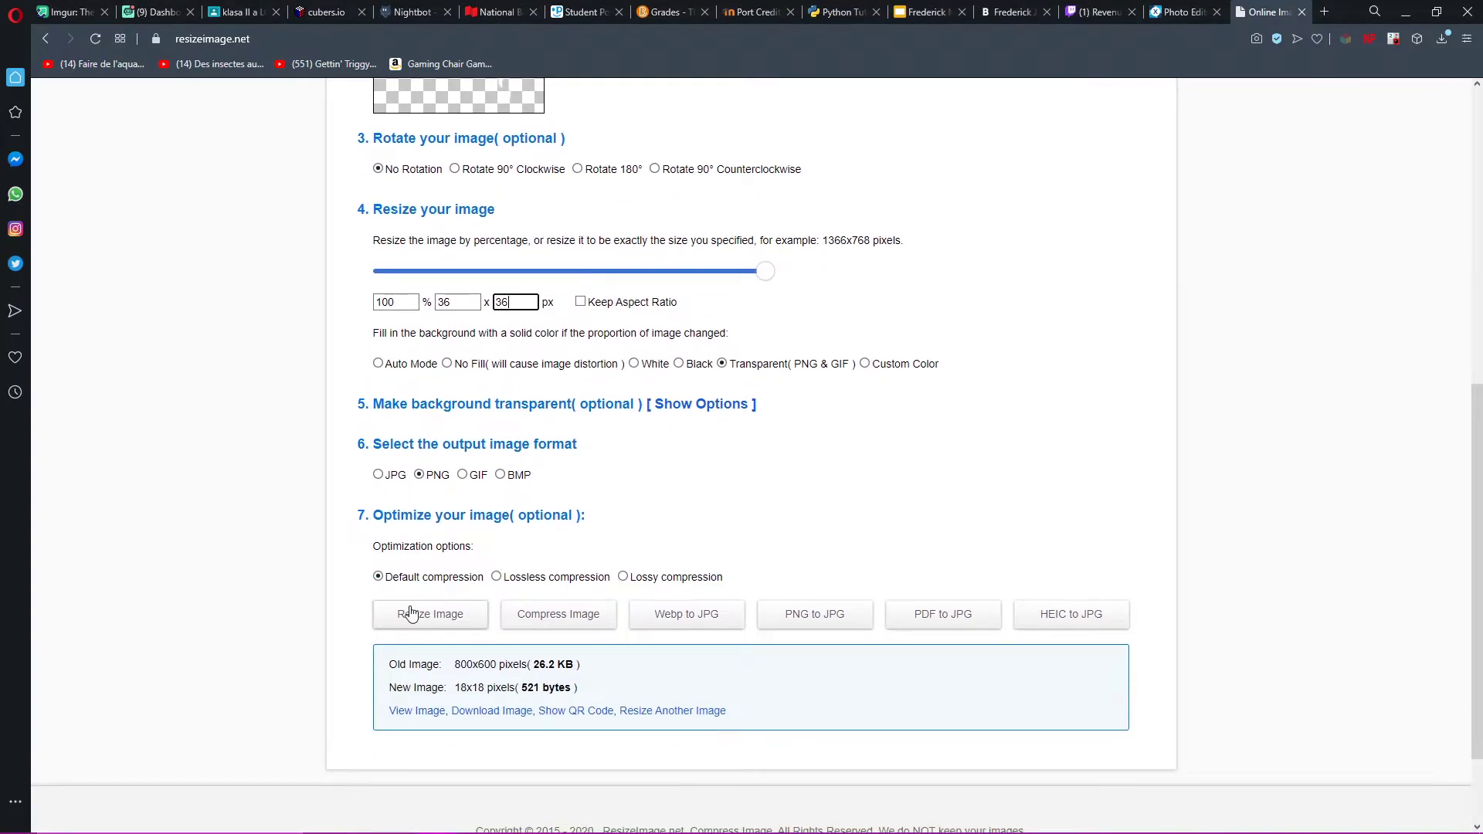
click(411, 613)
click(498, 718)
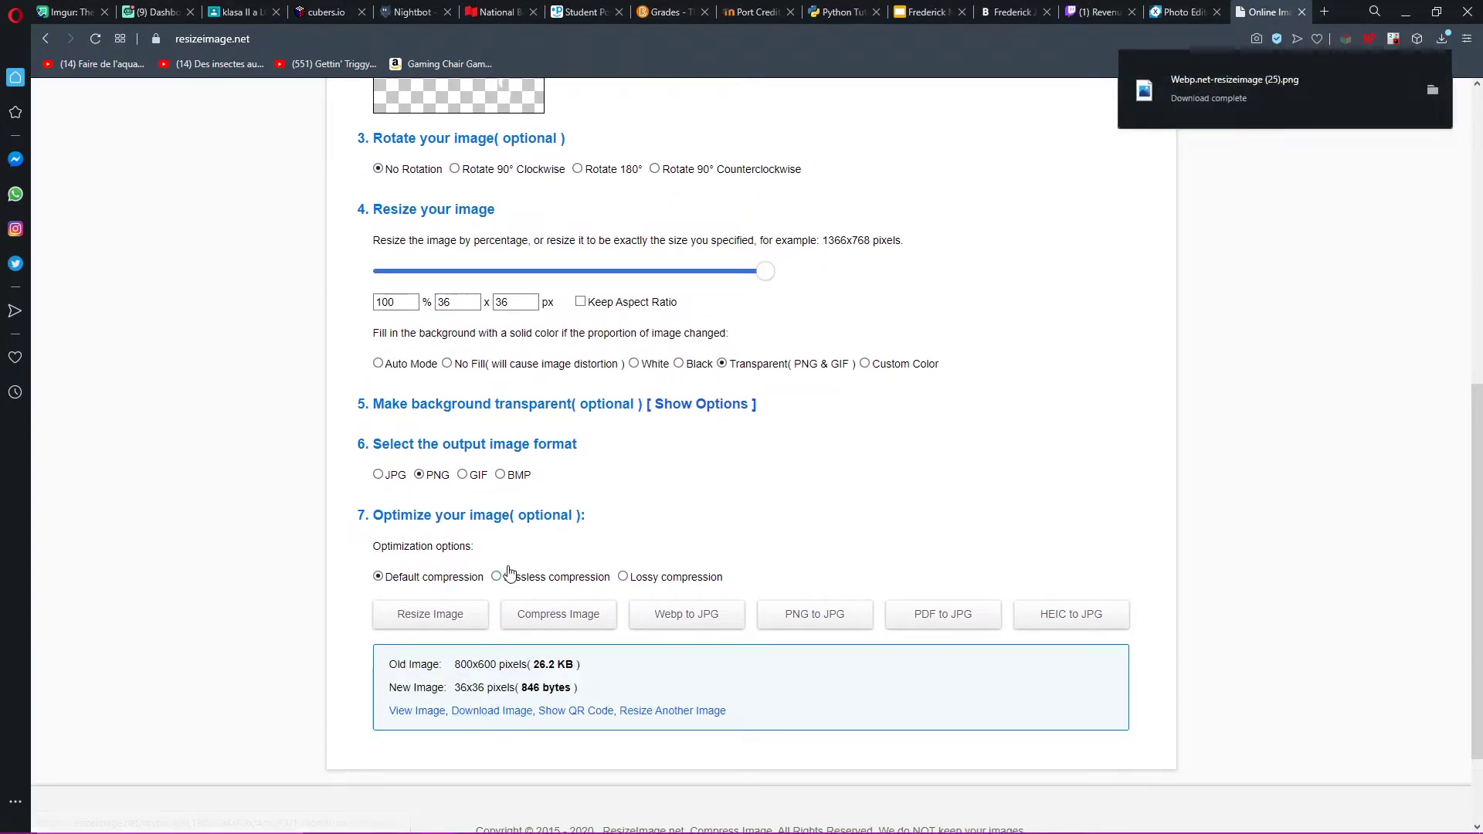
Step: Resize the M to 72×72 px and download that PNG
double_click(457, 304)
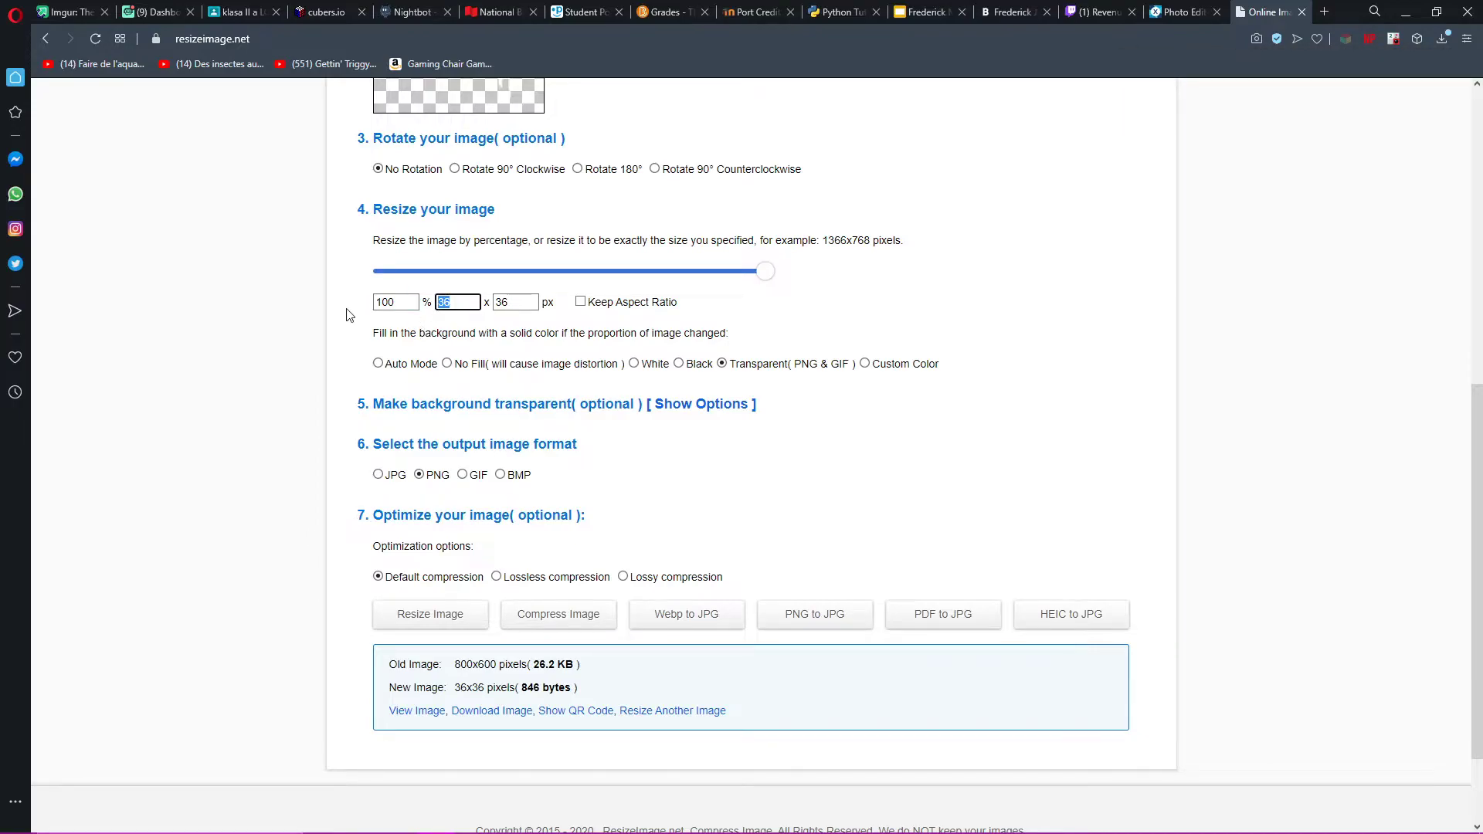
text(72)
key(Tab)
text(72)
click(476, 713)
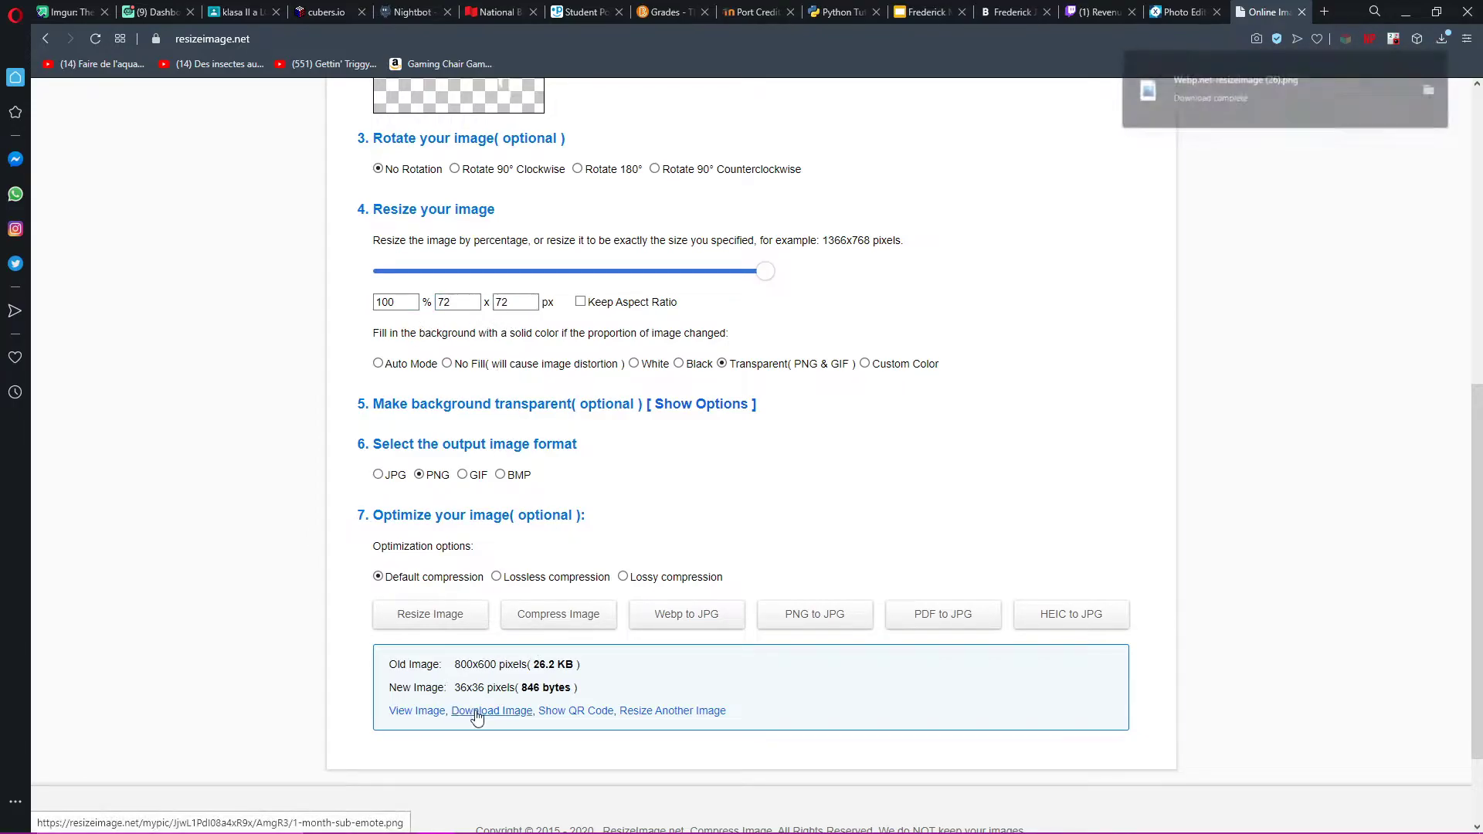
click(460, 621)
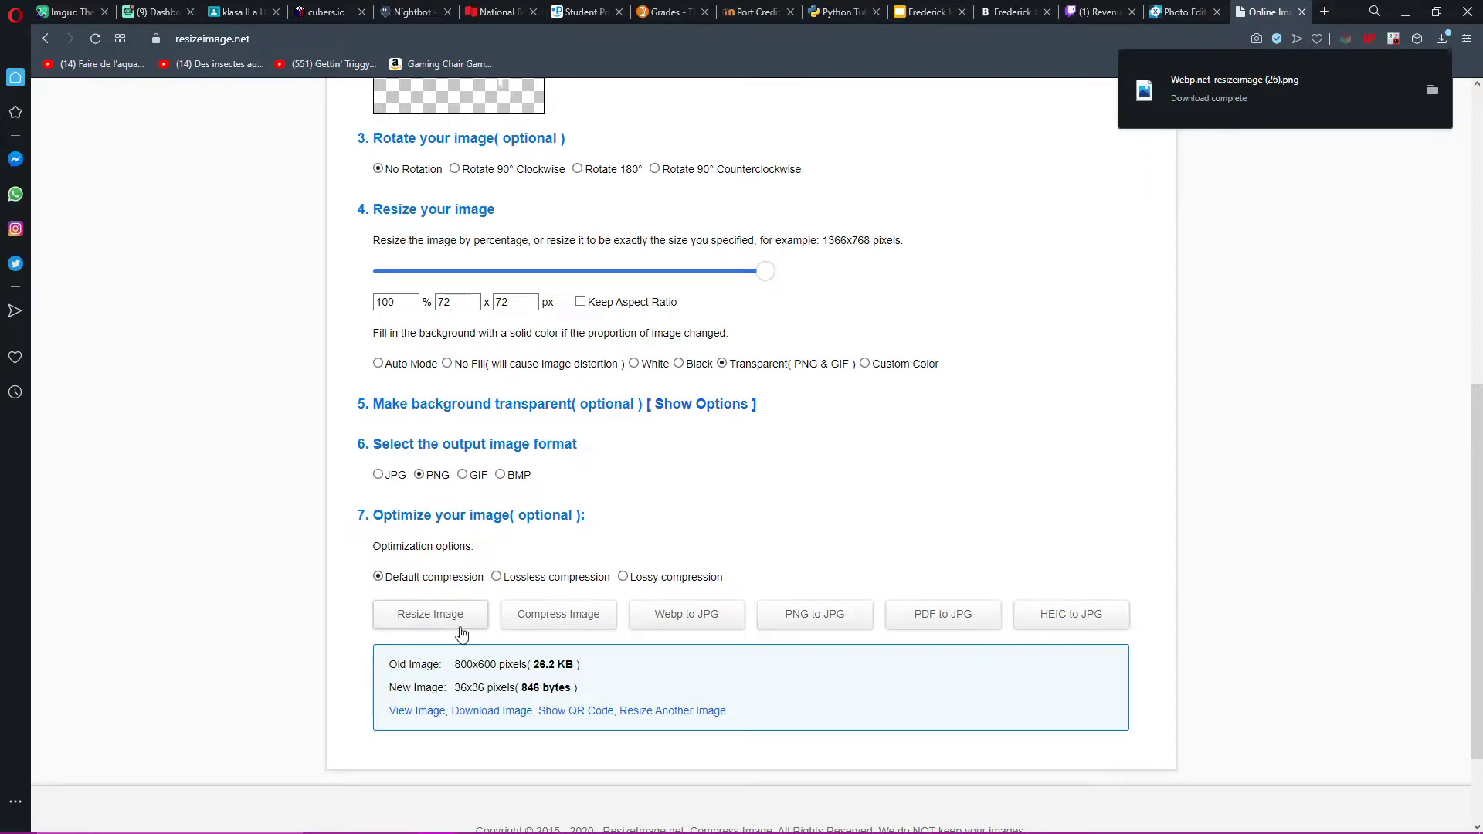
click(512, 722)
click(1434, 95)
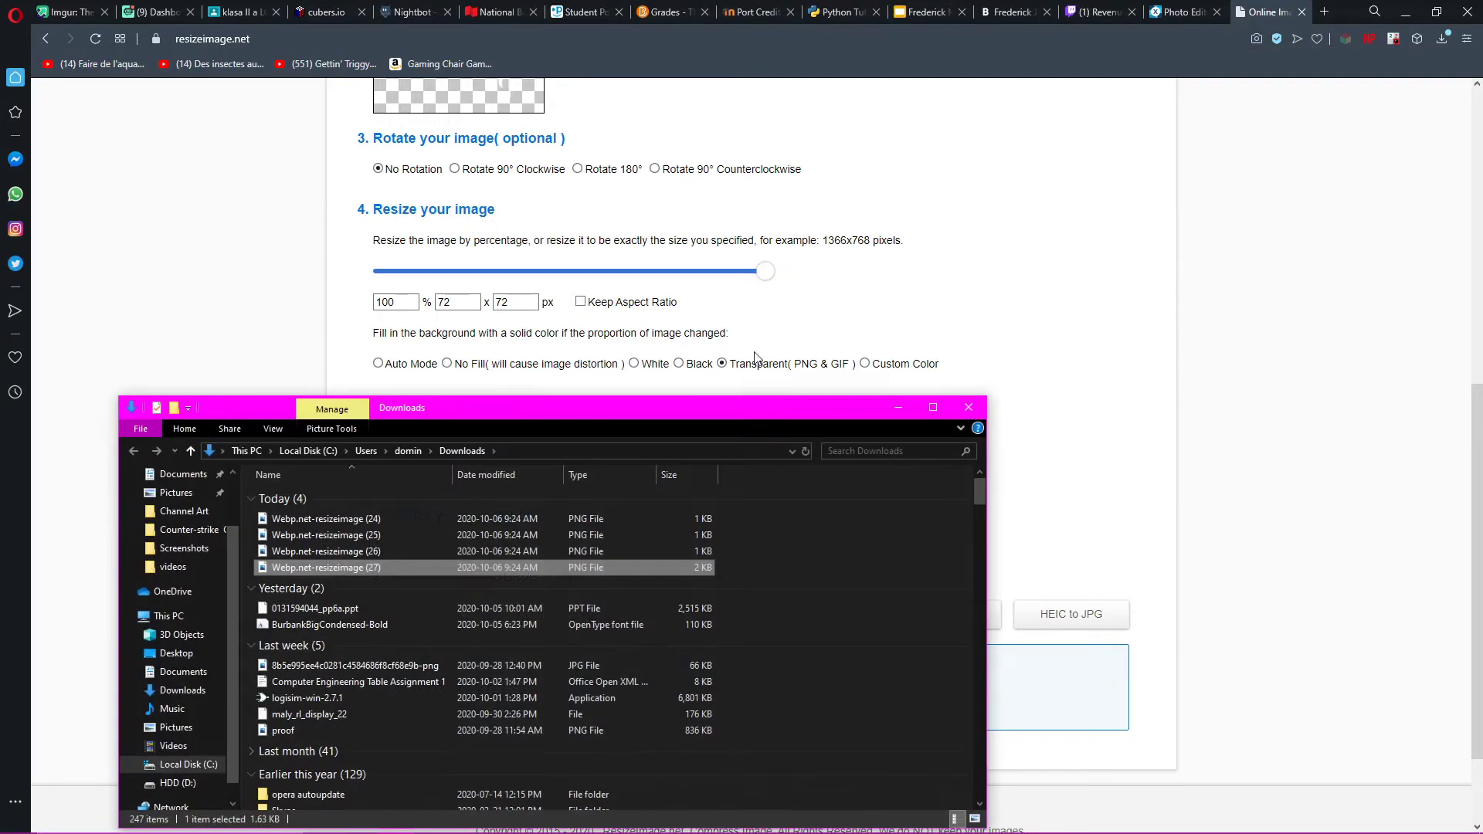
Step: Delete the duplicate download Webp.net-resizeimage (25), leaving (24), (26) and (27)
double_click(516, 537)
click(1178, 89)
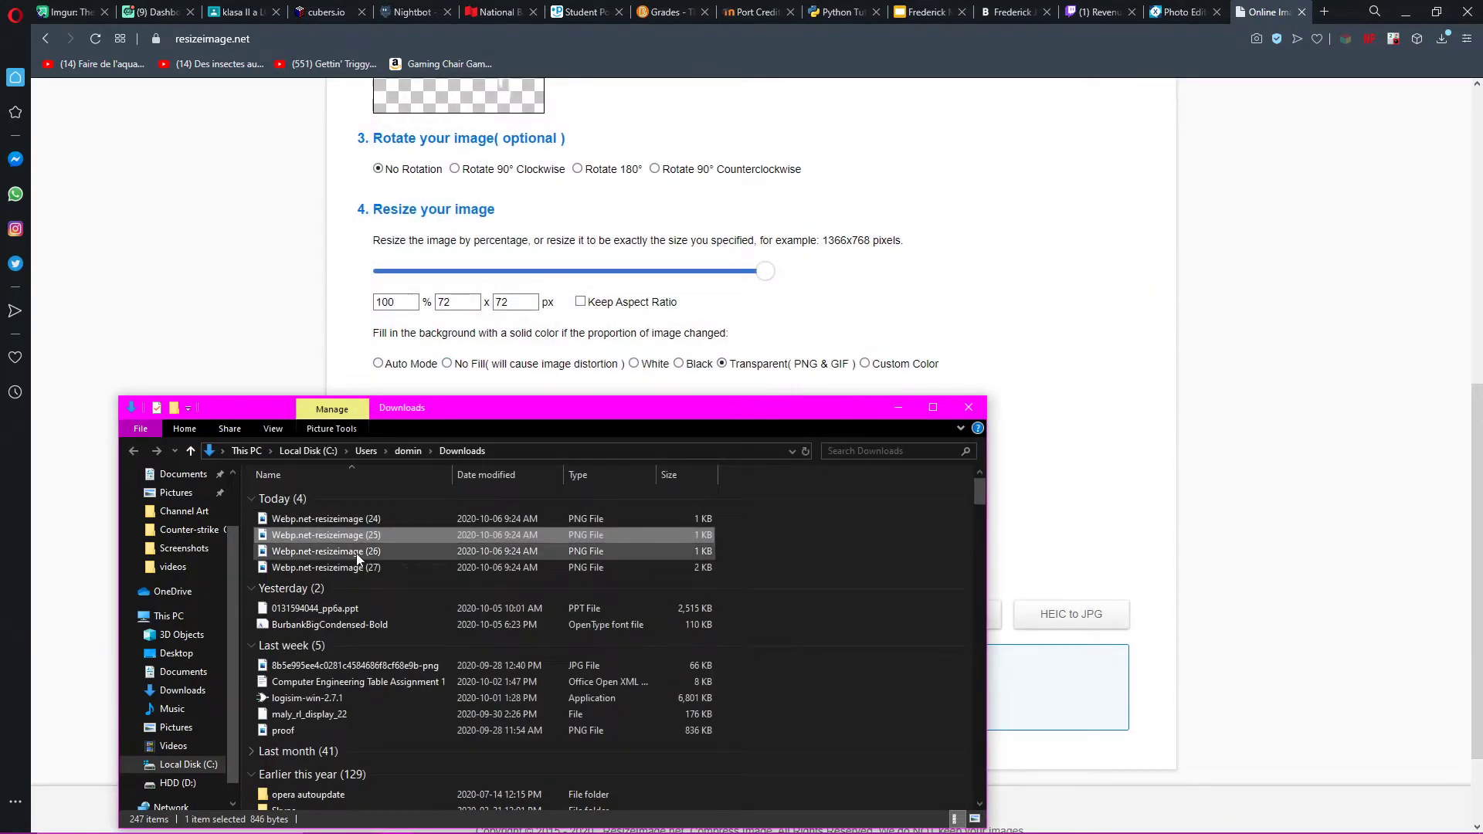
right_click(361, 535)
key(Escape)
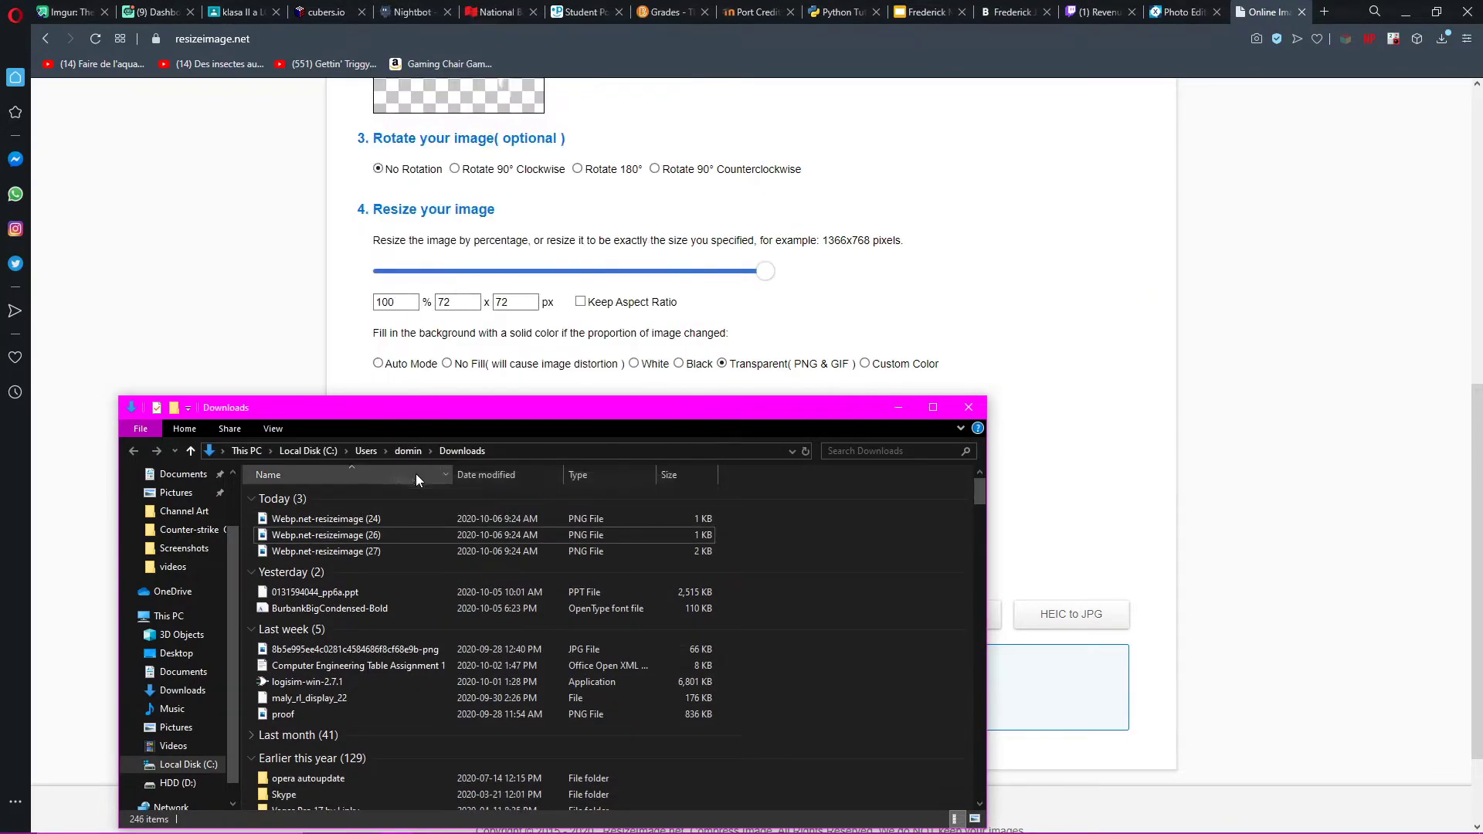
click(1181, 9)
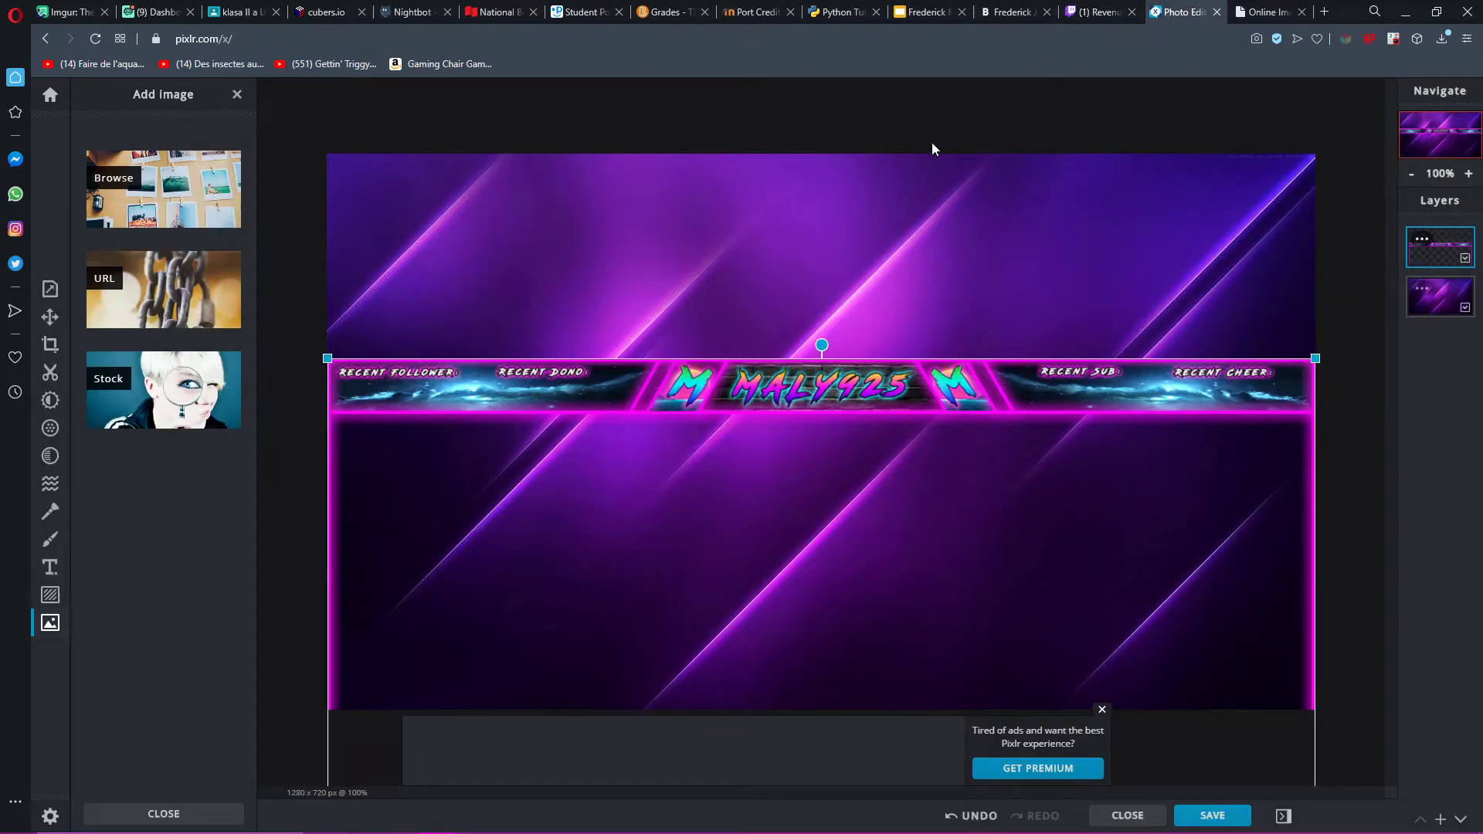
click(1095, 11)
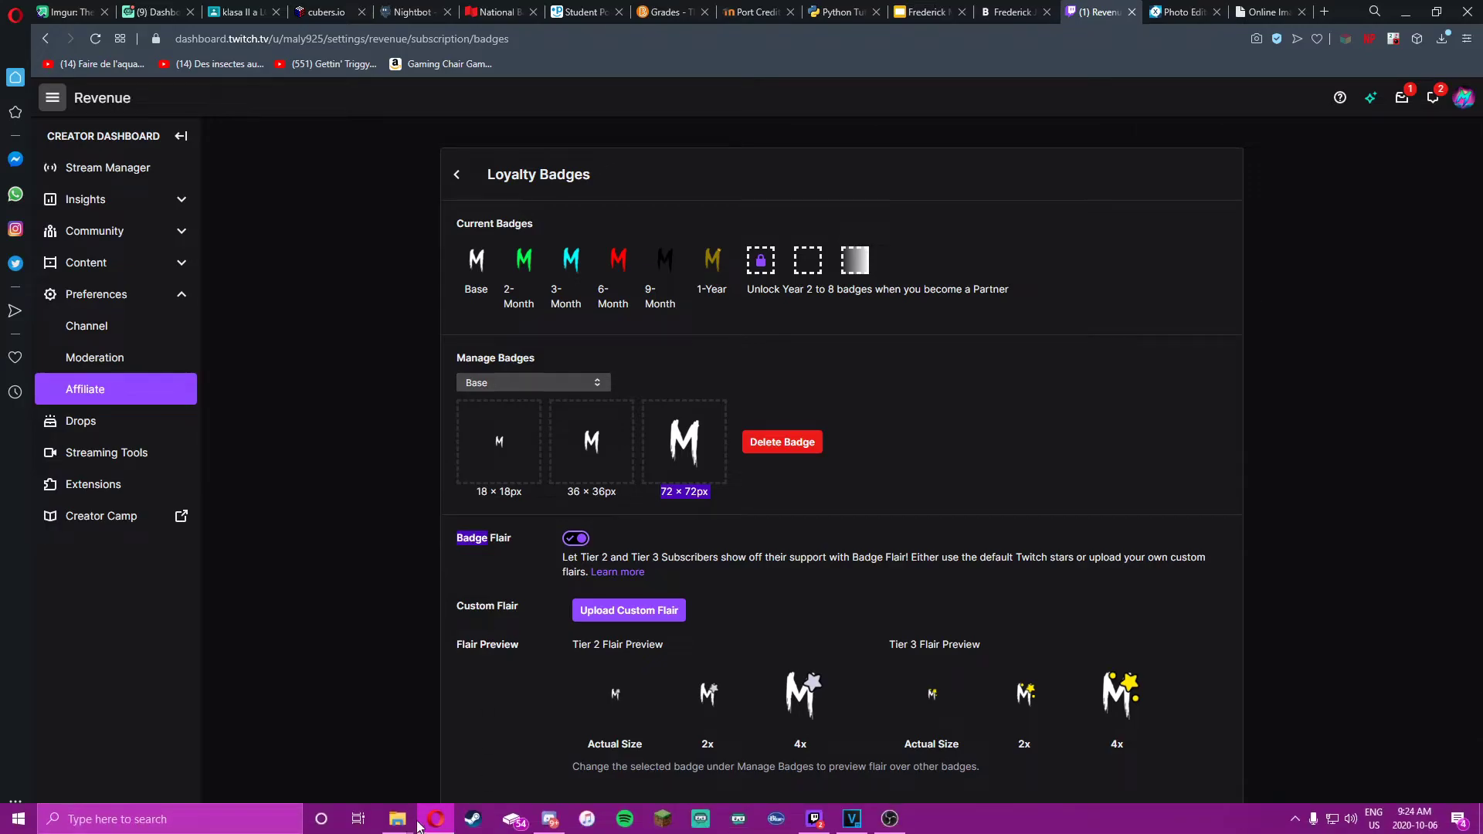
Step: Drag Webp.net-resizeimage (24) from Downloads onto the 18 × 18px badge slot
mouse_move(397, 819)
click(419, 782)
drag(618, 405, 641, 585)
double_click(340, 695)
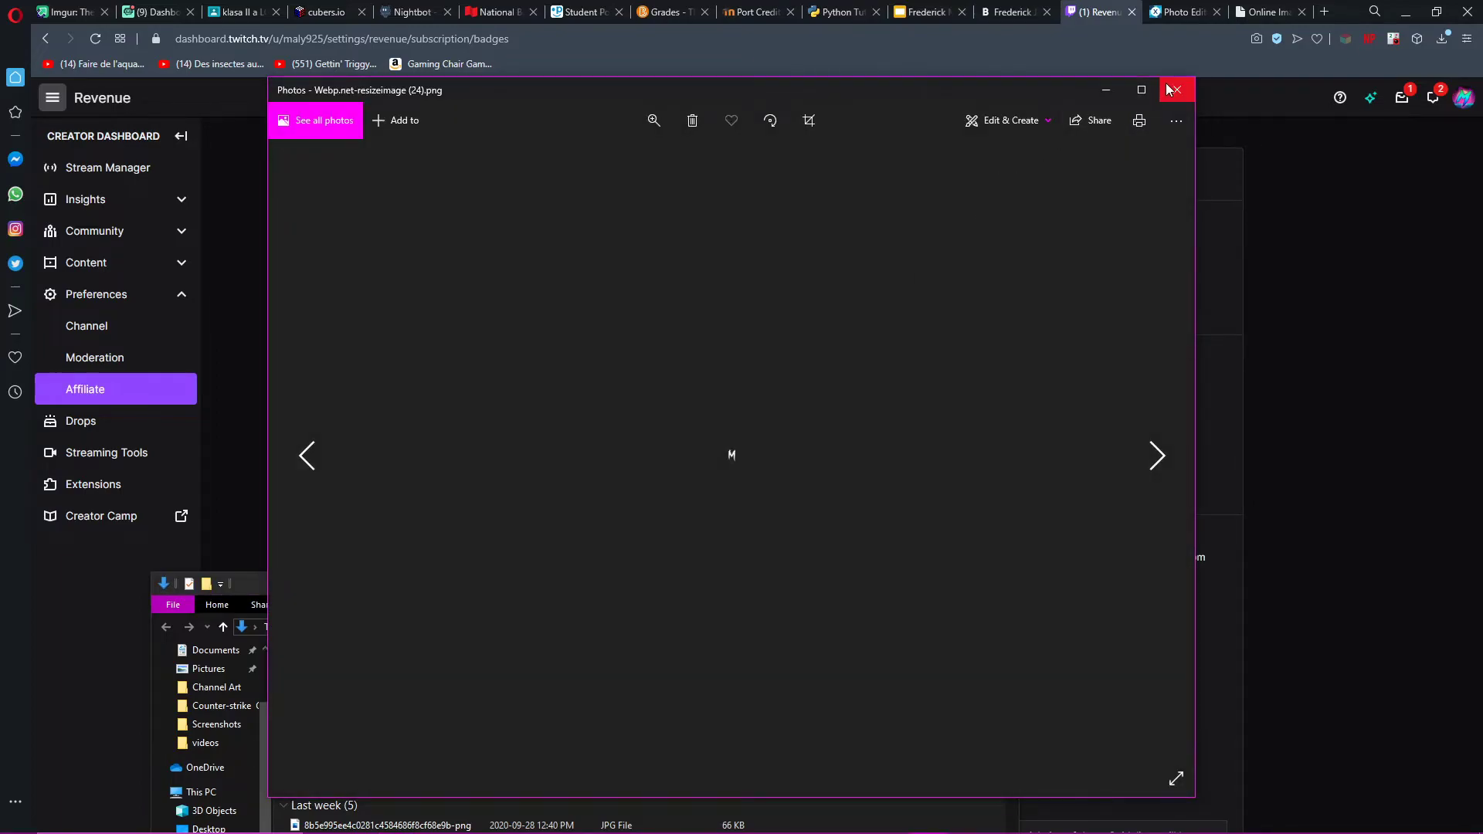
click(1176, 90)
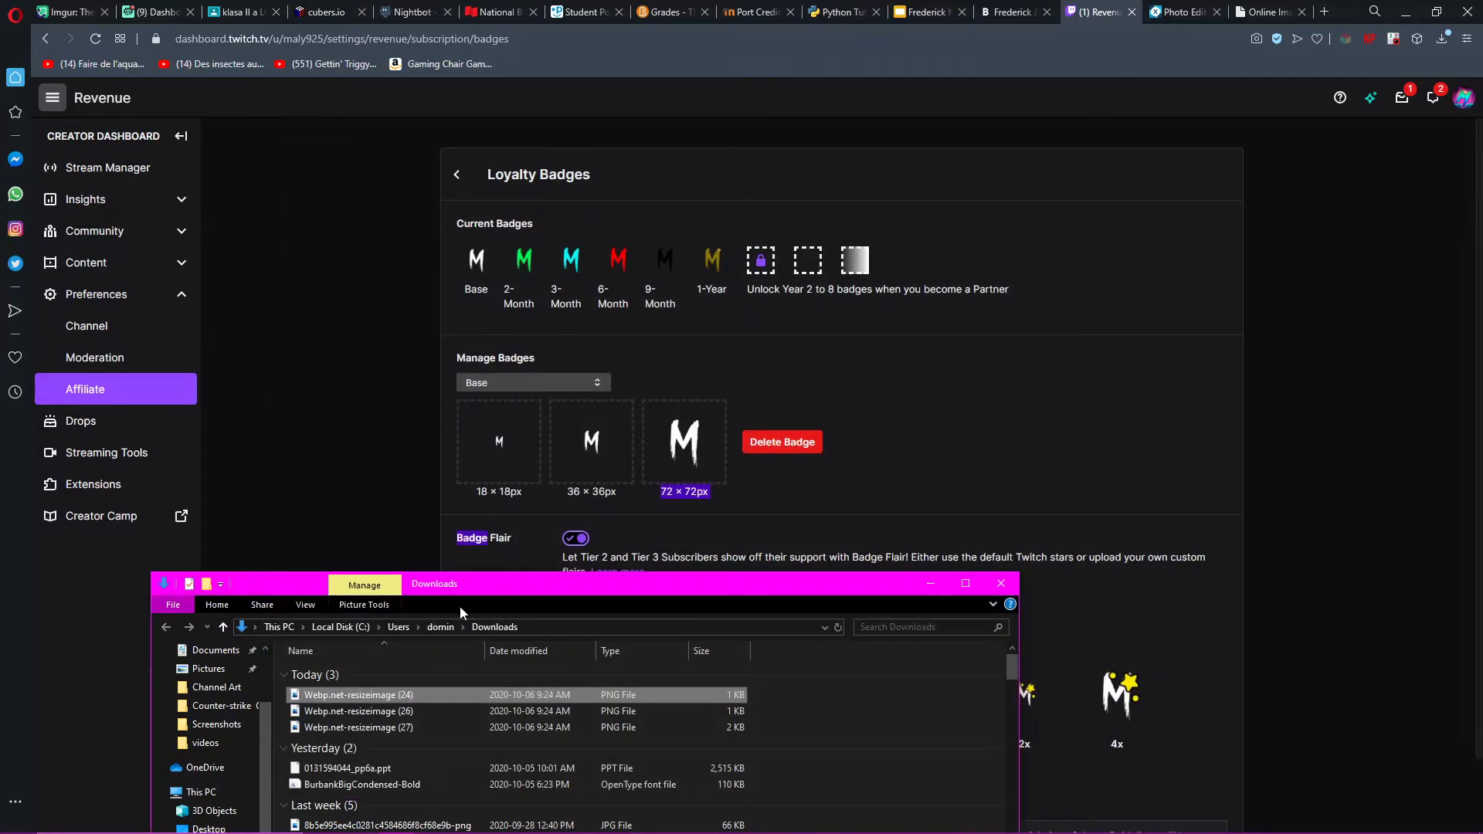
ctrl+click(433, 709)
ctrl+click(432, 707)
drag(434, 698, 470, 721)
Step: Drag Webp.net-resizeimage (27) onto the badge slots to fill the larger sizes
double_click(459, 727)
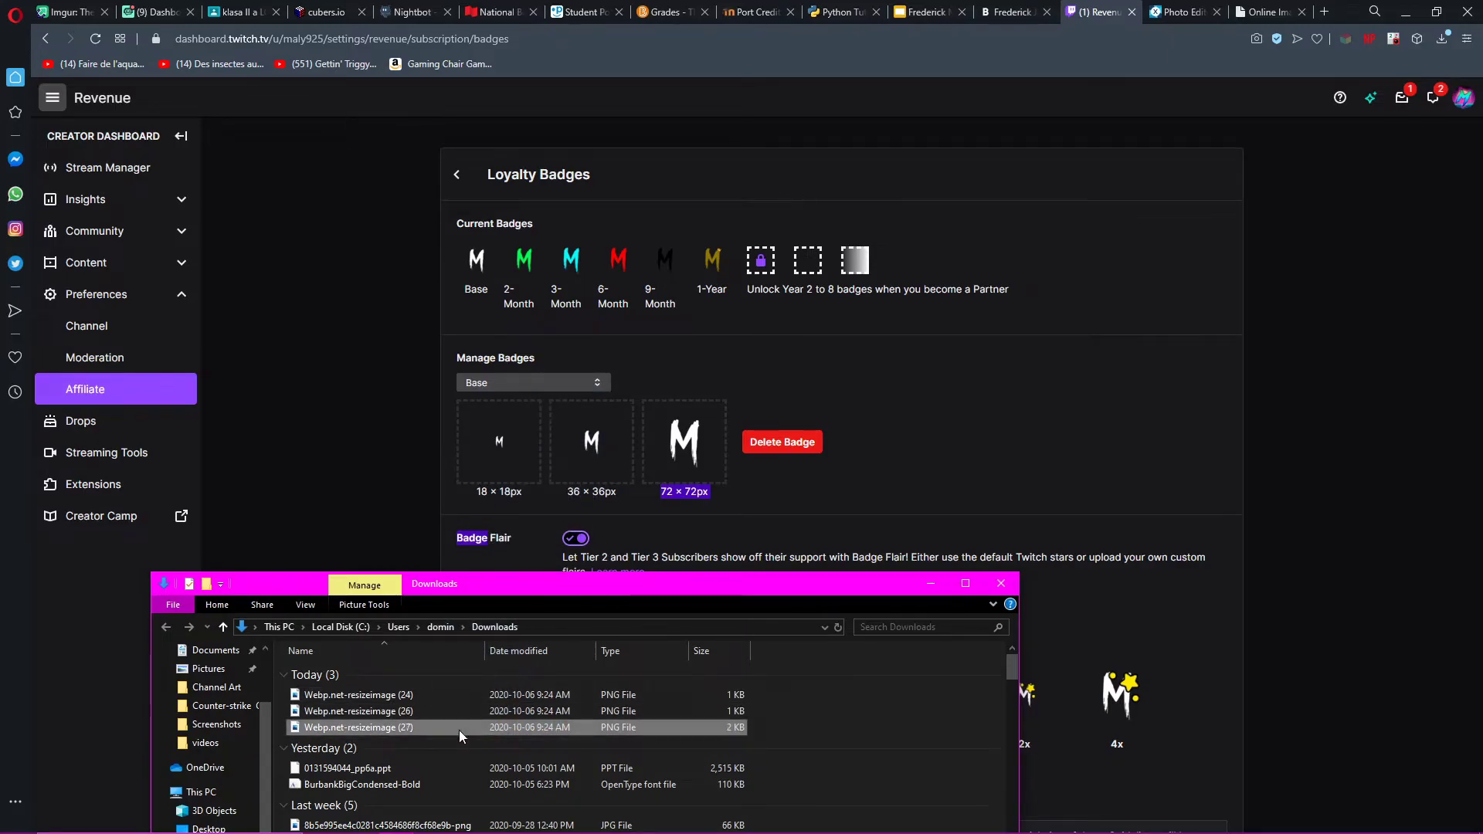
click(1177, 90)
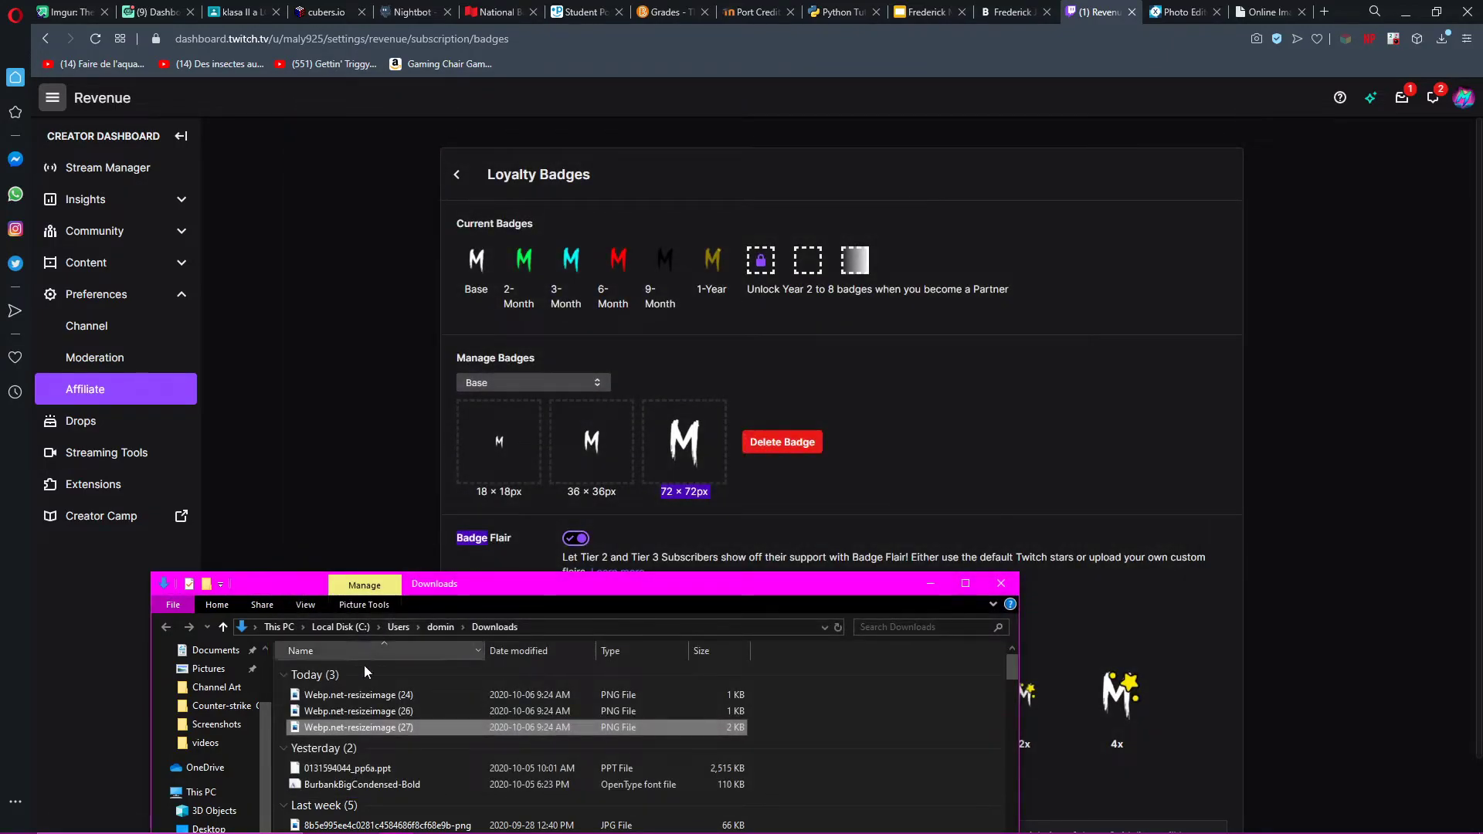
drag(363, 728, 456, 730)
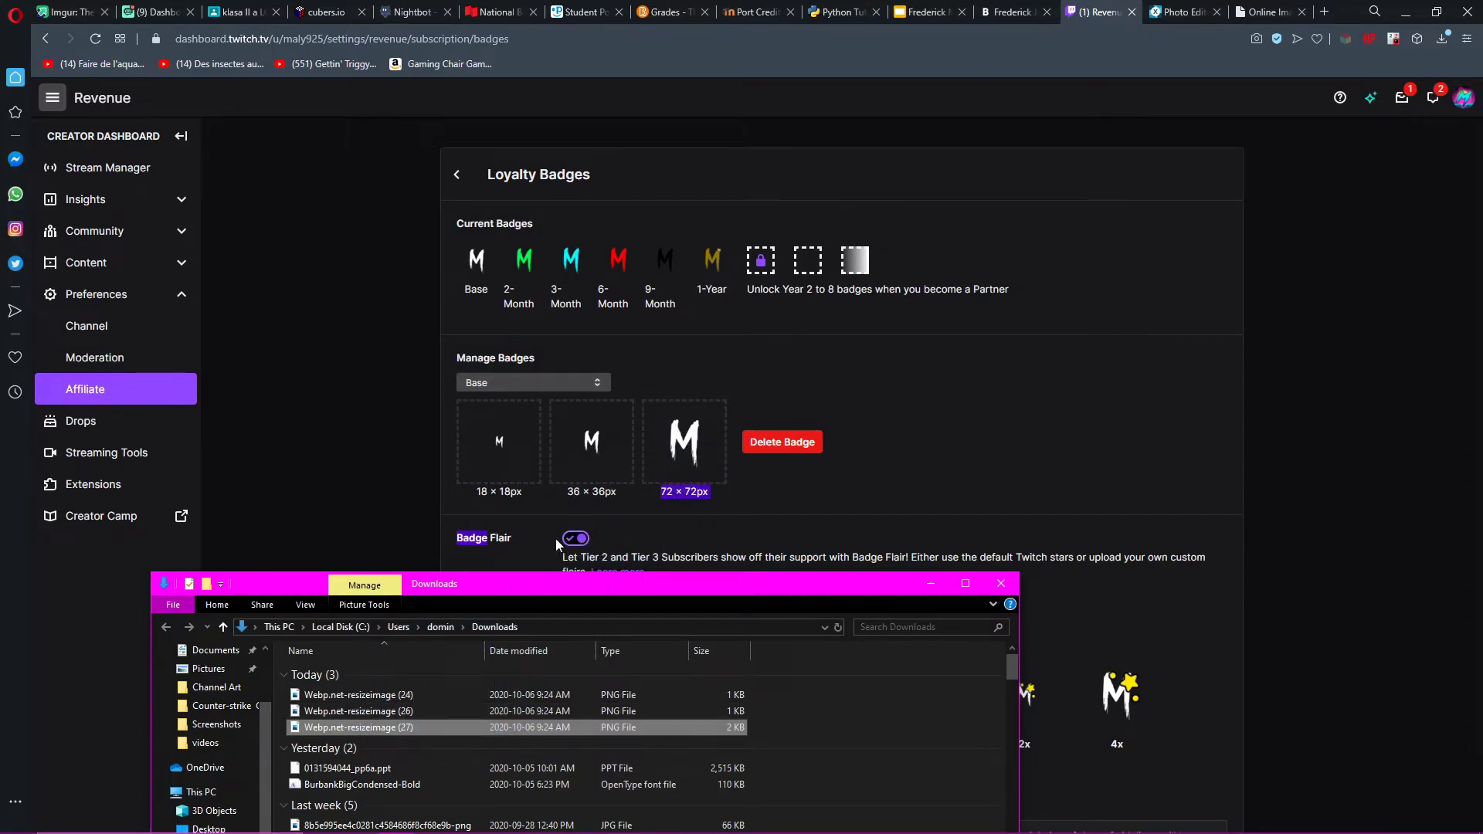
click(676, 357)
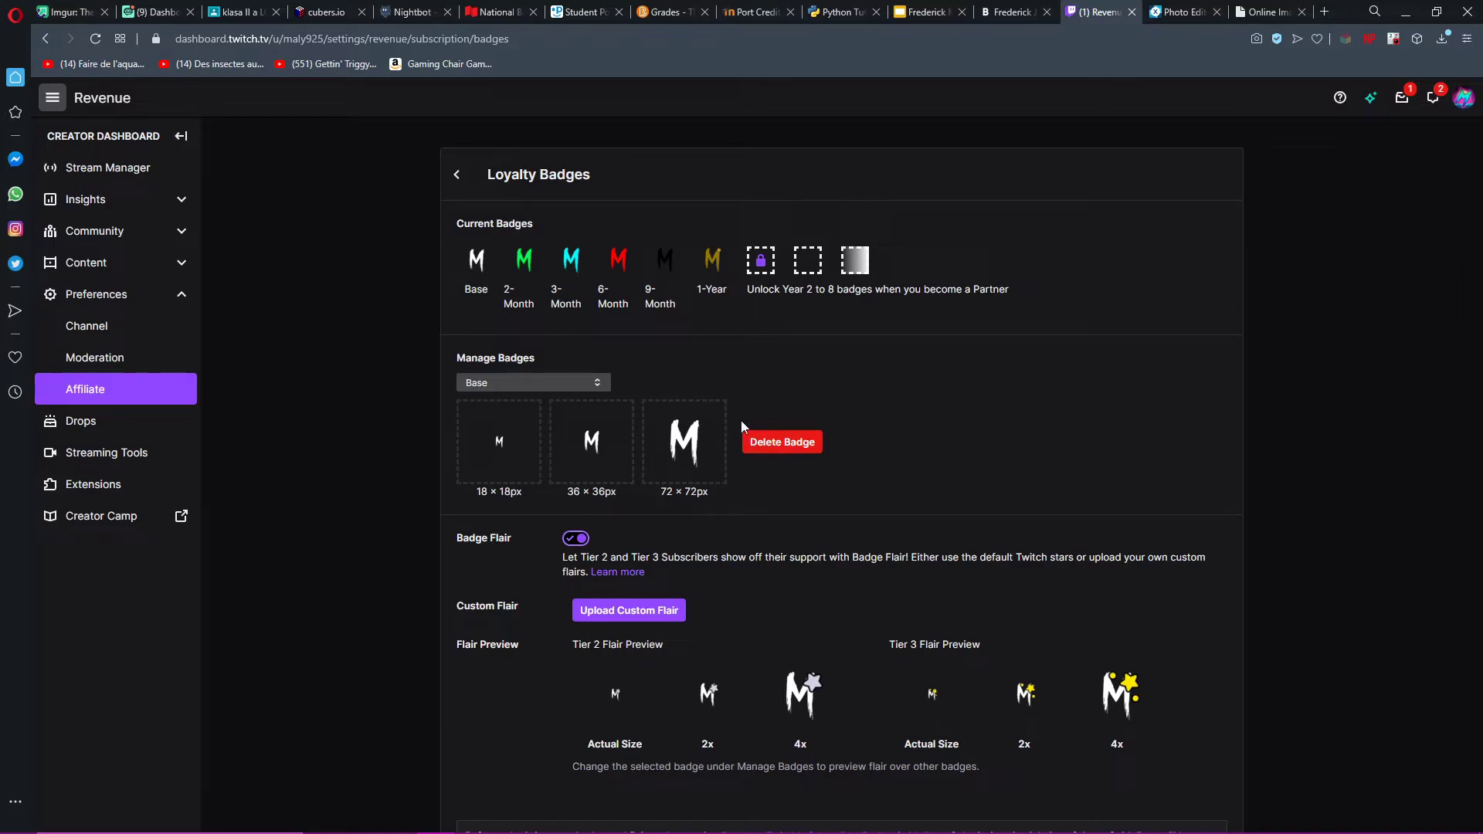
mouse_move(400, 820)
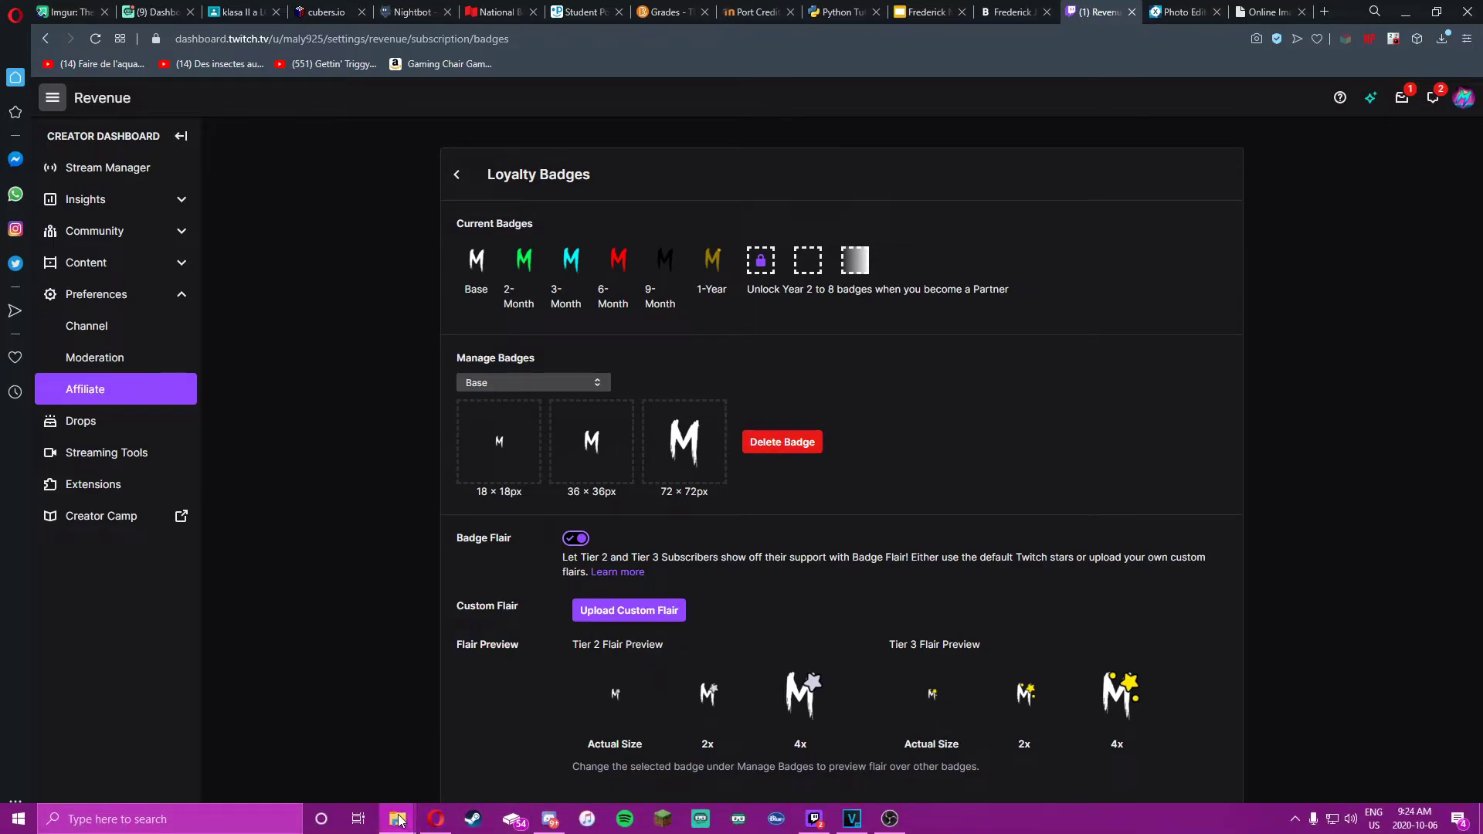
right_click(400, 821)
click(293, 486)
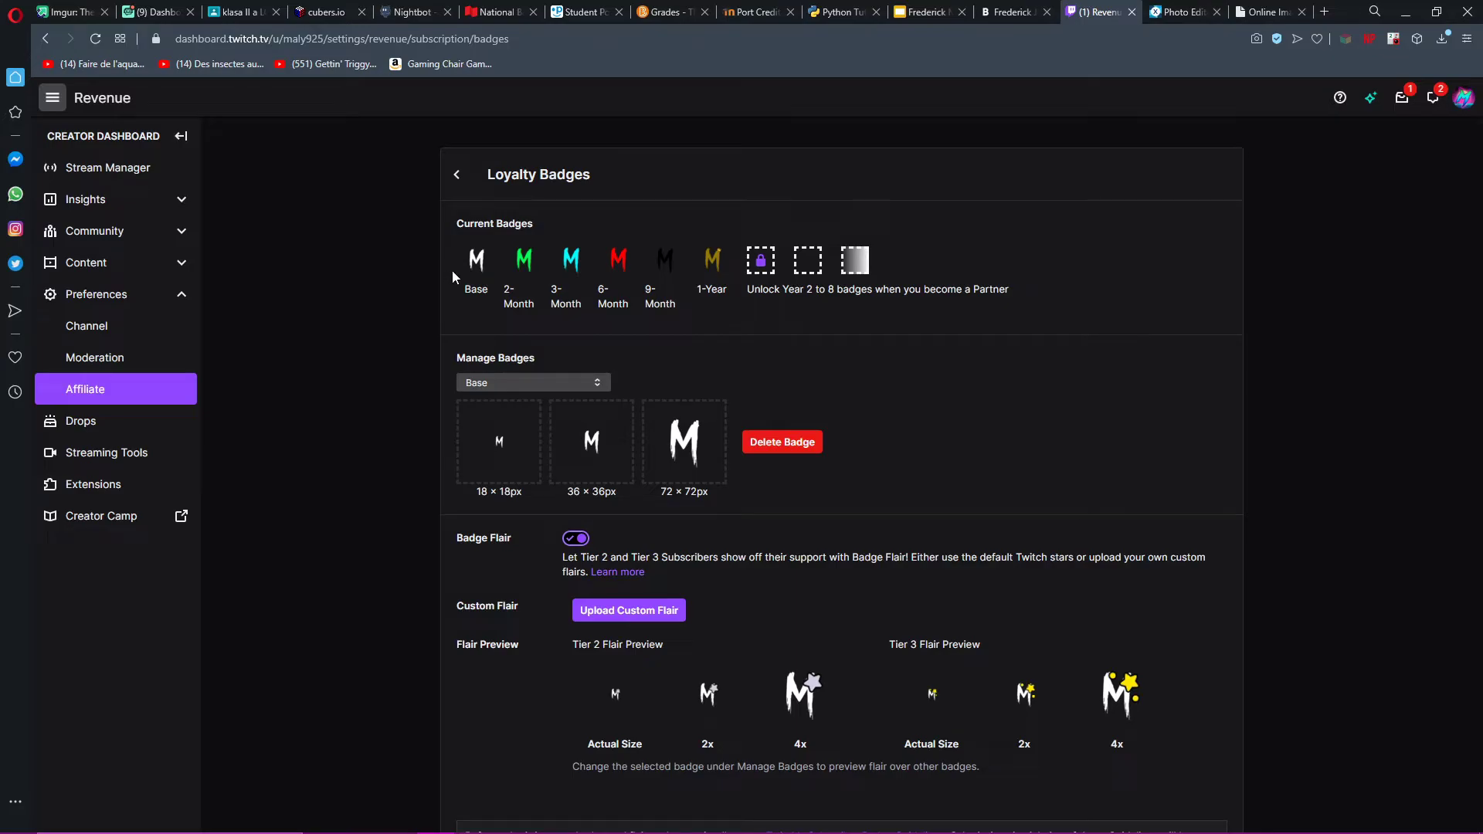
drag(451, 271, 706, 307)
click(706, 308)
drag(416, 269, 708, 301)
click(710, 307)
click(1459, 109)
drag(1406, 150, 1378, 150)
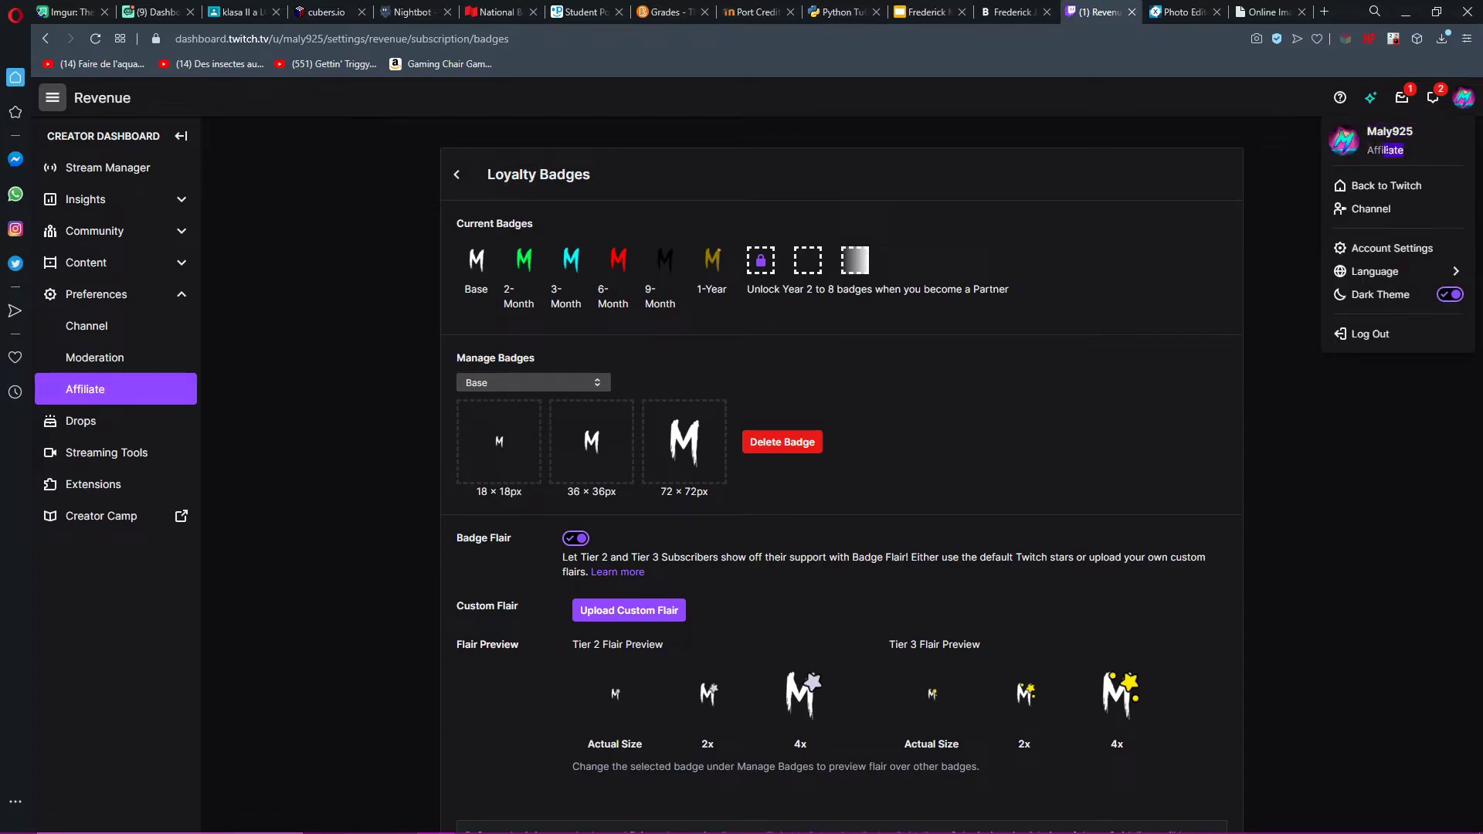
click(1462, 107)
click(552, 383)
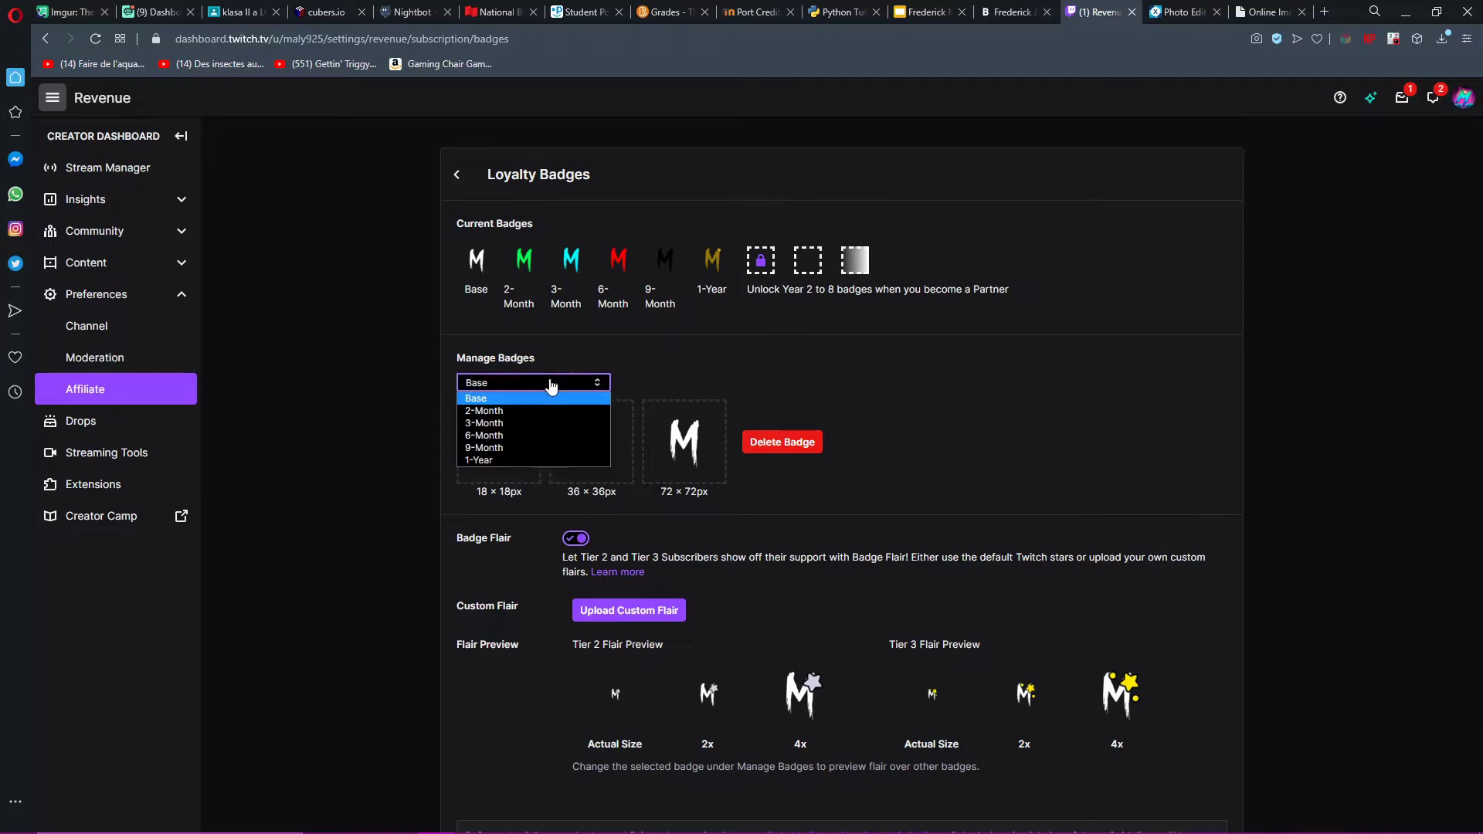
click(507, 411)
click(506, 383)
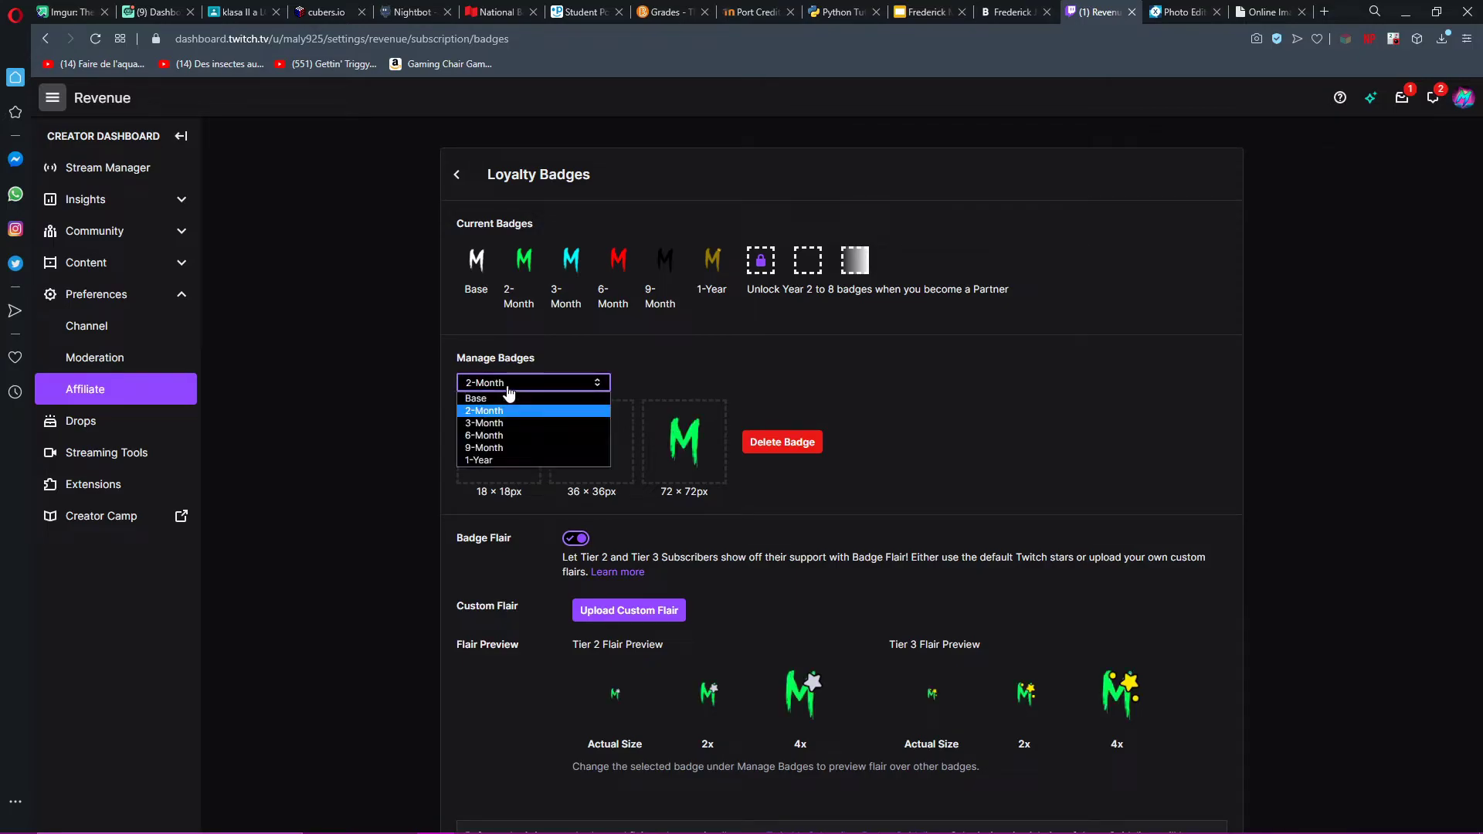
click(508, 436)
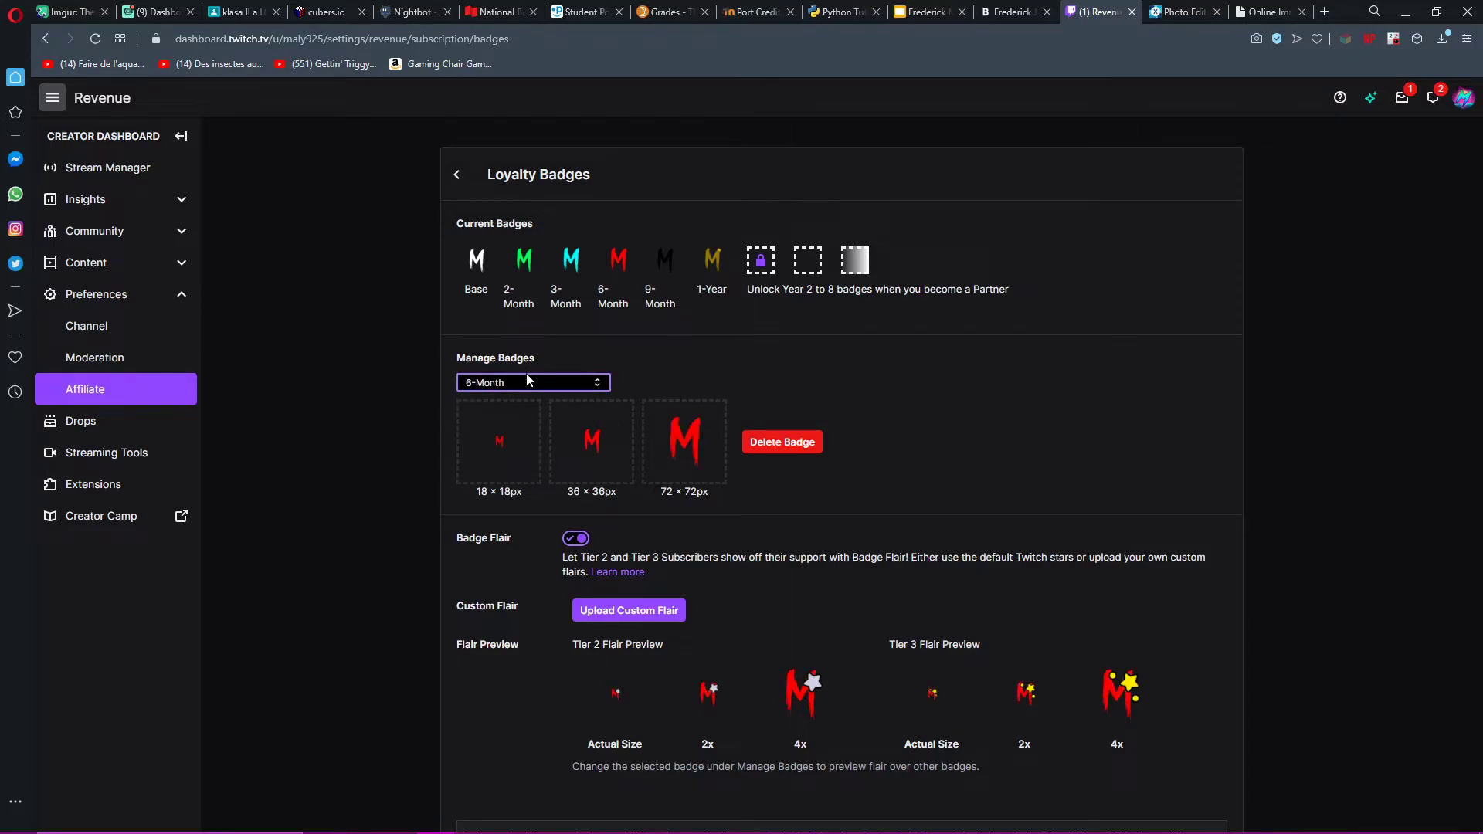
click(529, 383)
click(495, 459)
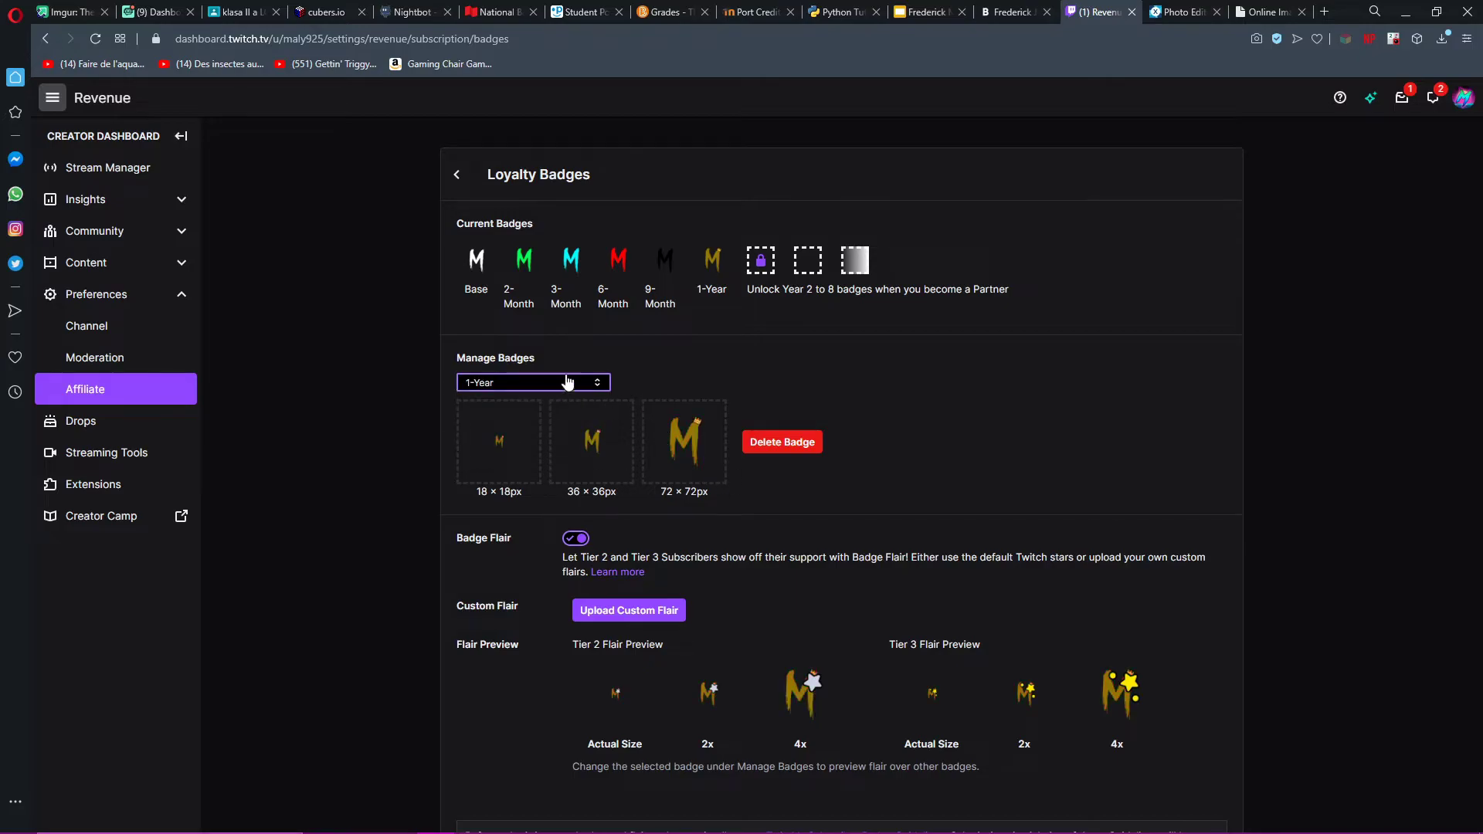
scroll(437, 349, down, 2)
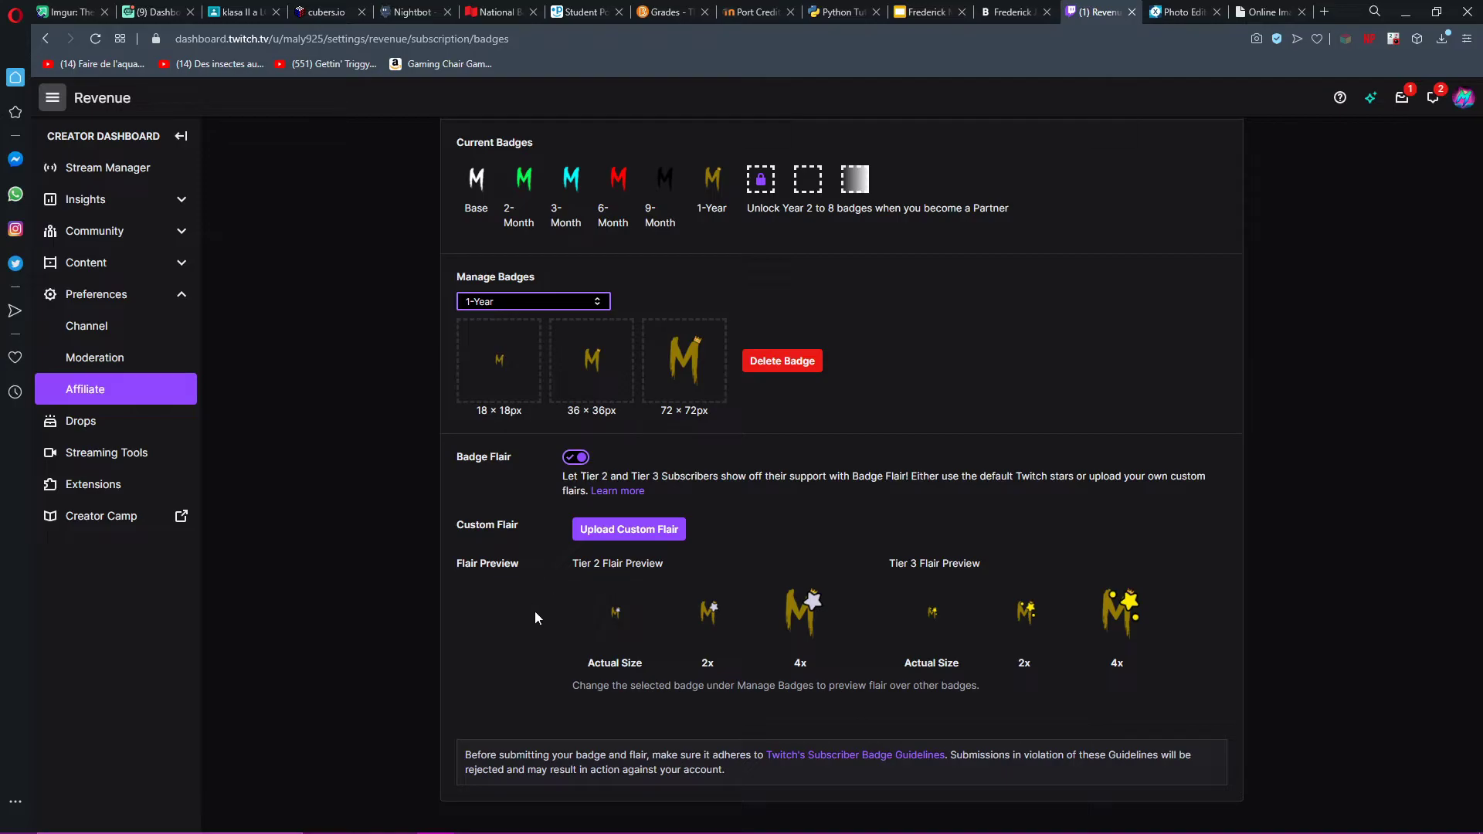
scroll(760, 602, up, 2)
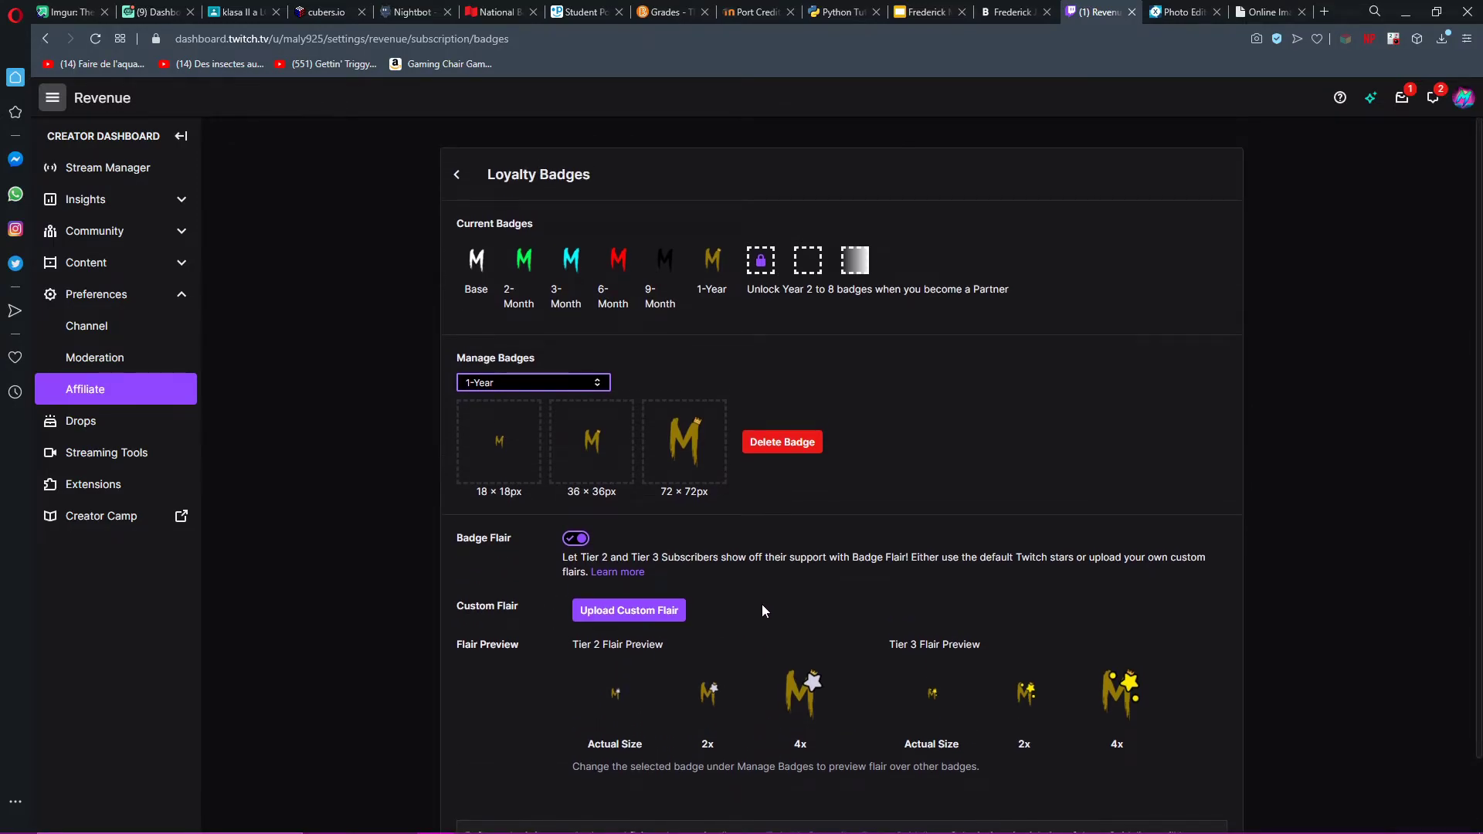
click(511, 384)
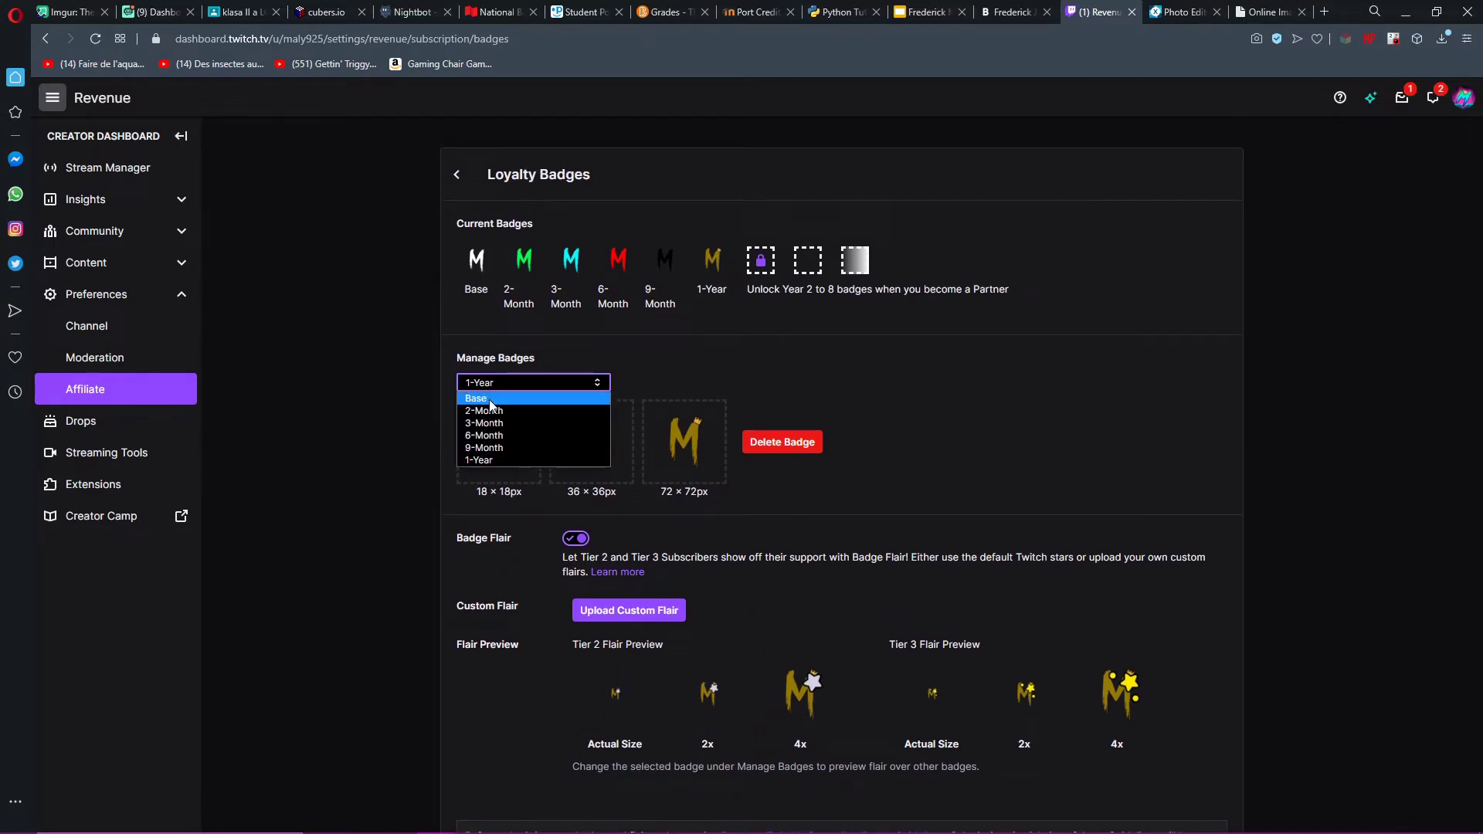
click(516, 396)
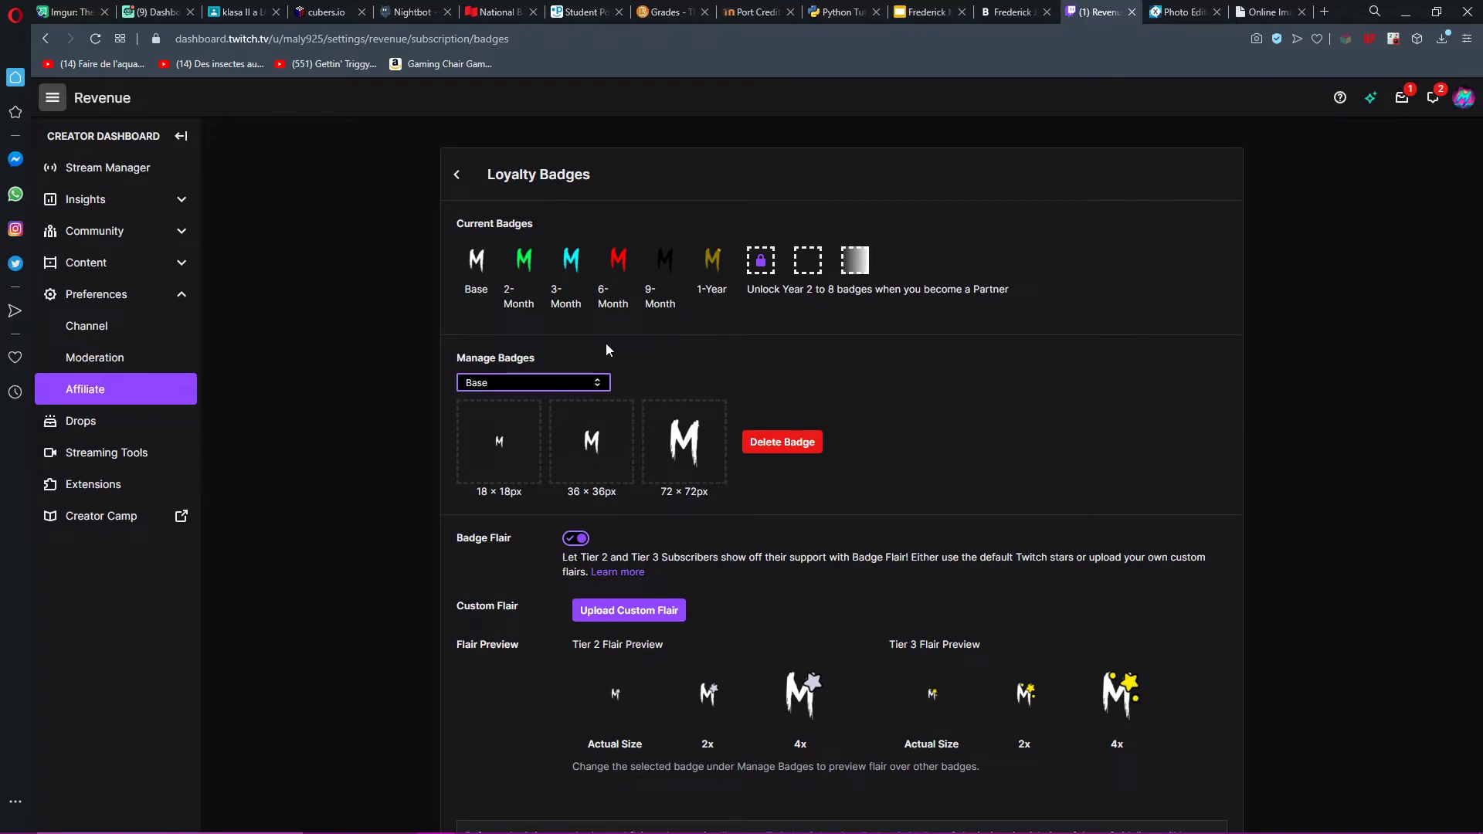
Step: Move the banner strip so it sits flush along the top edge of the purple canvas
click(1188, 8)
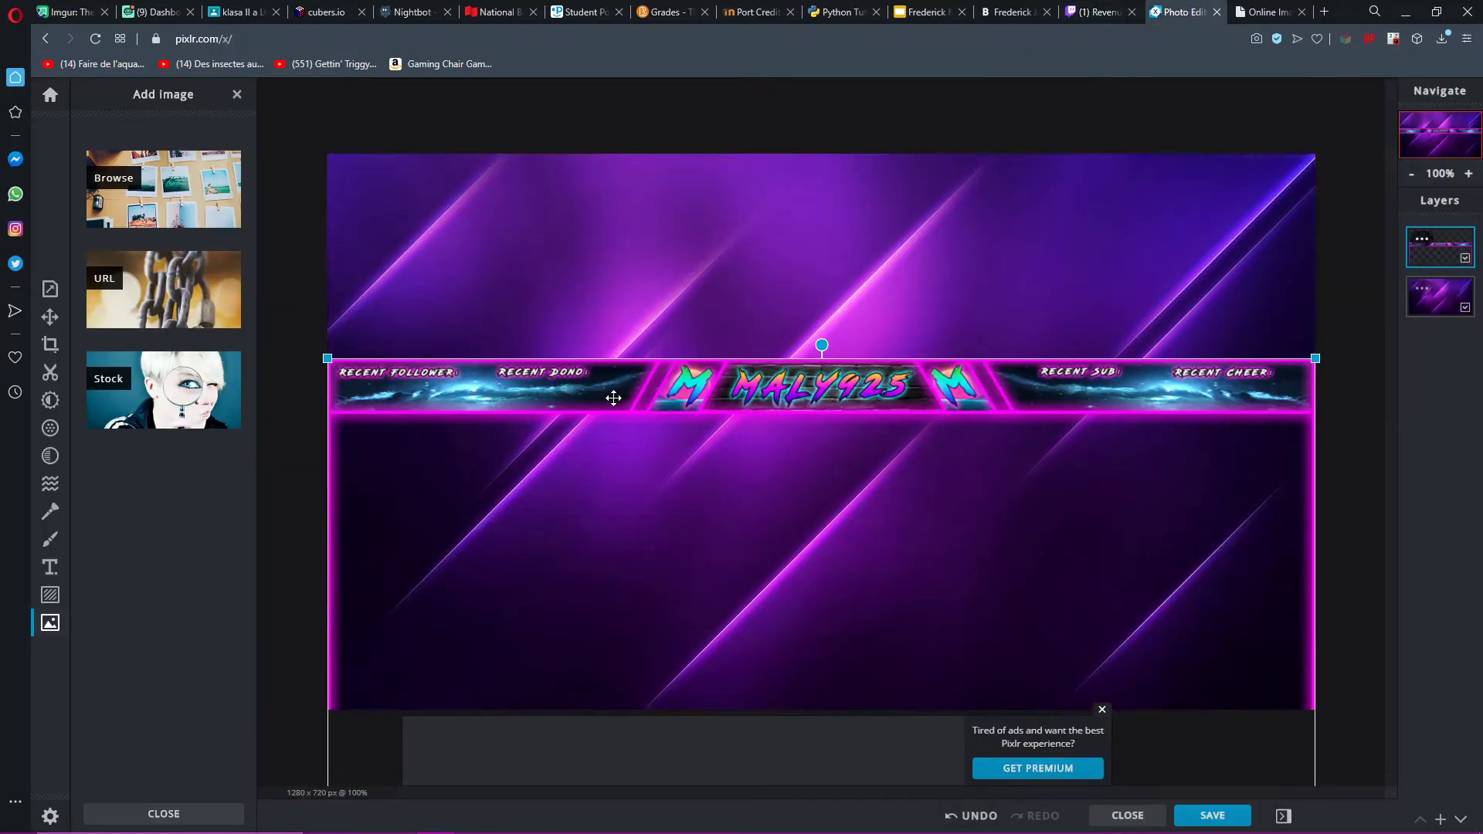
drag(612, 394, 748, 350)
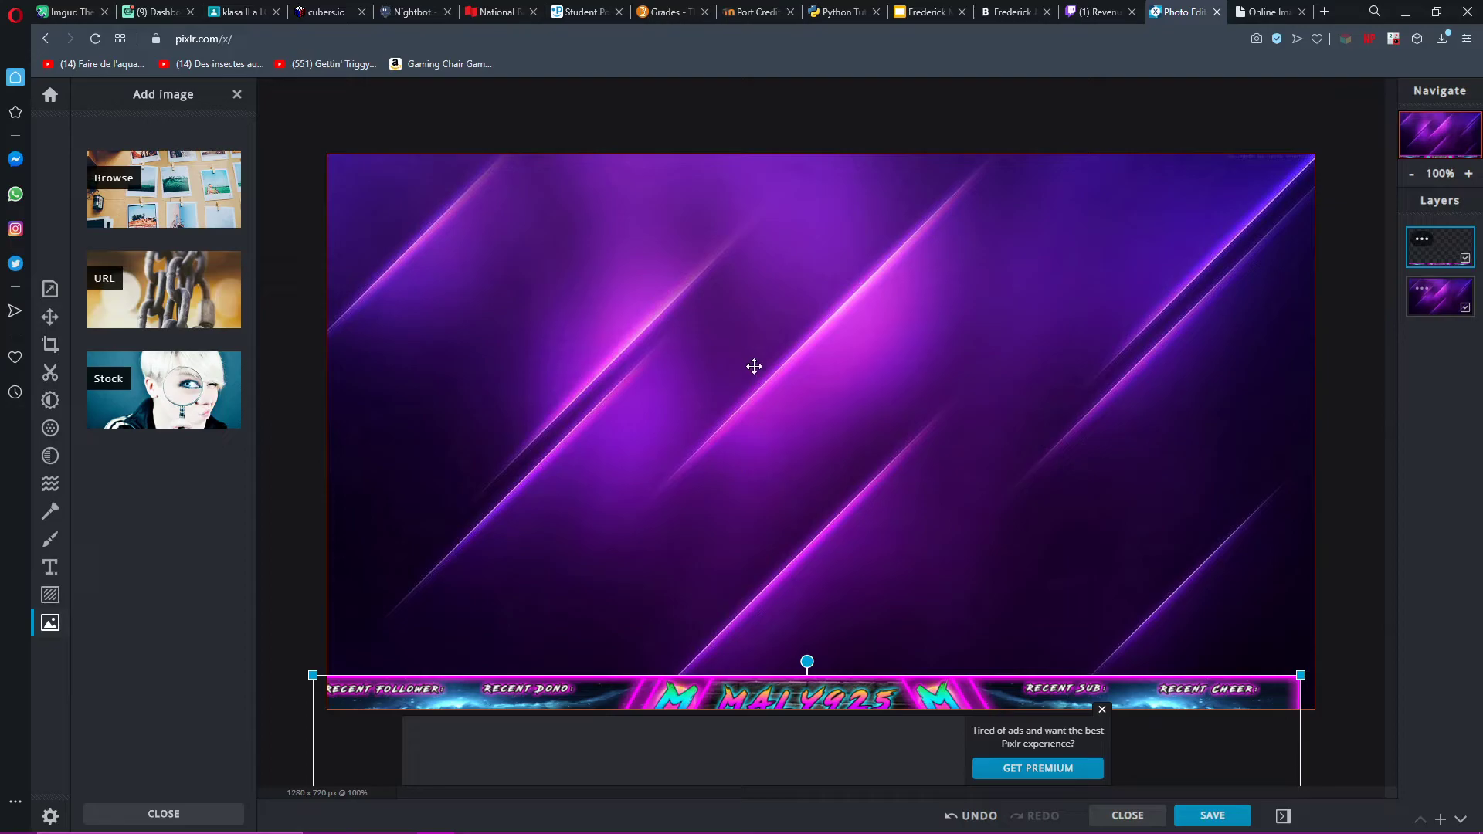
drag(648, 687, 687, 450)
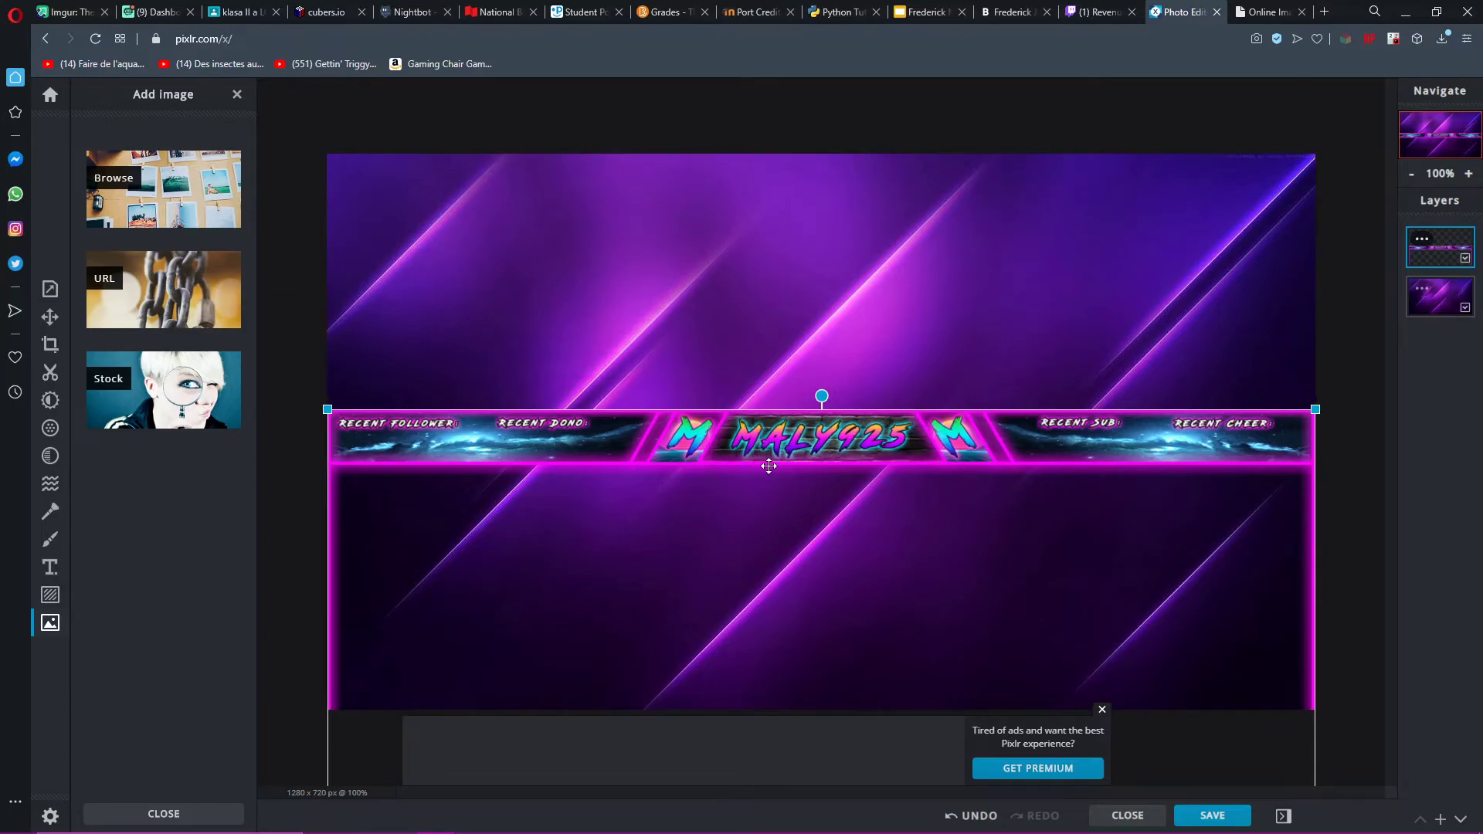
mouse_move(687, 434)
mouse_down()
mouse_move(833, 441)
mouse_move(811, 448)
mouse_up()
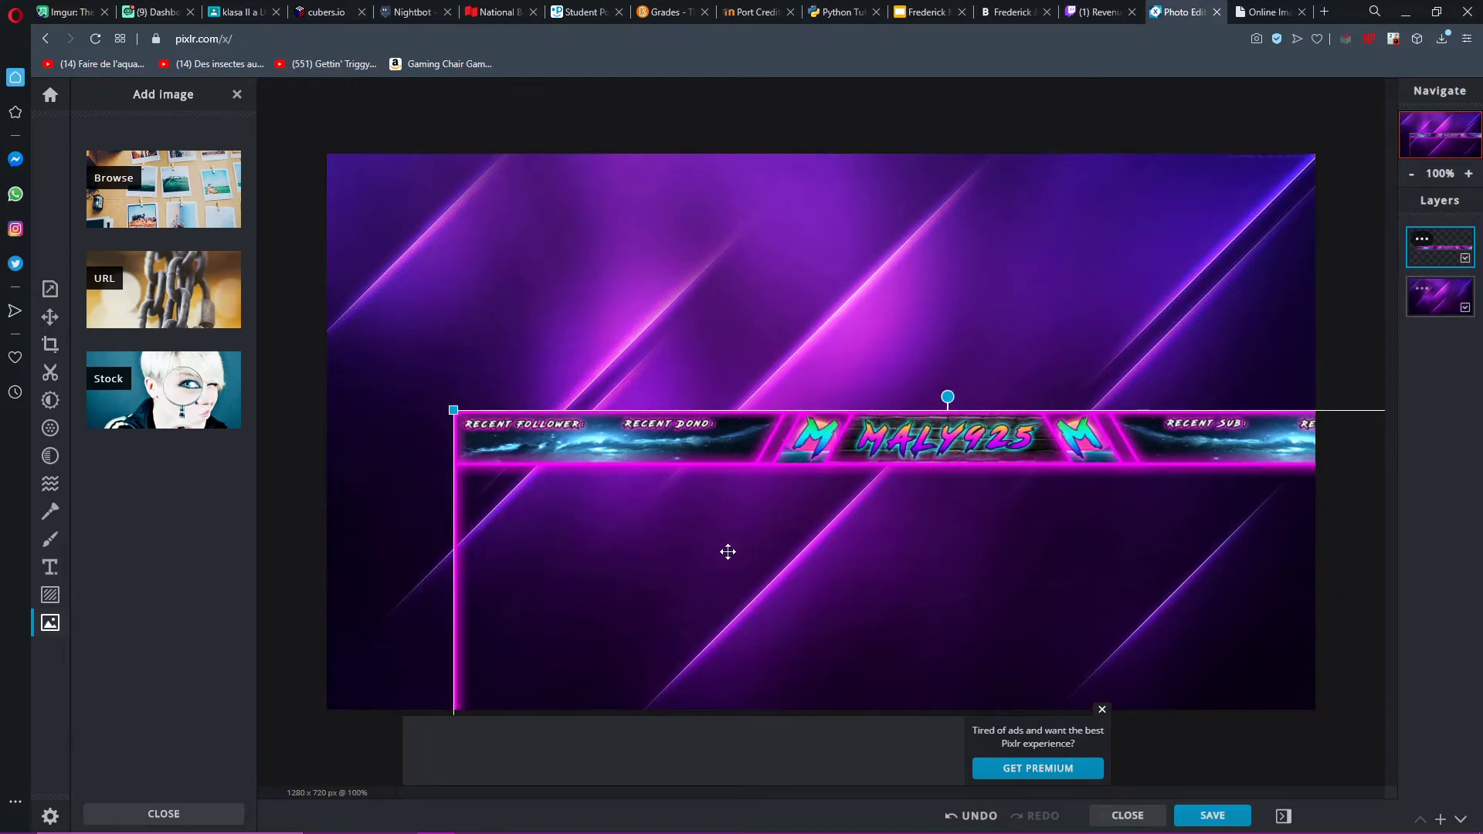
mouse_move(858, 422)
mouse_down()
mouse_move(716, 359)
mouse_move(730, 173)
mouse_move(772, 187)
mouse_up()
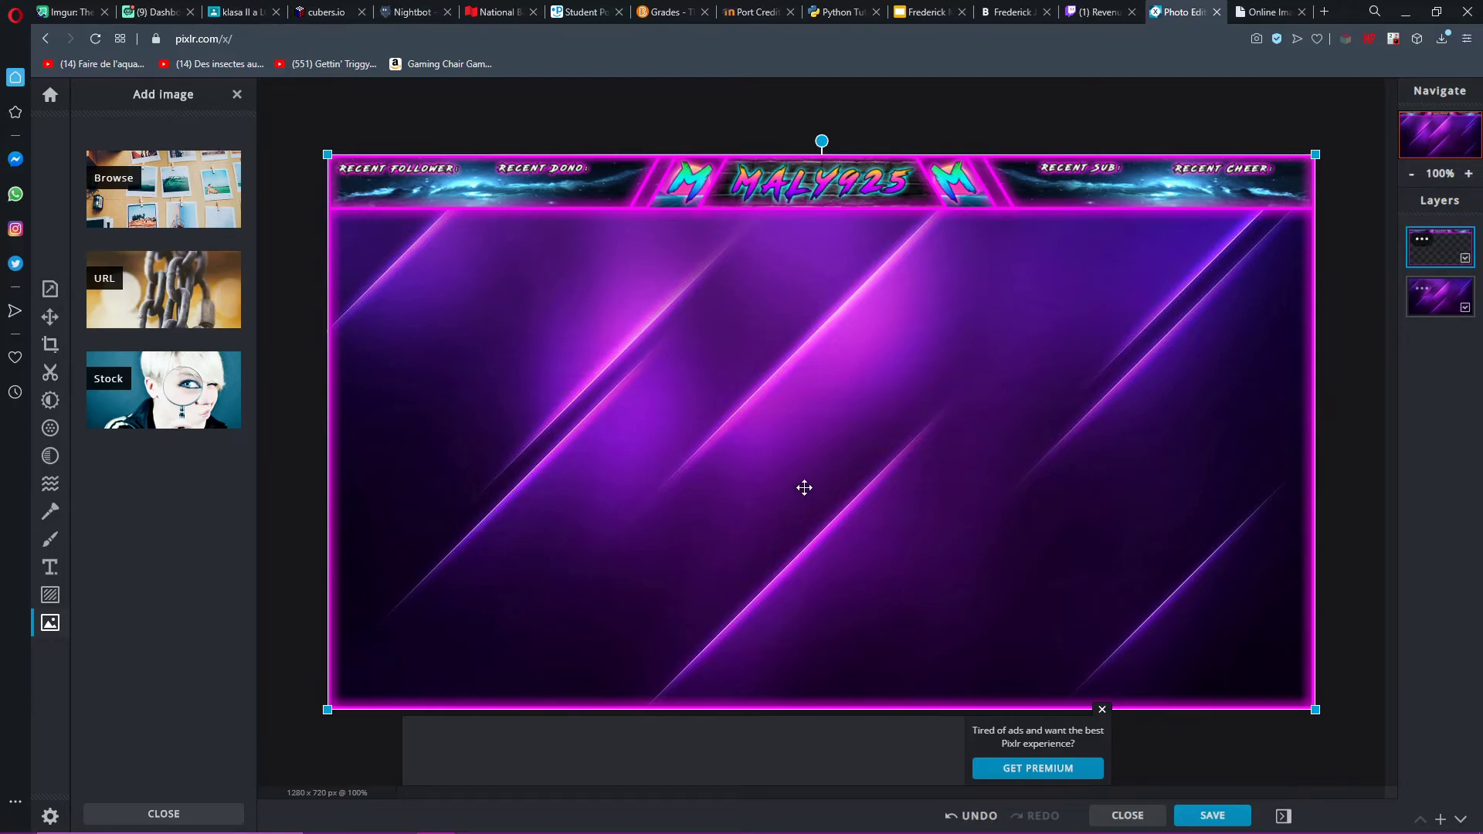
click(1095, 12)
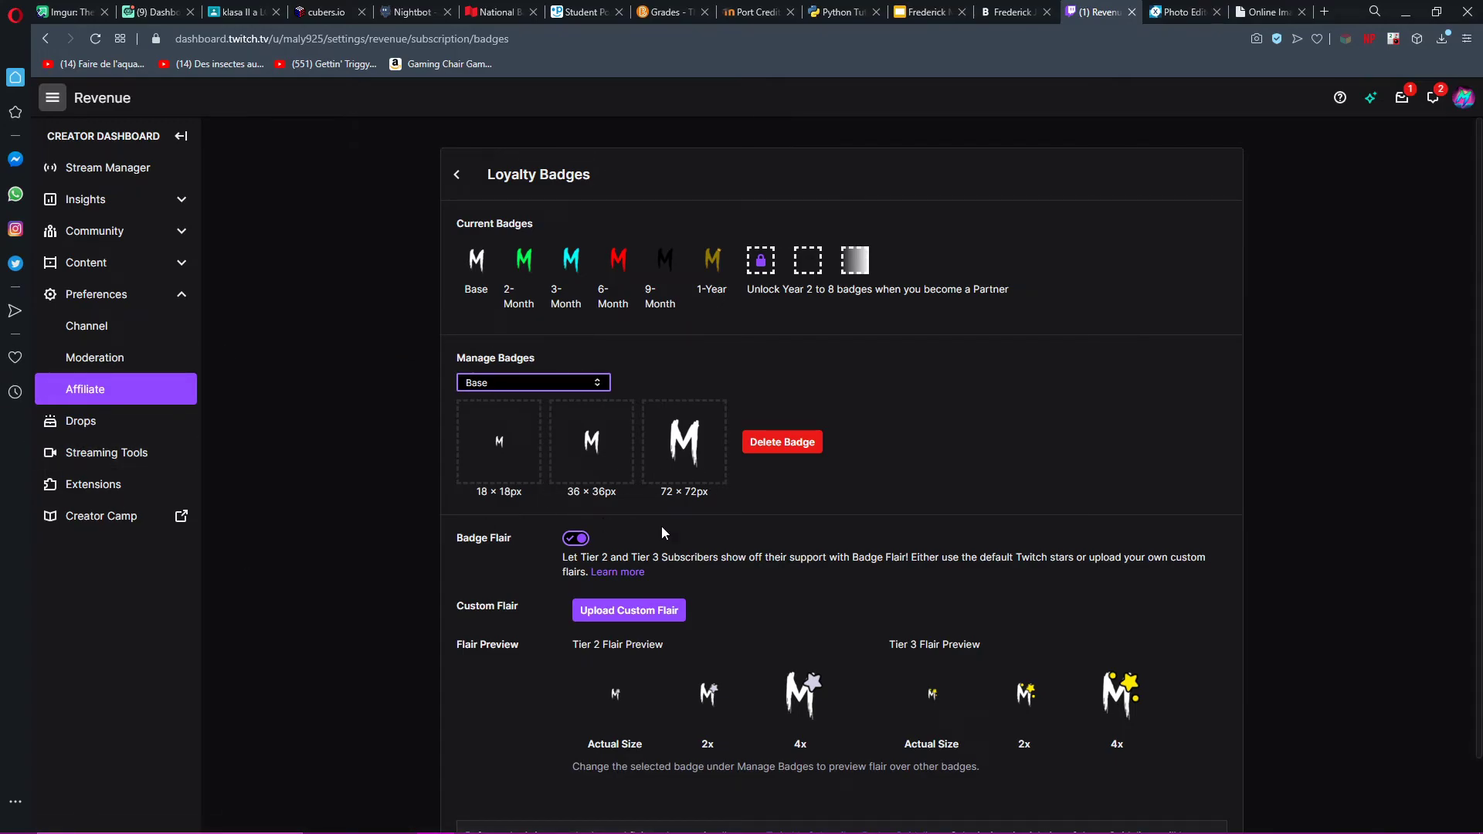
drag(662, 533, 696, 492)
click(700, 499)
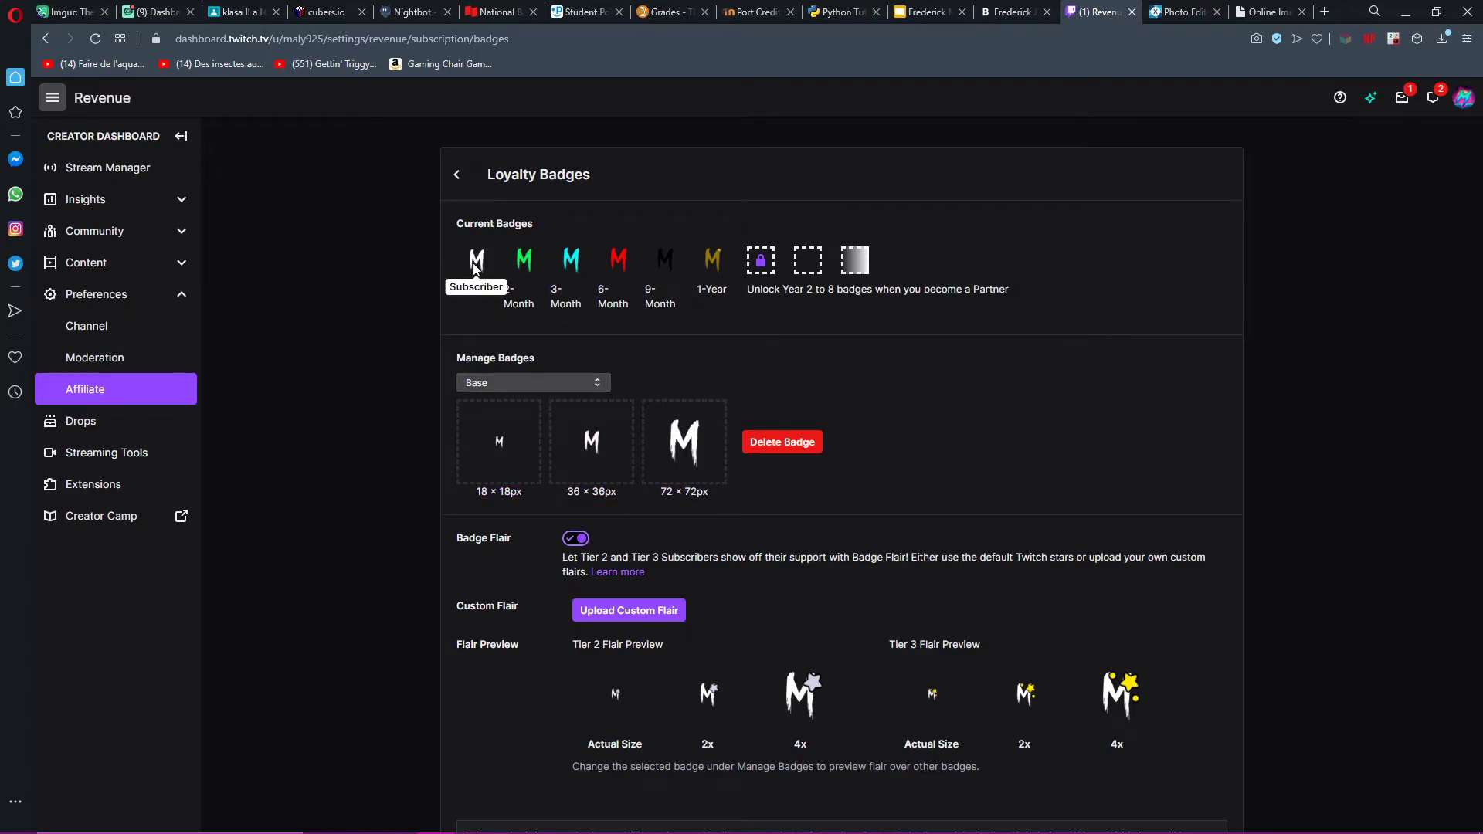
mouse_move(479, 280)
mouse_down()
mouse_move(700, 277)
mouse_move(496, 276)
mouse_up()
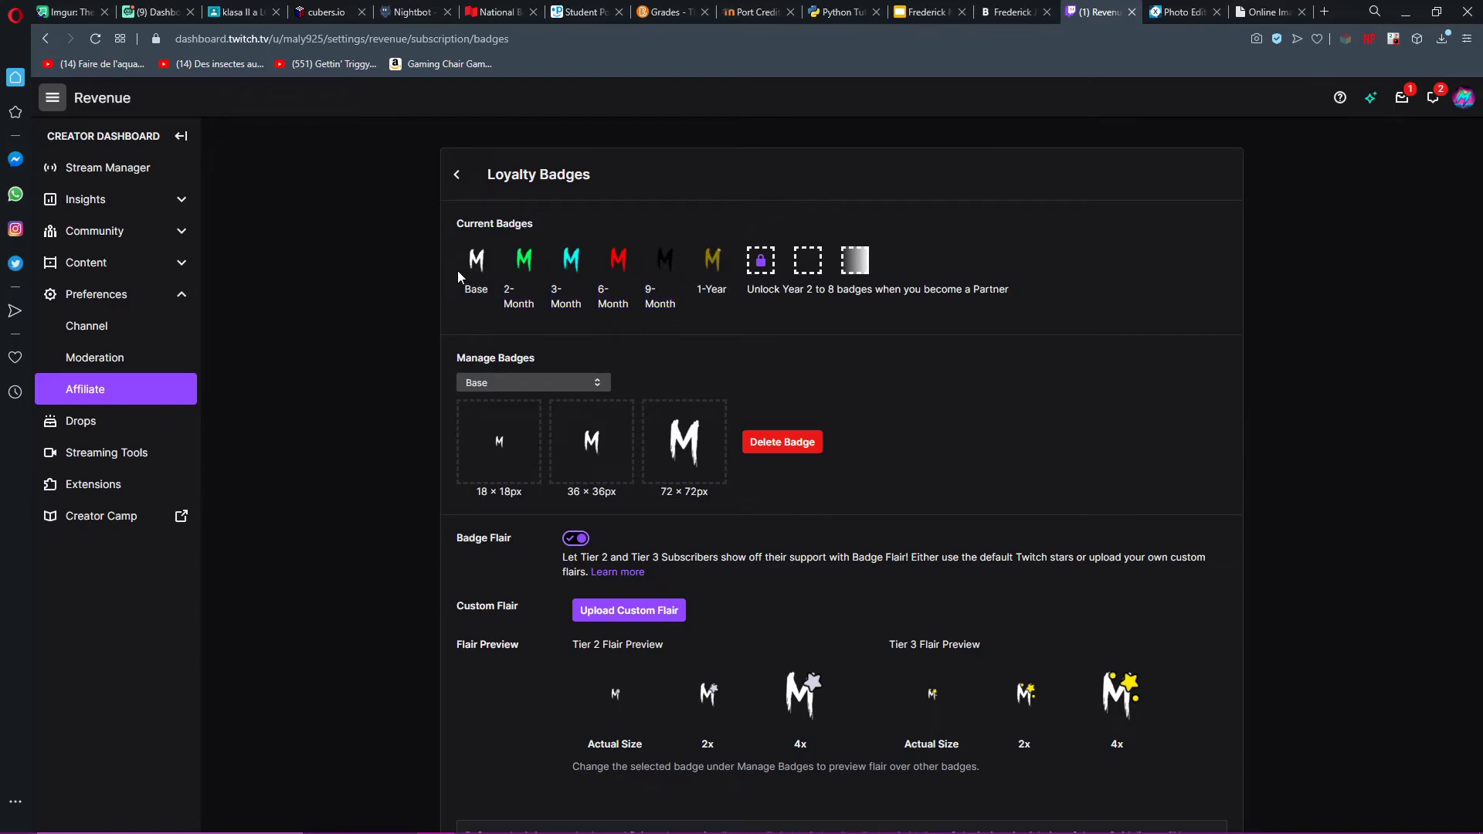